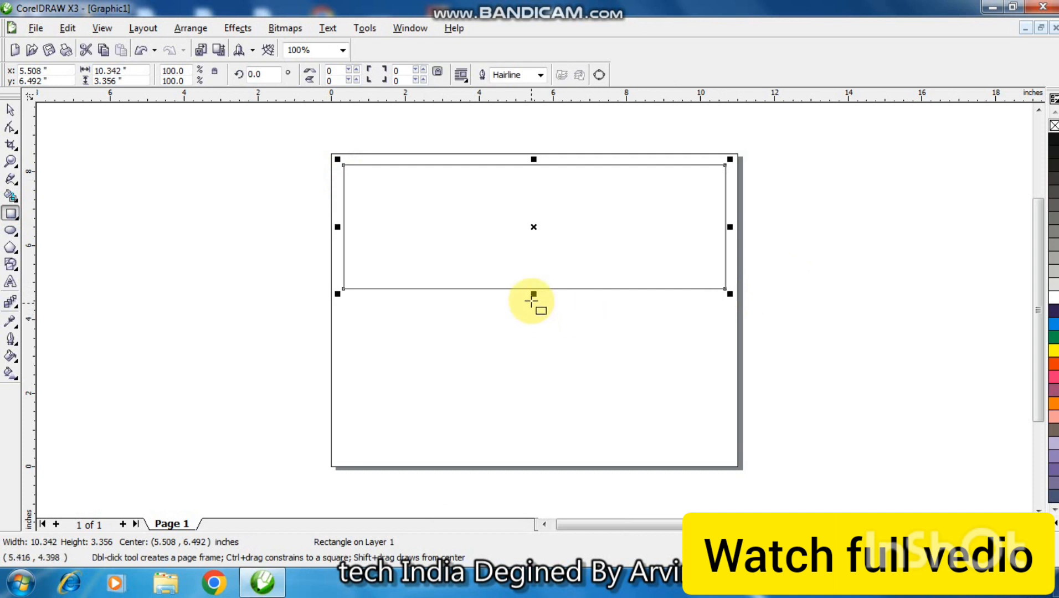
- Stretch the rectangle to about 3.5 inches tall, and add a duplicate narrowed to about 2.96 inches wide at its right end
drag(532, 297, 534, 300)
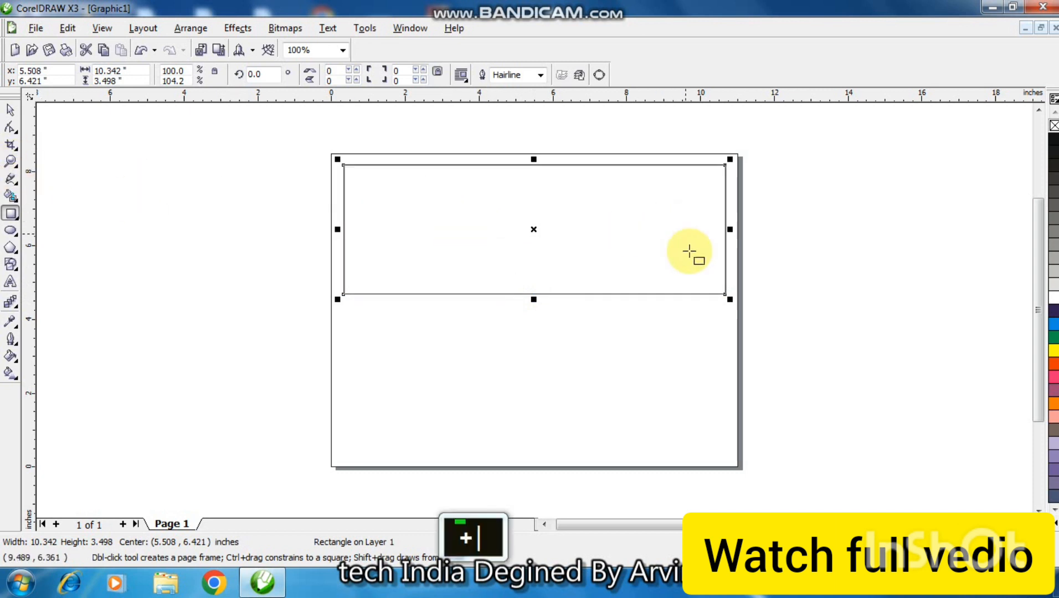
drag(337, 228, 596, 243)
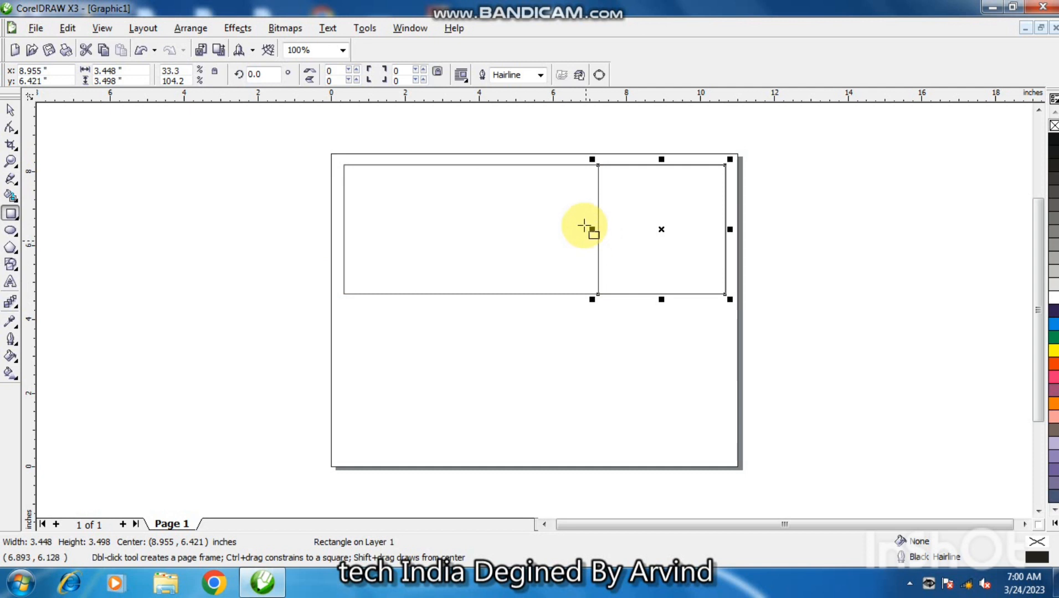
drag(593, 229, 613, 229)
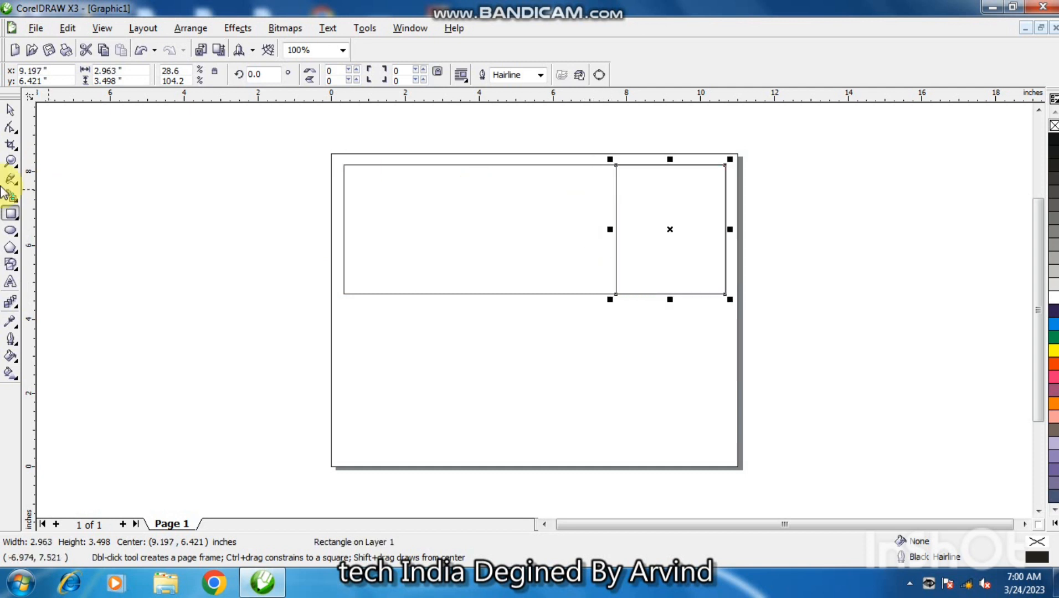
- Convert the narrow rectangle to curves, add a node midway on its left edge, and pull it left into an arrow point
click(10, 127)
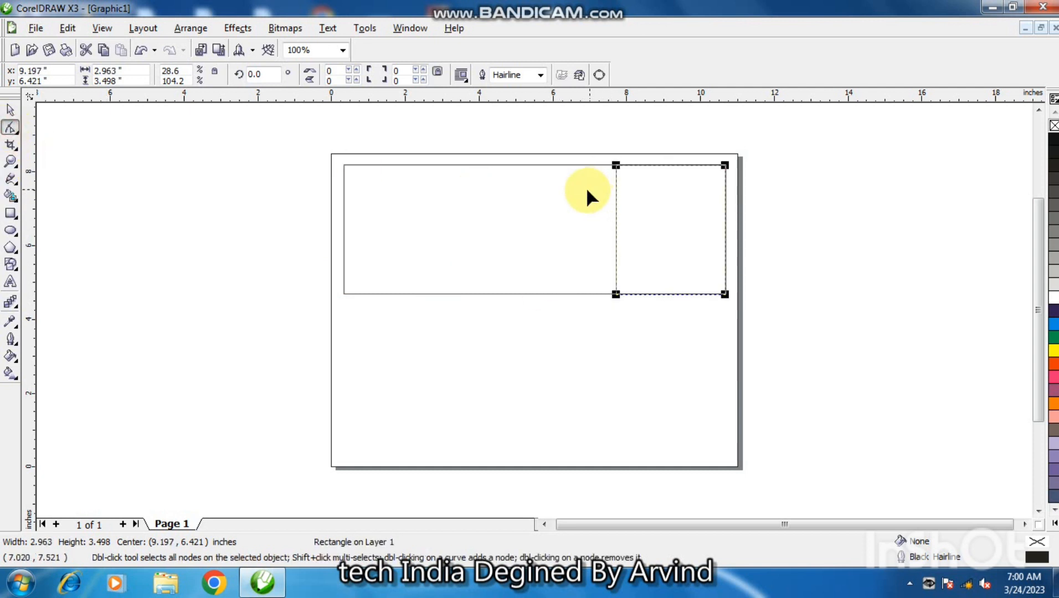
key(ctrl+q)
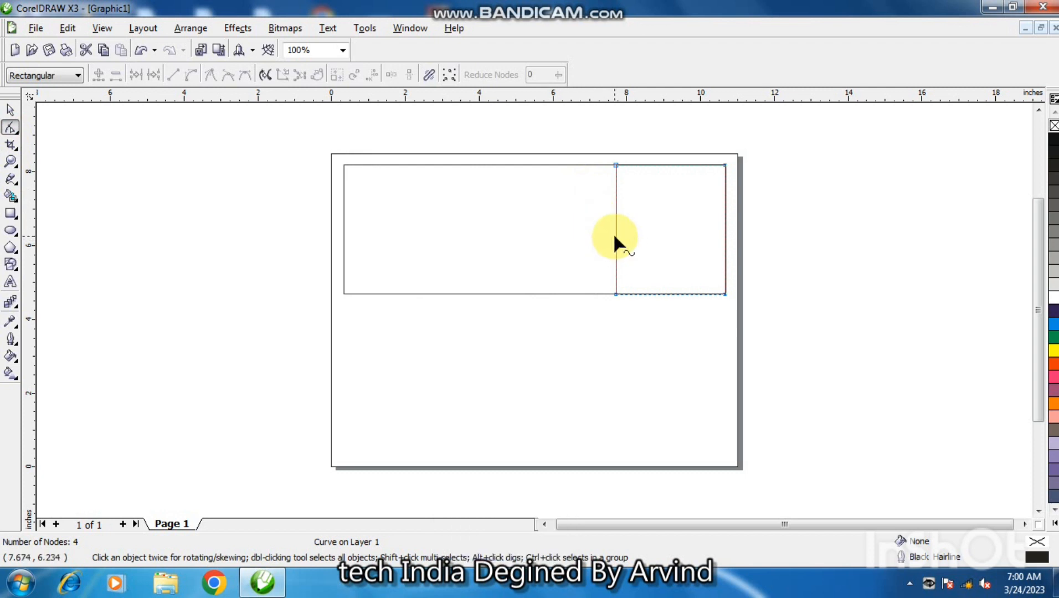
double_click(616, 222)
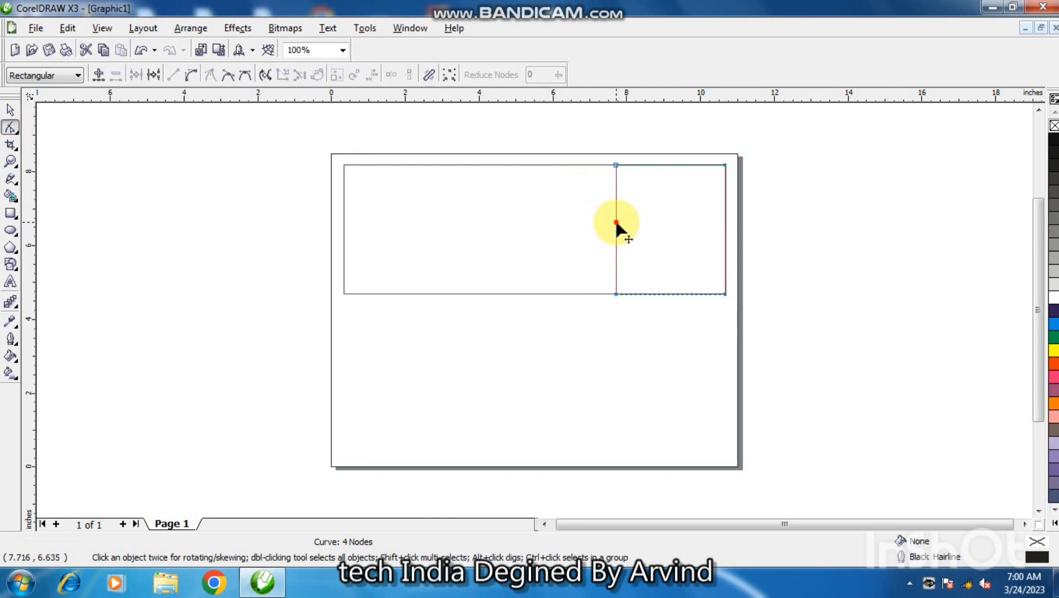
drag(615, 222, 554, 227)
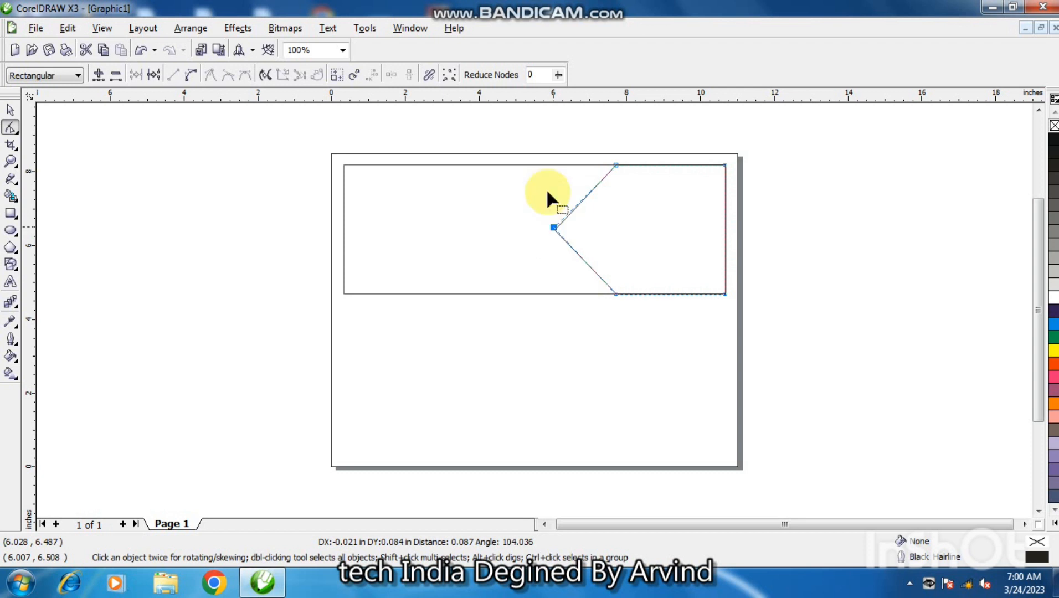
- Place a horizontal guideline at about 6.445 inches and move the arrow shape's tip node onto it
click(10, 110)
drag(508, 102, 518, 230)
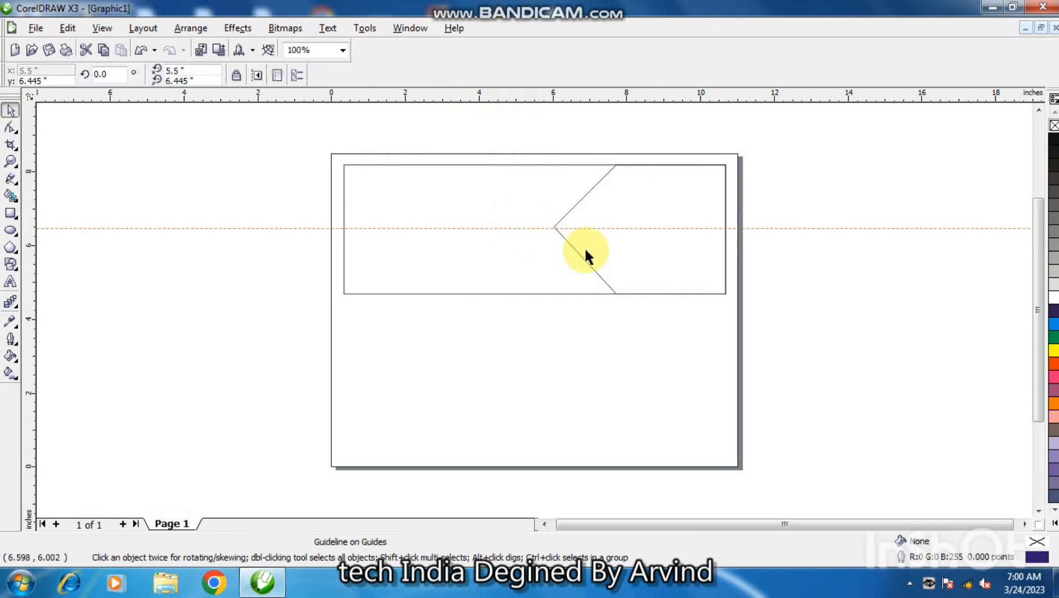
click(571, 246)
click(11, 126)
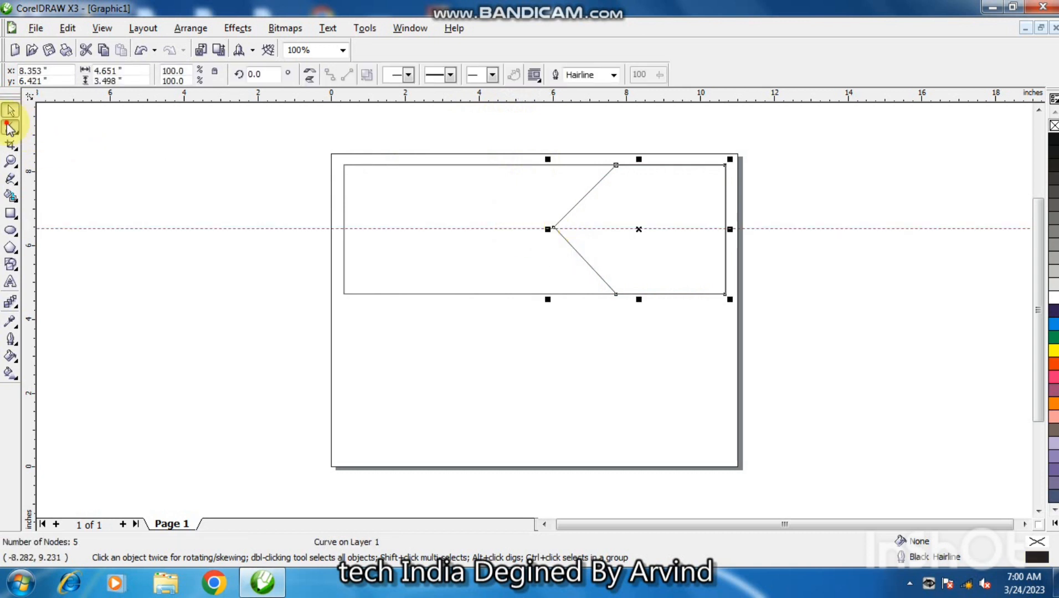
drag(554, 227, 552, 228)
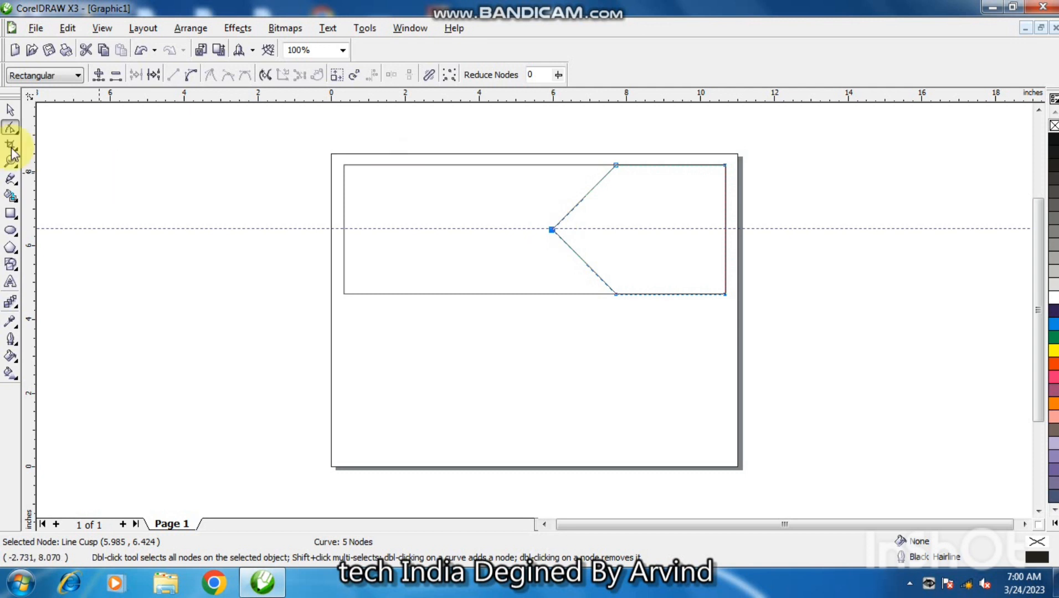
click(11, 109)
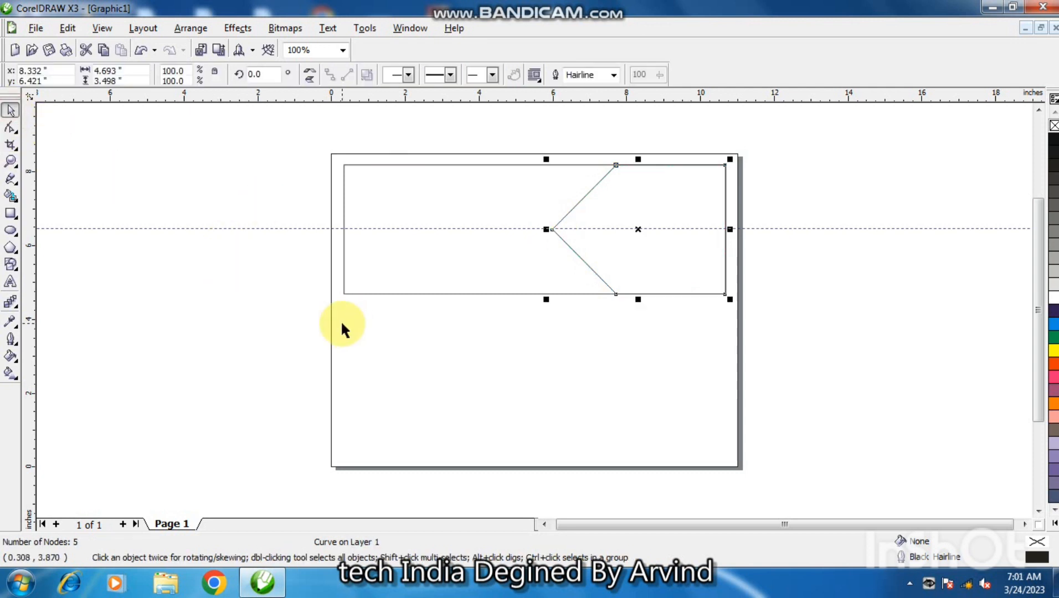
- Duplicate the large rectangle, narrow the copy from the right to about 5.44 inches wide, and convert it to curves
click(470, 165)
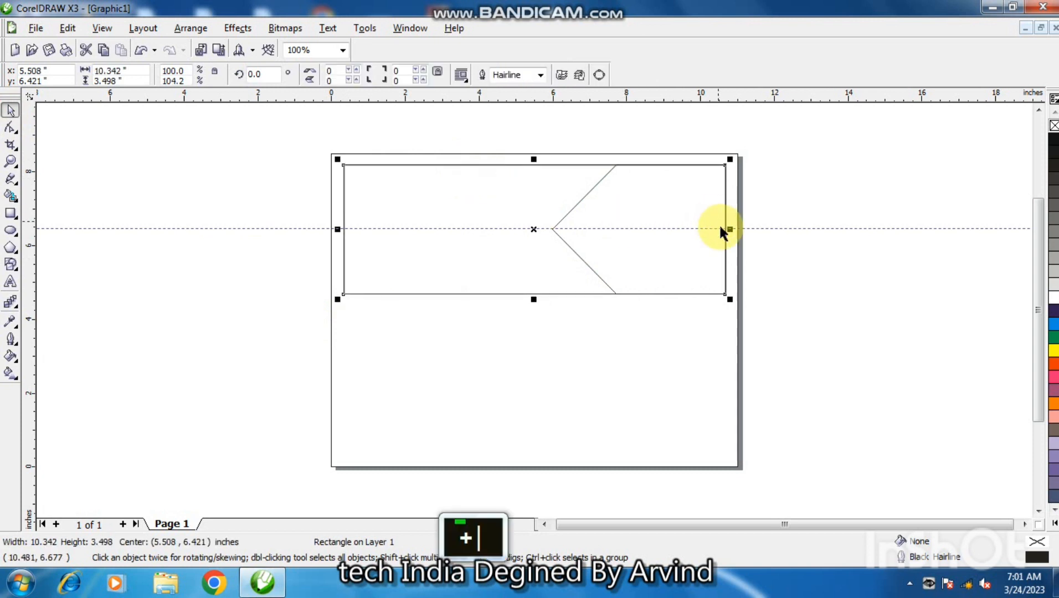
drag(728, 229, 547, 243)
click(11, 128)
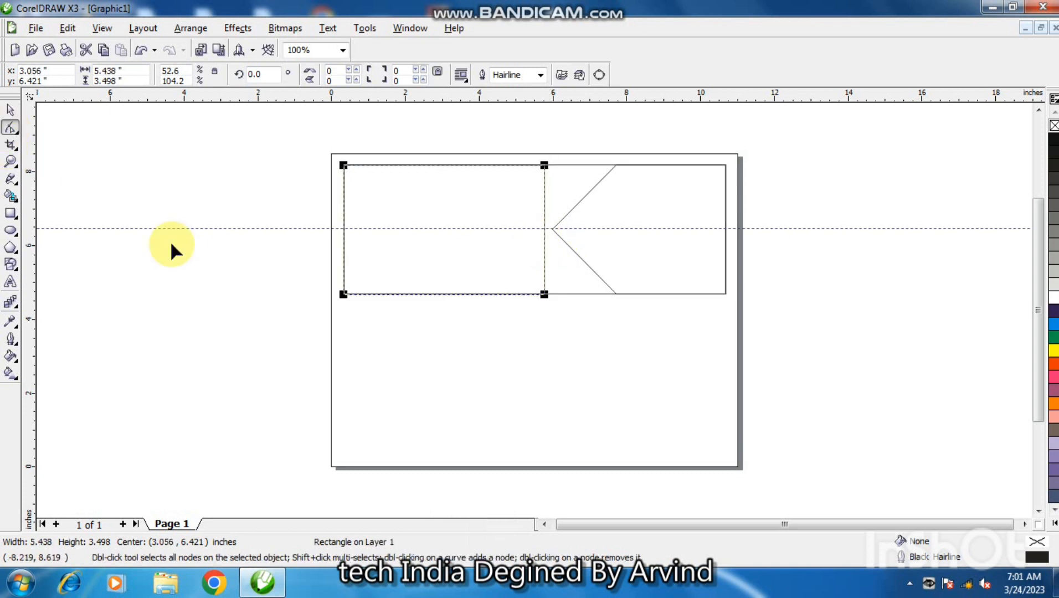
key(ctrl+q)
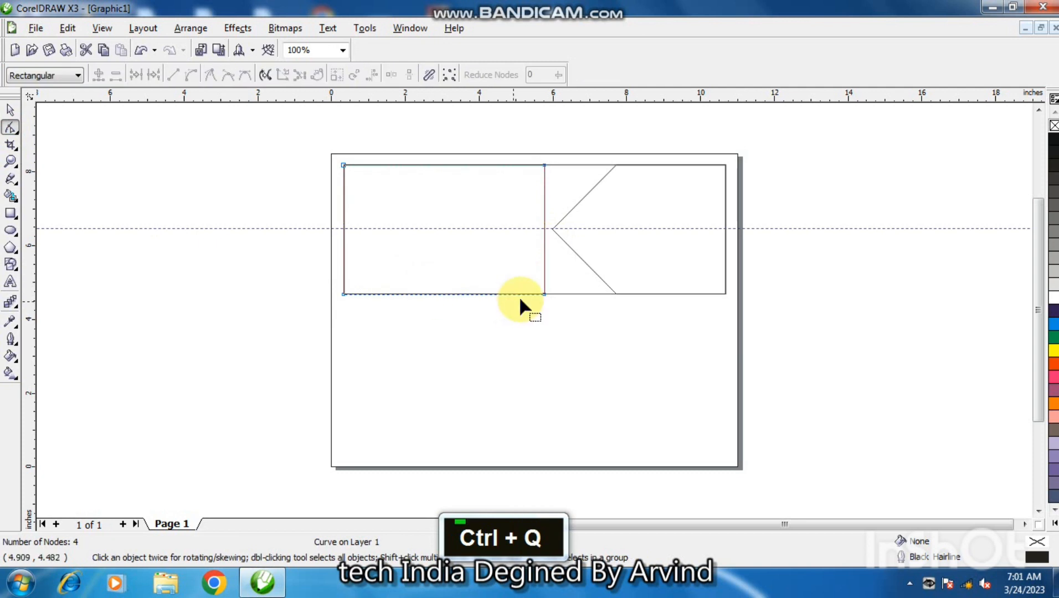
- Nudge the left shape's lower-right corner node left to about x = 3.17 inches to slant its right edge
click(542, 294)
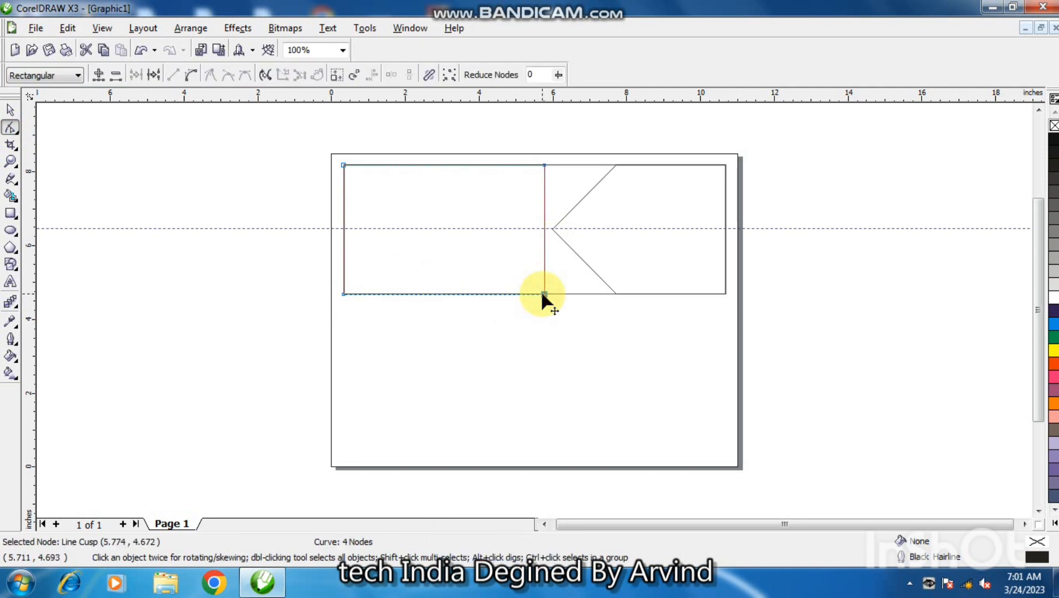
key(Left)
key(Left)
key(Left)
key(Left)
key(Left)
key(Left)
key(Left)
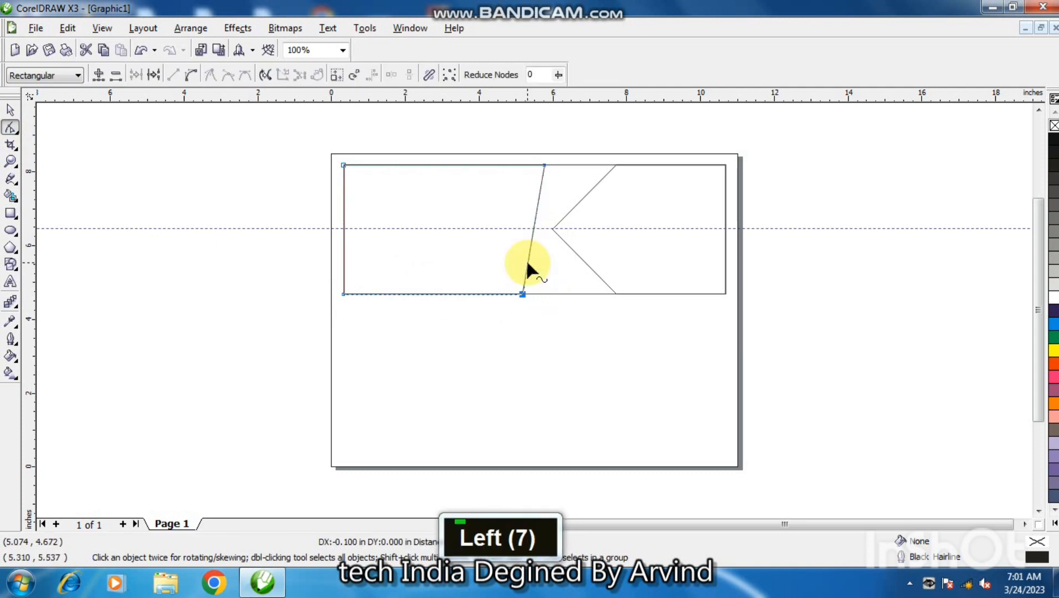
key(Left)
key(Left)
key(Left)
key(Left)
key(Left)
key(Left)
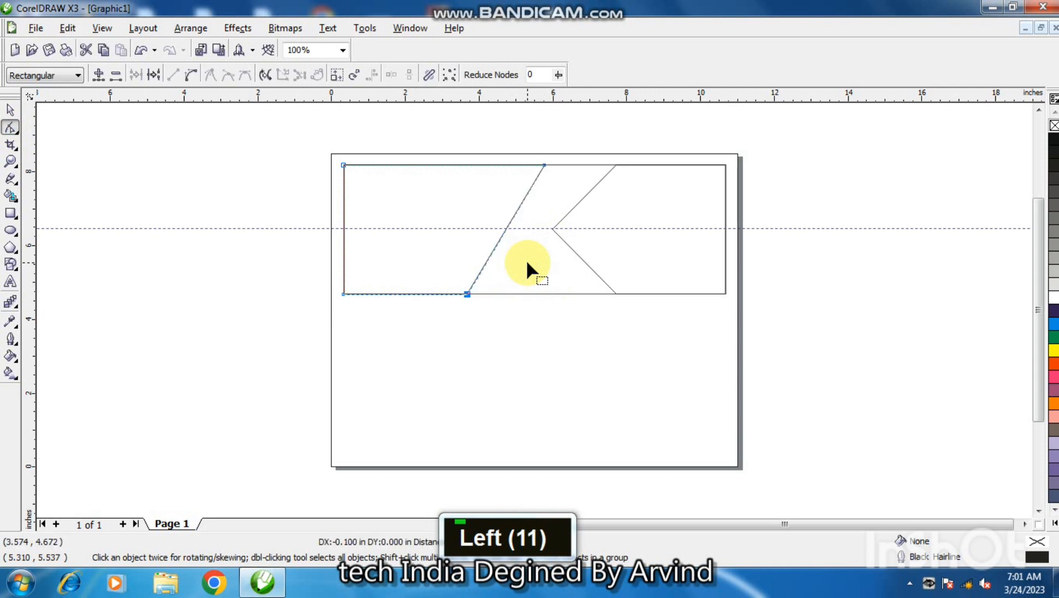
key(Left)
key(Left)
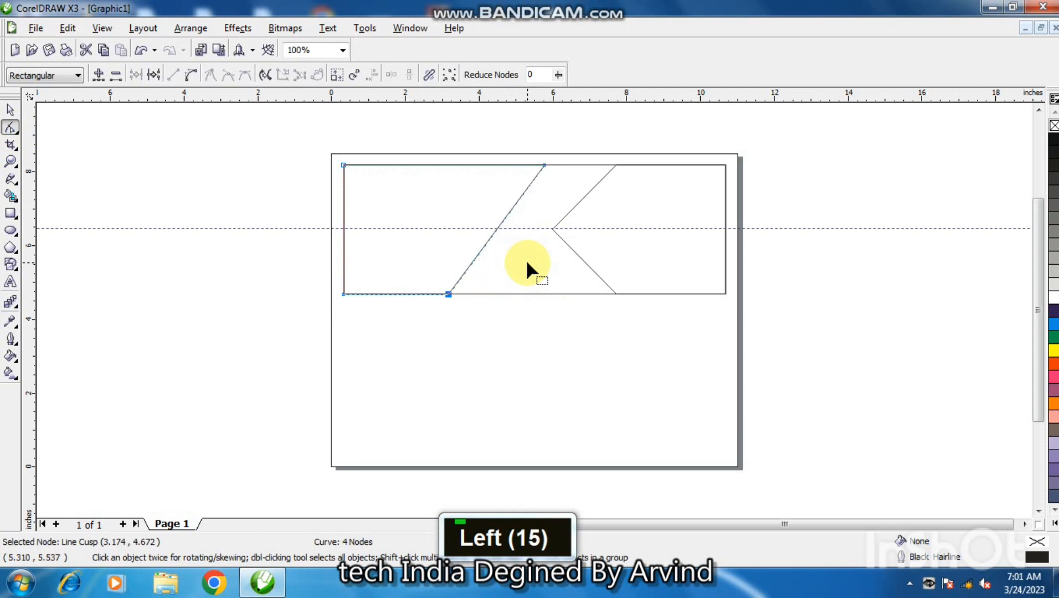
- Nudge the left shape's upper-right corner node right to about x = 7.27 inches, near the arrow shape's upper corner
click(544, 165)
key(Right)
key(Right)
key(Right)
key(Right)
key(Right)
key(Right)
key(Right)
key(Right)
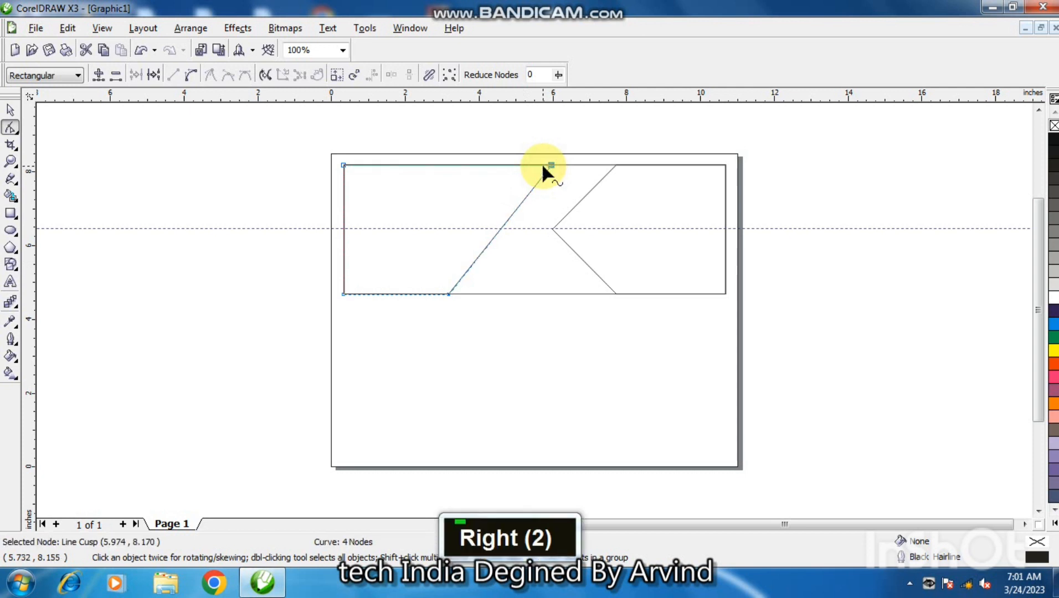
key(Right)
key(Right)
key(Right)
key(Right)
key(Right)
key(Right)
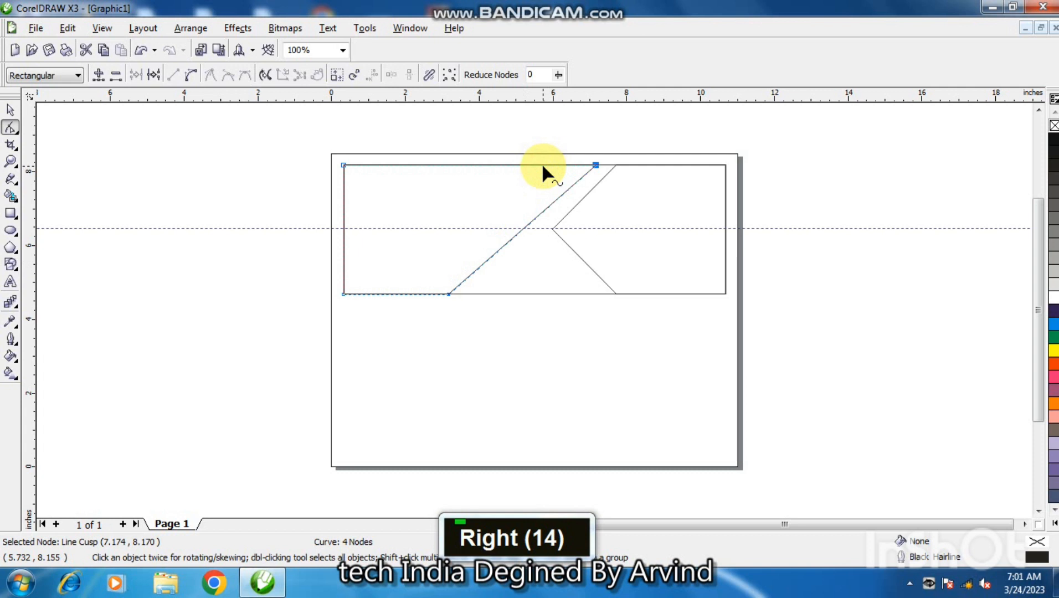
key(Right)
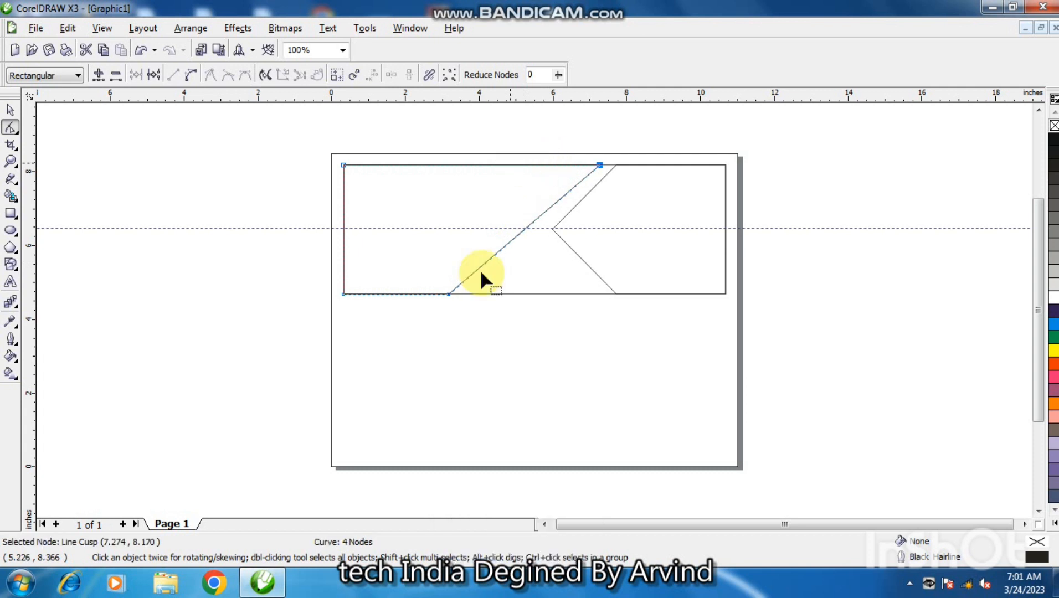
- Nudge the left shape's lower-right node right to about x = 3.77 inches so its slant parallels the arrow edge, and deselect the shape
click(449, 294)
key(Right)
key(Right)
key(Right)
key(Right)
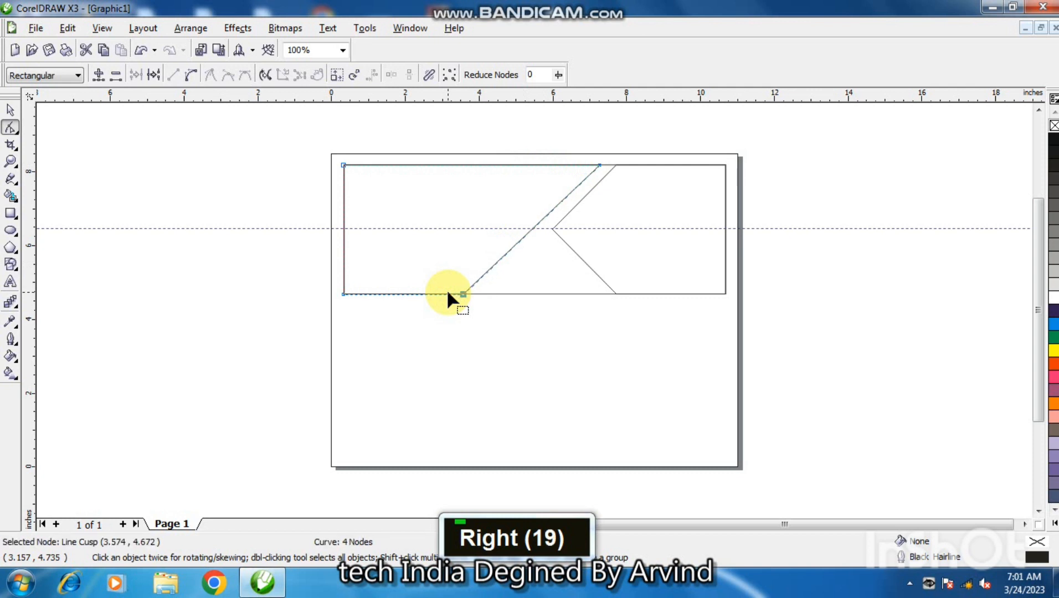
key(Right)
key(Right)
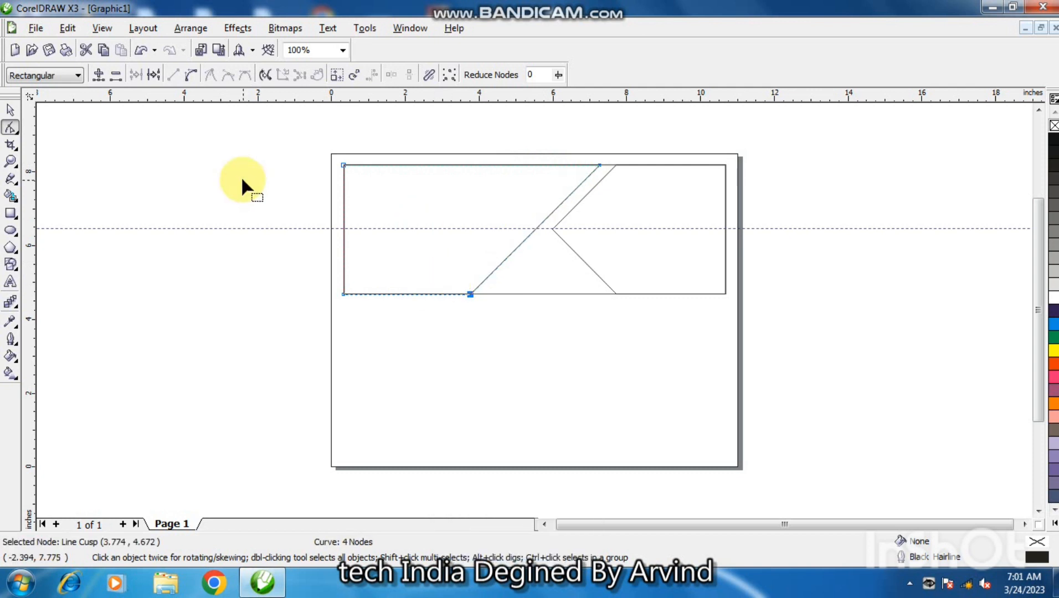
click(10, 110)
double_click(125, 186)
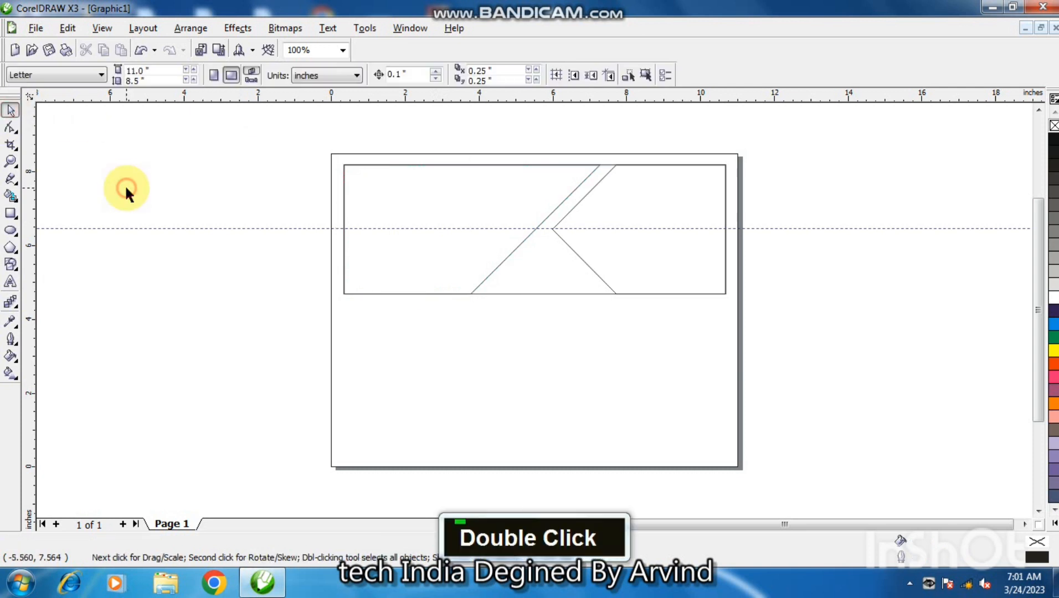
- Draw a closed triangle with the Bezier tool between the two shapes, with its apex near the guideline and base on the rectangle's lower edge
click(15, 182)
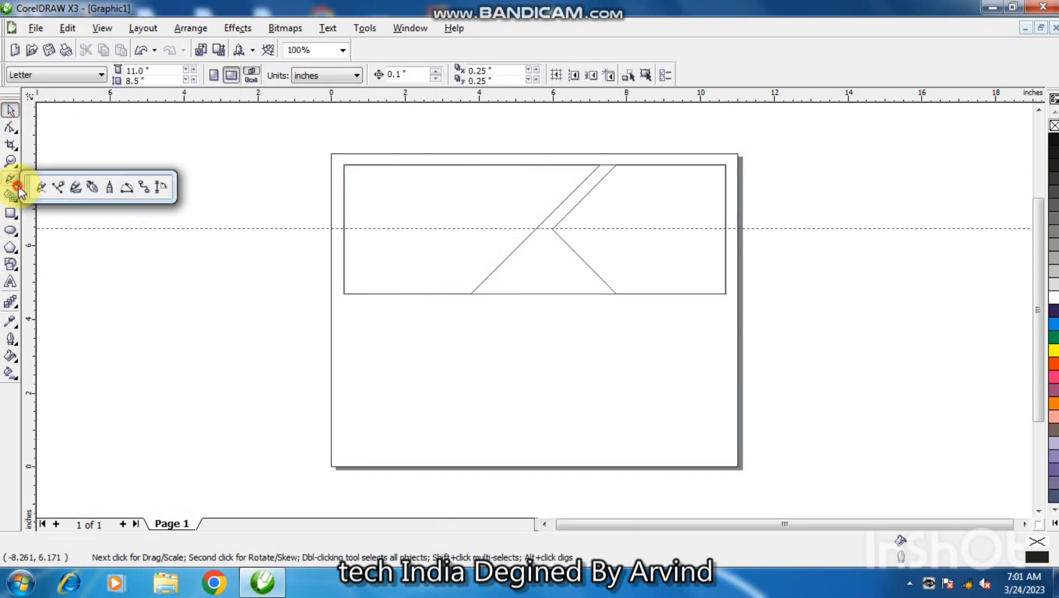
click(69, 184)
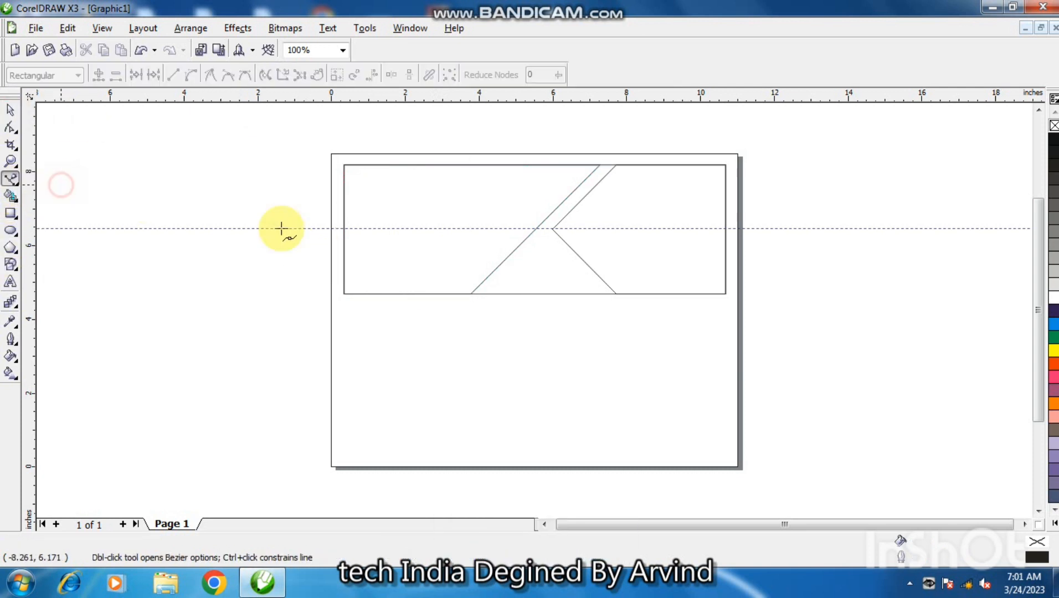
click(541, 233)
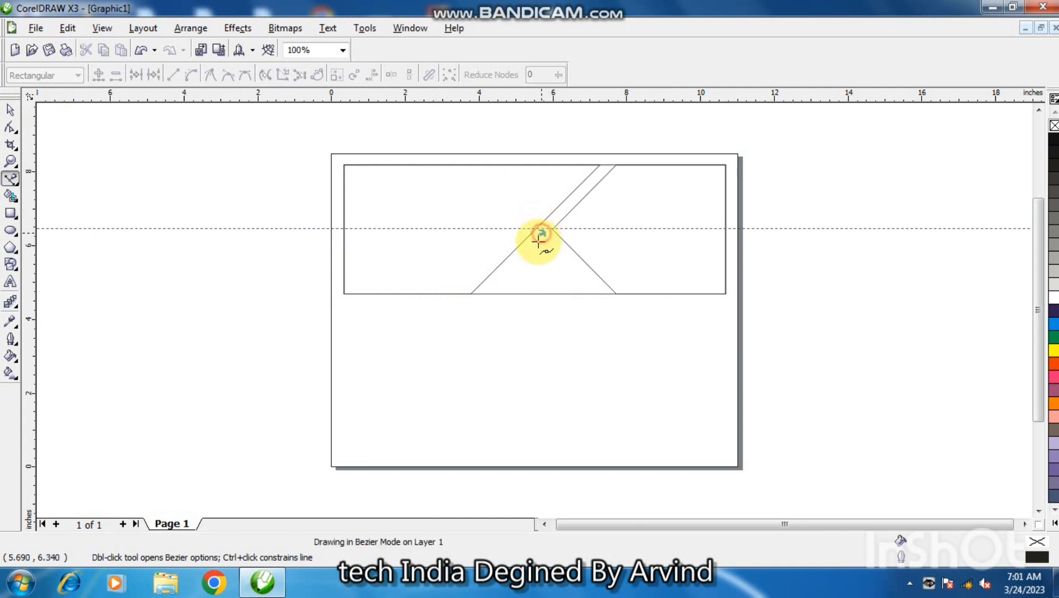
click(486, 294)
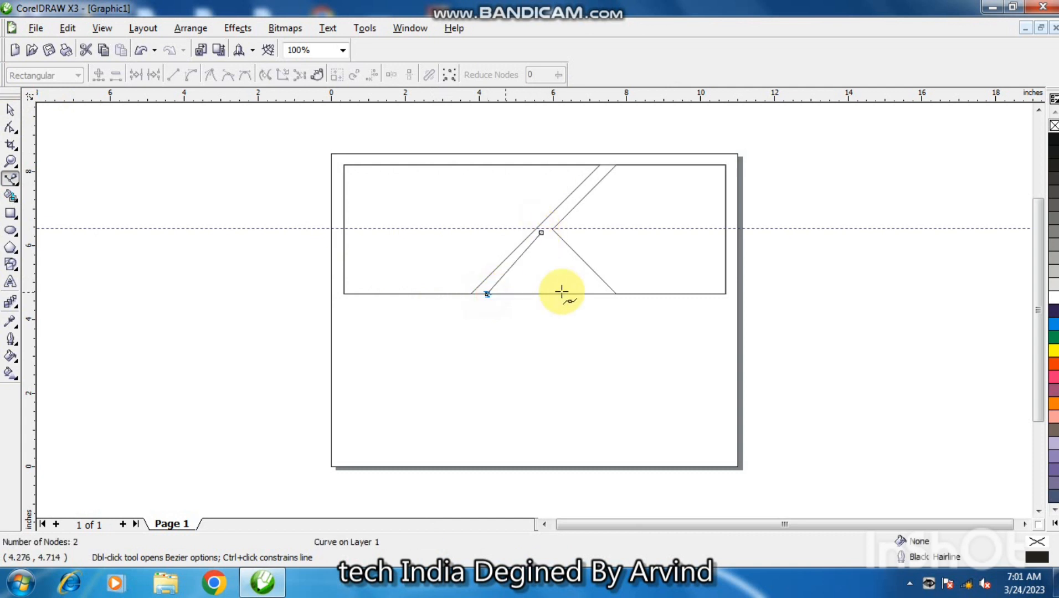
click(596, 295)
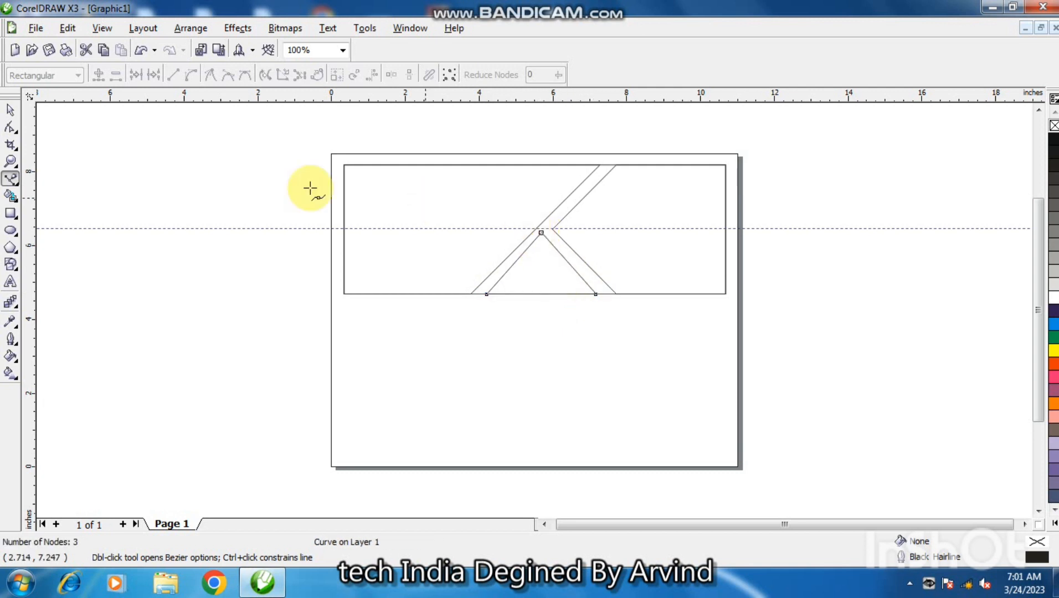
- Adjust the triangle's apex to about (5.76, 6.25) and its lower-right node to about (7.28, 4.69) inches to parallel the neighbouring slanted edges
click(10, 127)
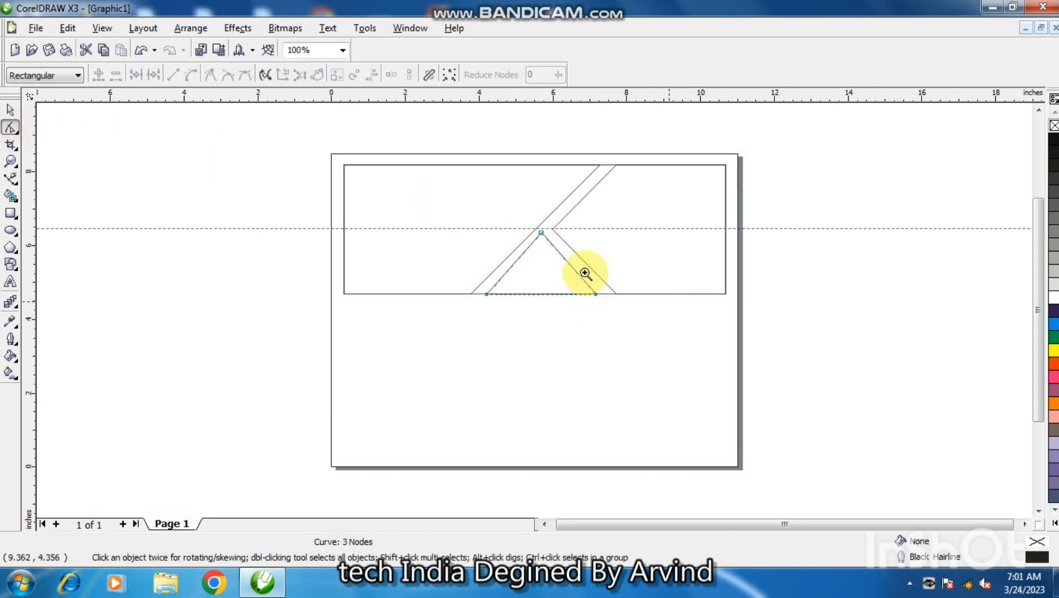
key(F2)
click(571, 260)
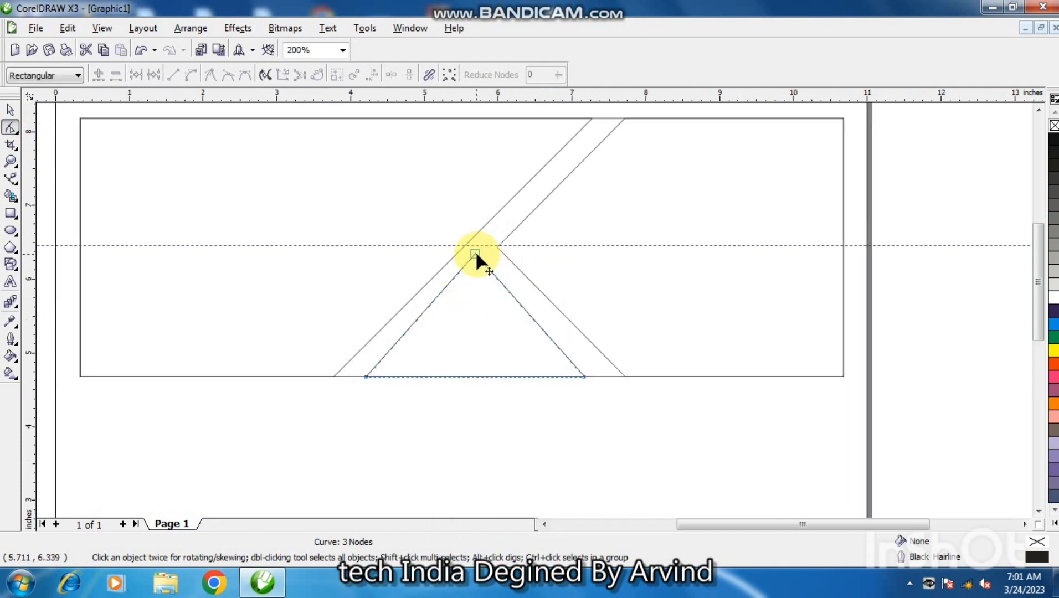
drag(476, 255, 480, 262)
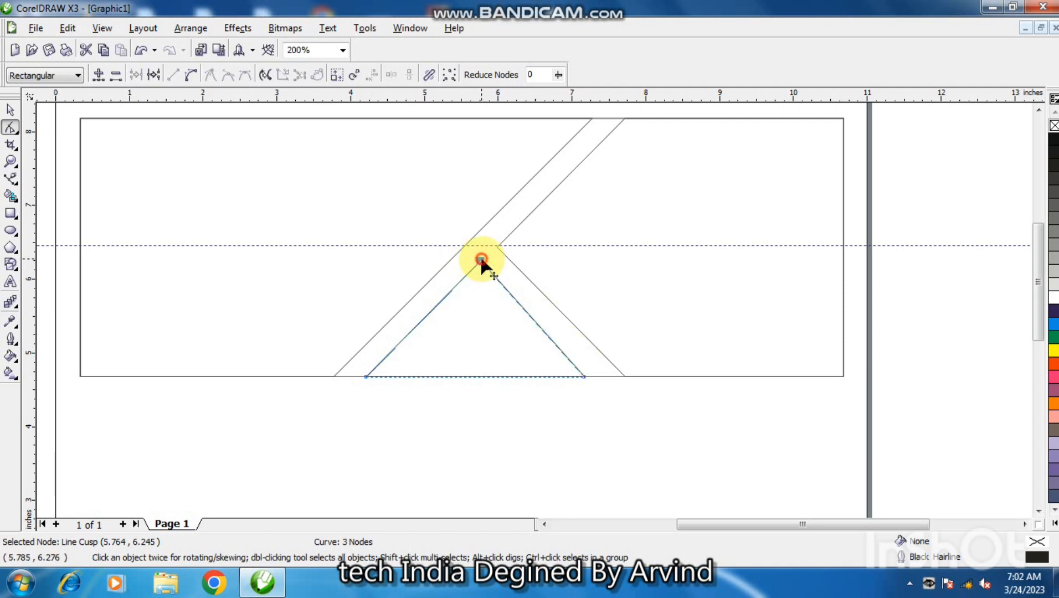
drag(483, 261, 482, 260)
drag(585, 378, 593, 373)
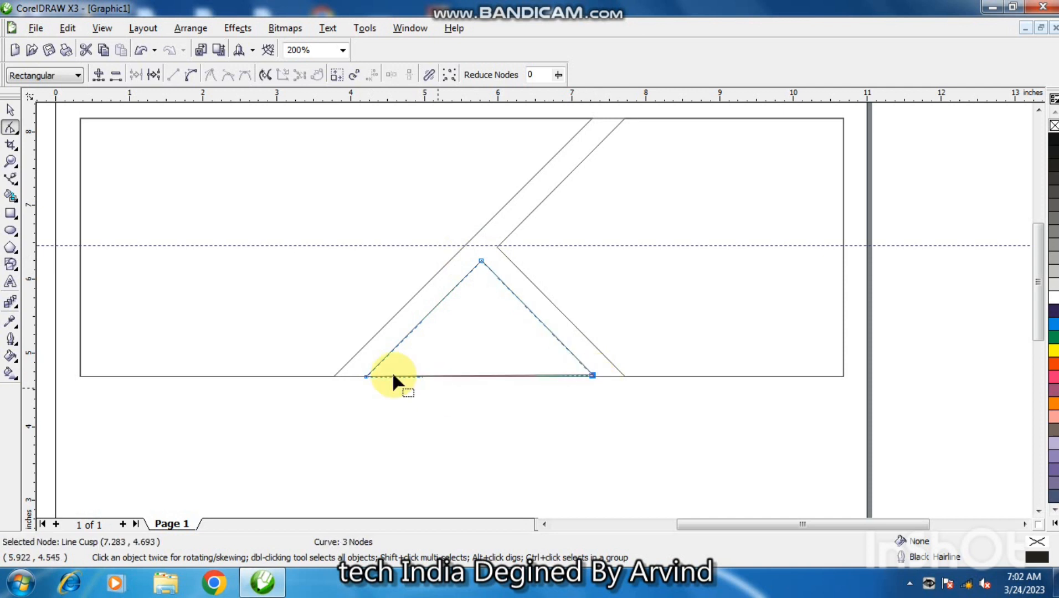
key(F3)
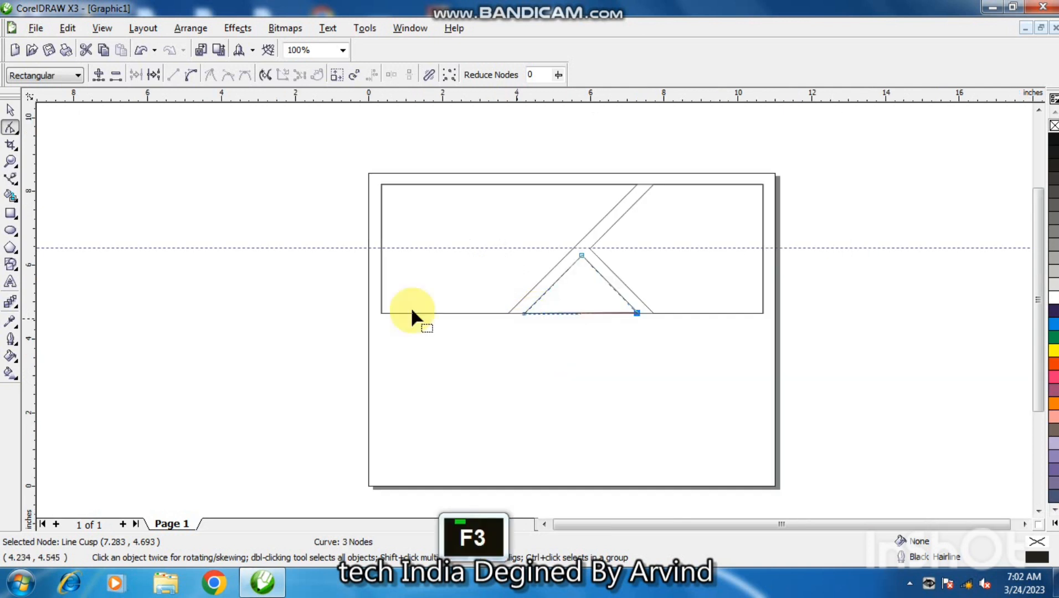
click(10, 110)
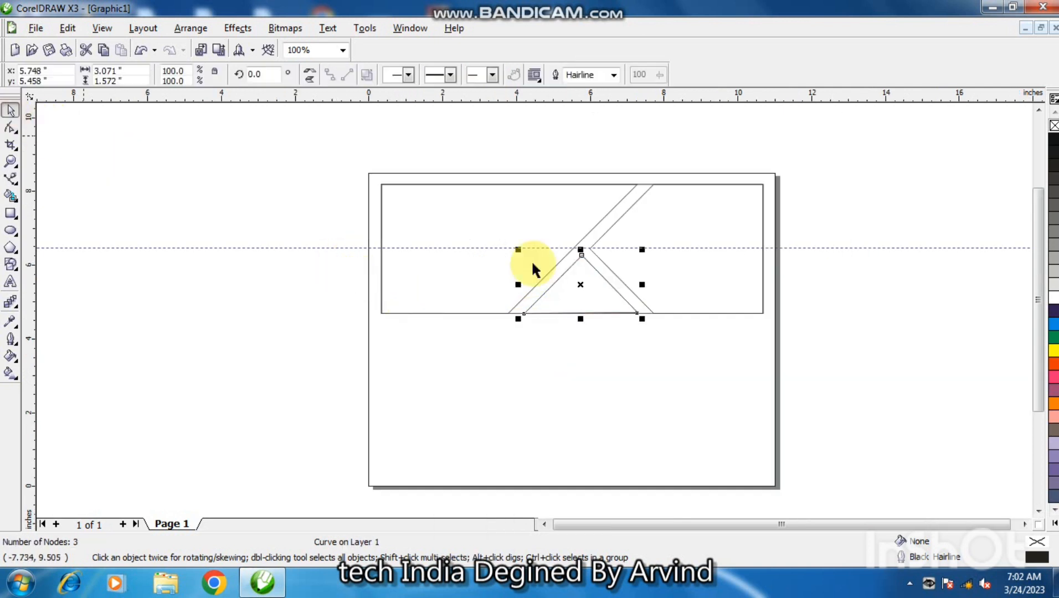
- Nudge the triangle's apex and lower-right node left together by about 0.05 inches
click(634, 381)
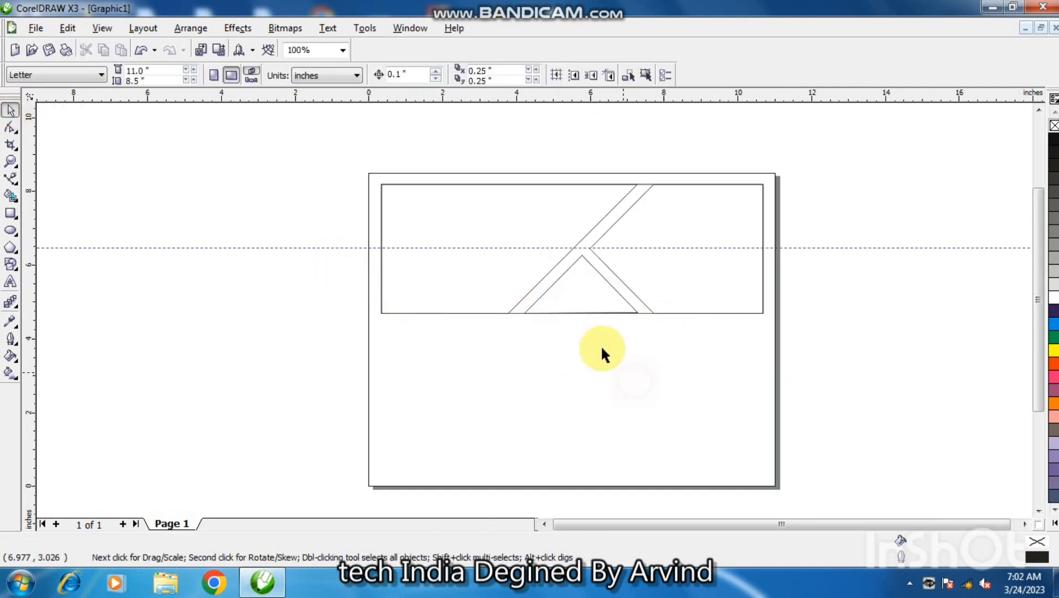
key(F2)
click(581, 274)
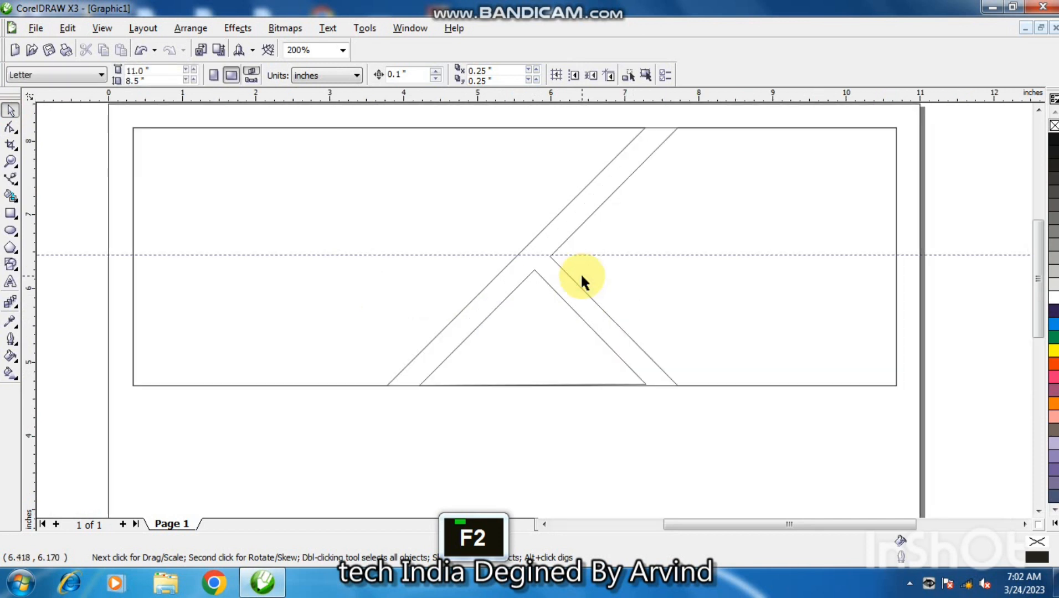
click(566, 300)
click(10, 127)
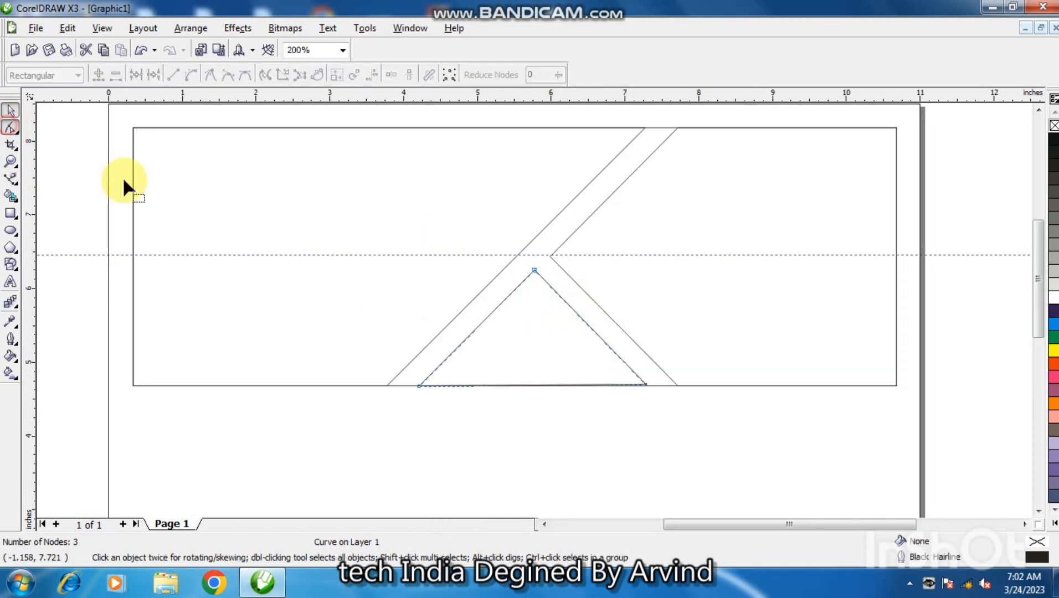
click(535, 269)
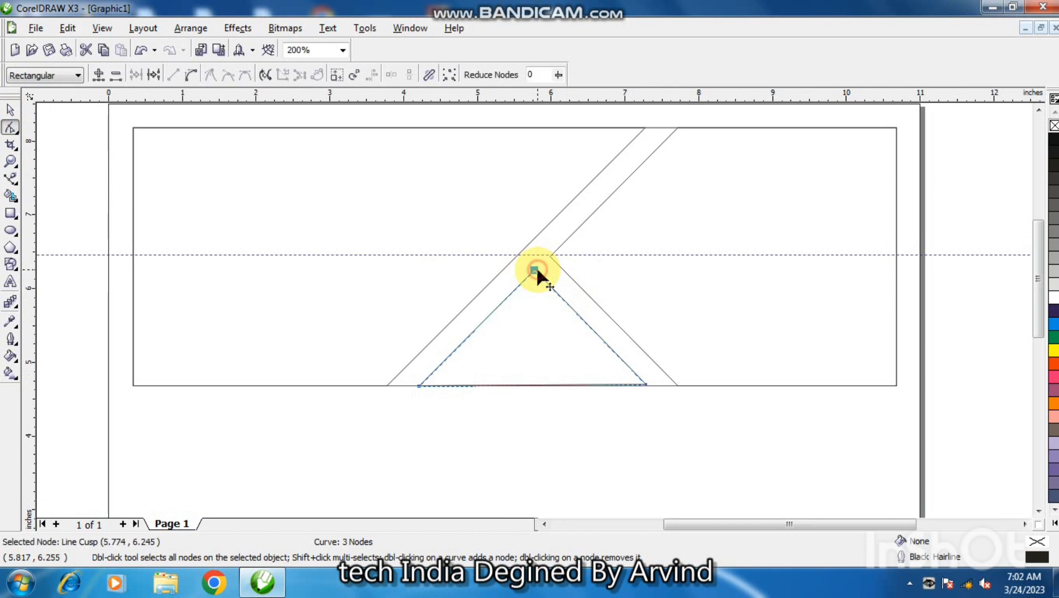
shift+click(645, 382)
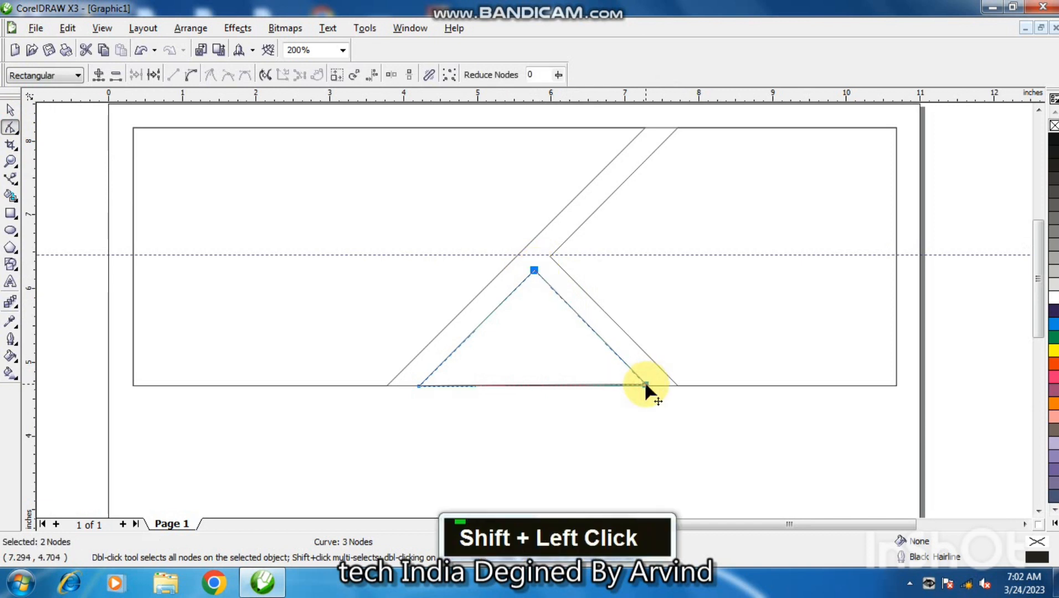
key(ctrl+Left)
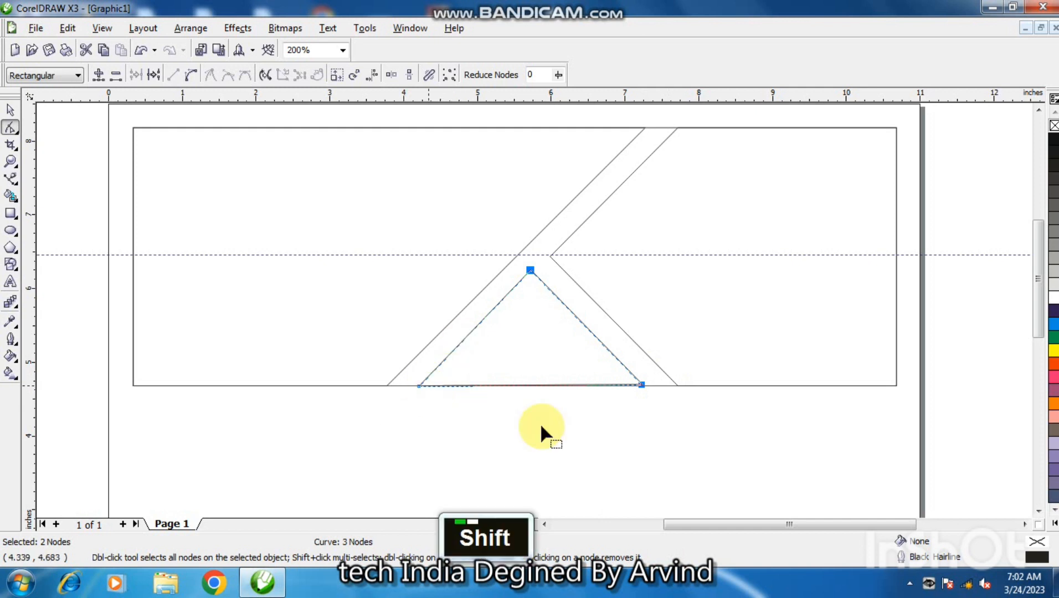
click(525, 405)
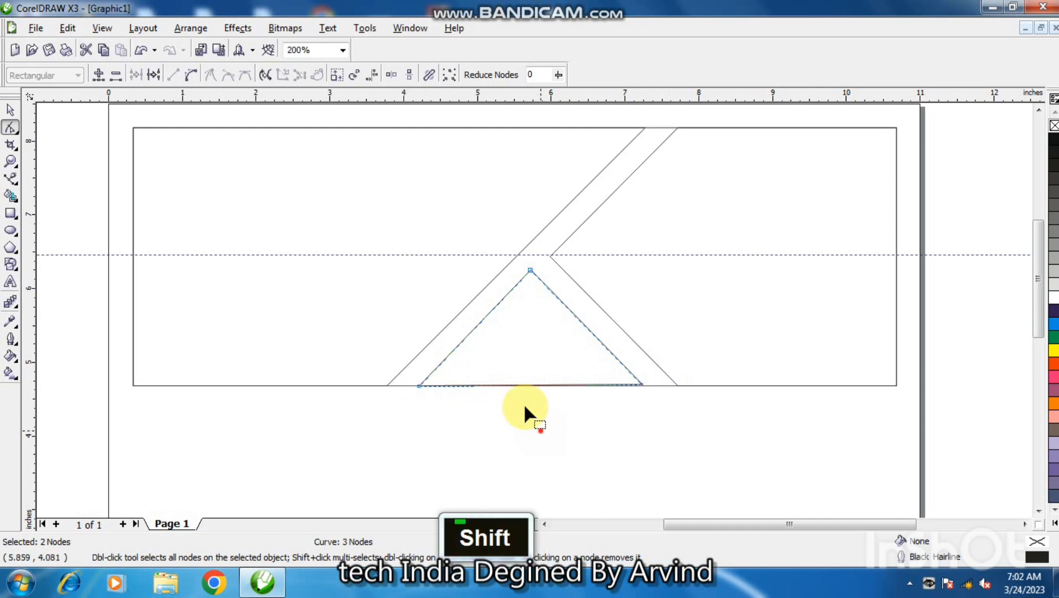
- Move the triangle's lower-left node up to about (4.22, 4.67) inches, onto the rectangle's lower edge
double_click(421, 385)
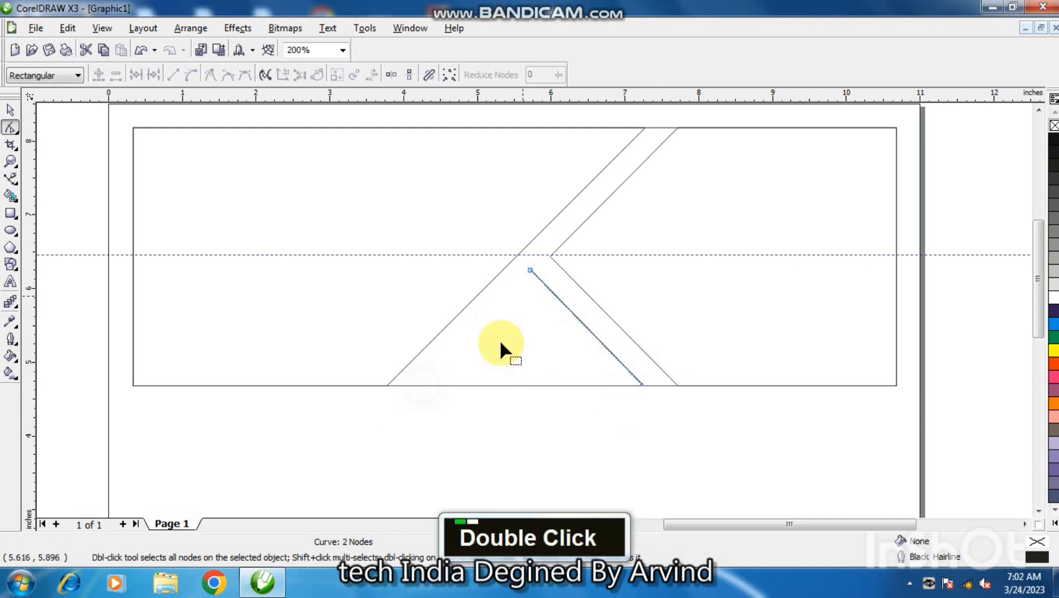
key(ctrl+z)
shift+click(419, 386)
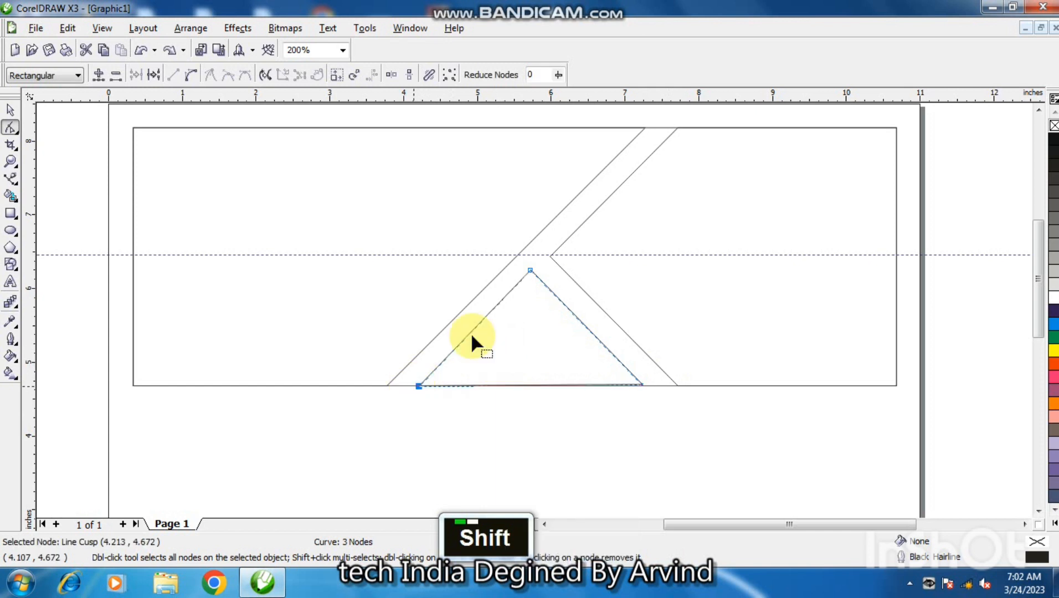
shift+click(531, 270)
drag(531, 269, 531, 270)
key(F2)
drag(410, 372, 482, 421)
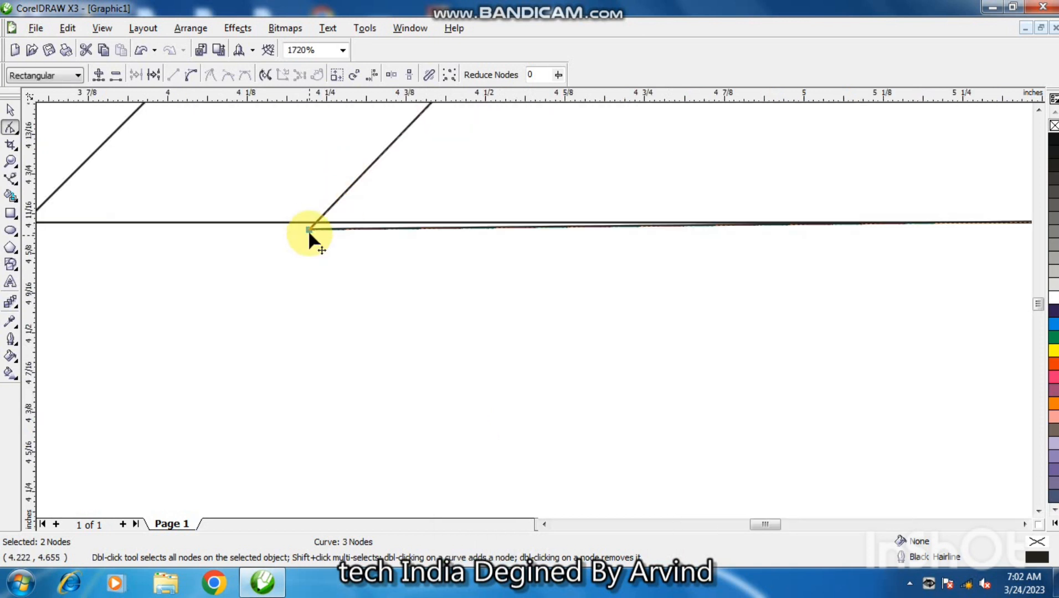
click(313, 229)
drag(309, 229, 310, 224)
key(F4)
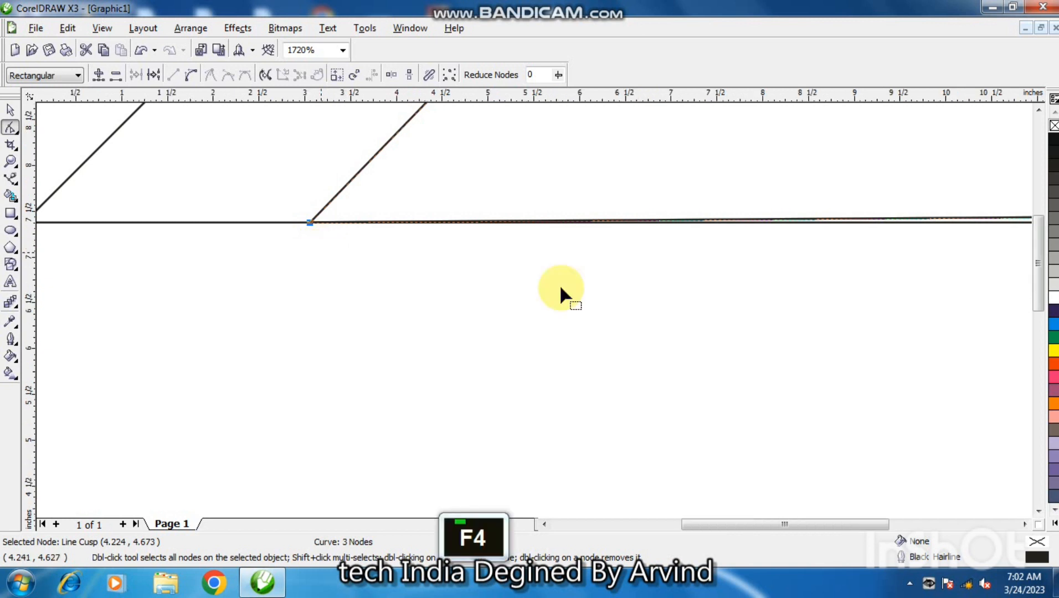
- Move the triangle's lower-right node to about (7.24, 4.67) inches, onto the rectangle's lower edge
key(F2)
drag(676, 453, 716, 502)
drag(492, 231, 498, 245)
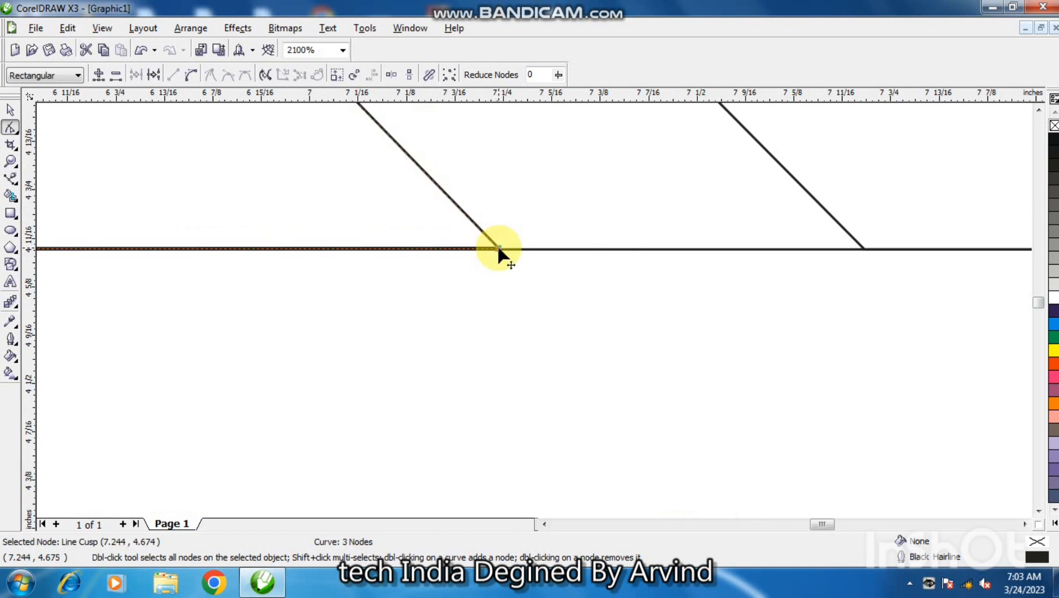
key(F4)
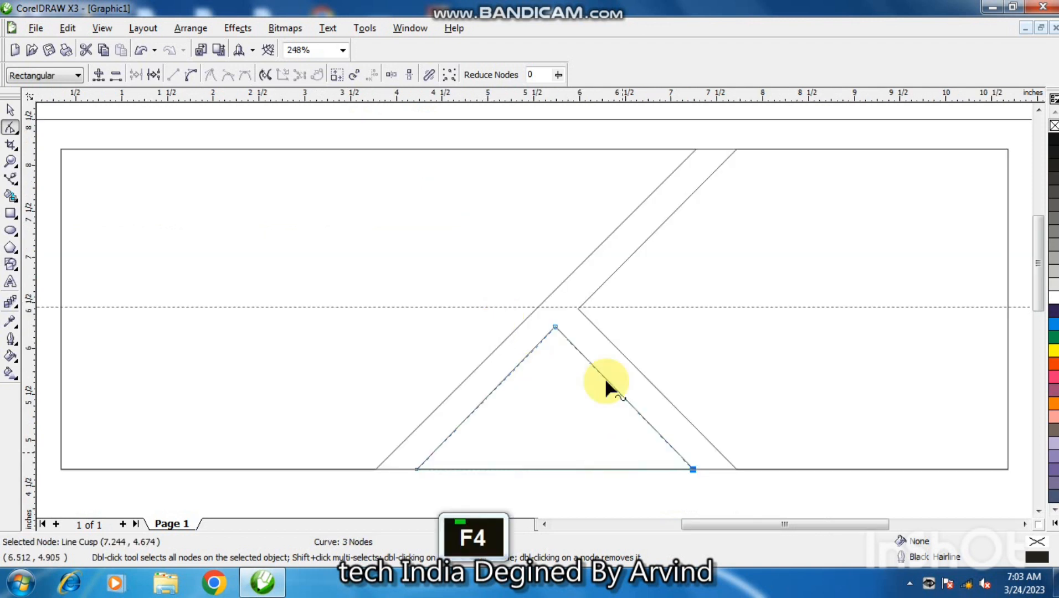
- Duplicate the left slanted shape in place
click(11, 111)
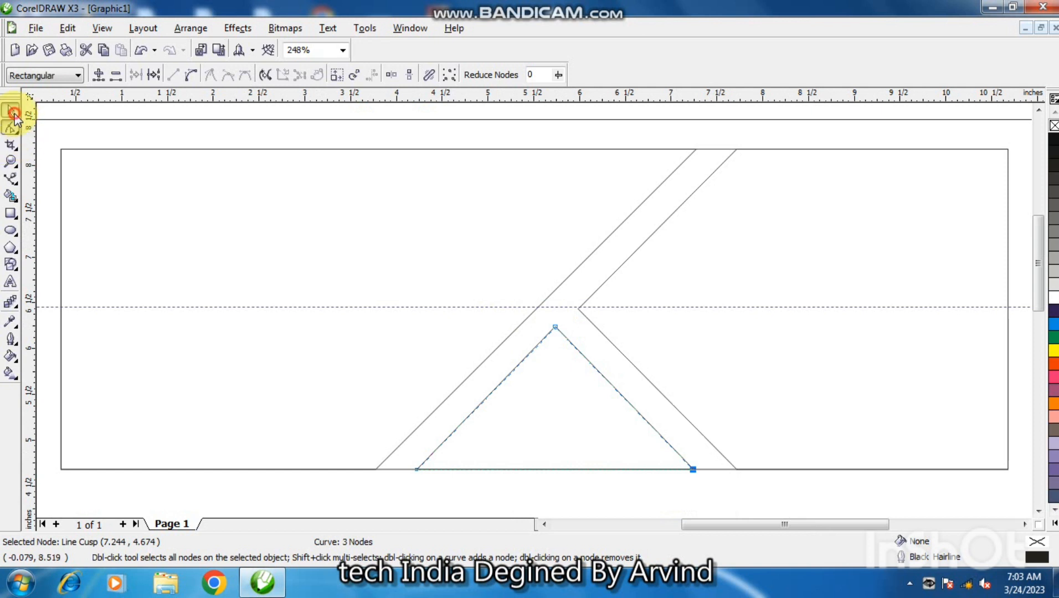
click(585, 258)
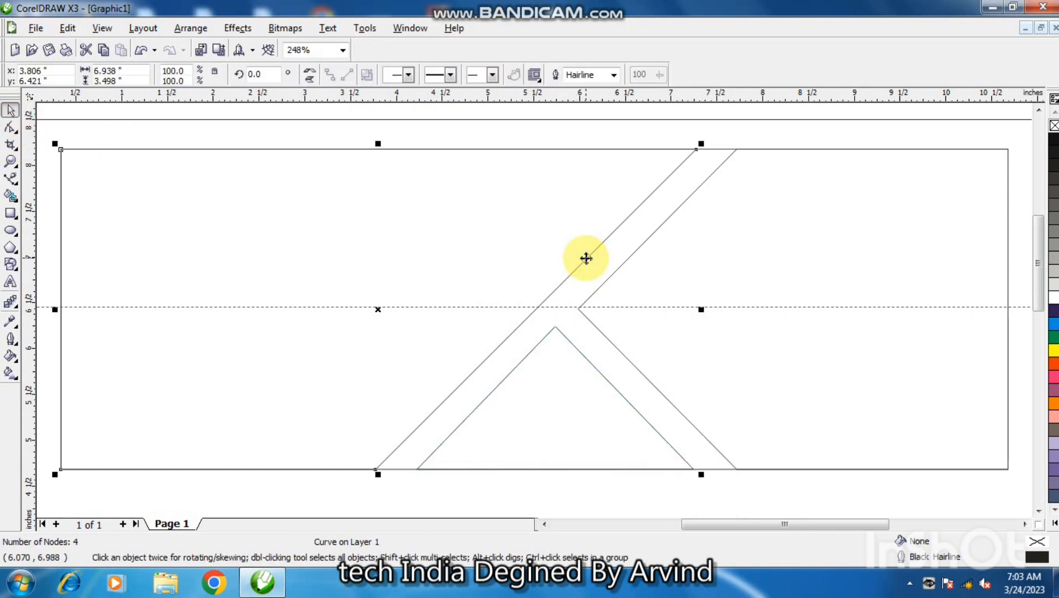
key(ctrl+Left)
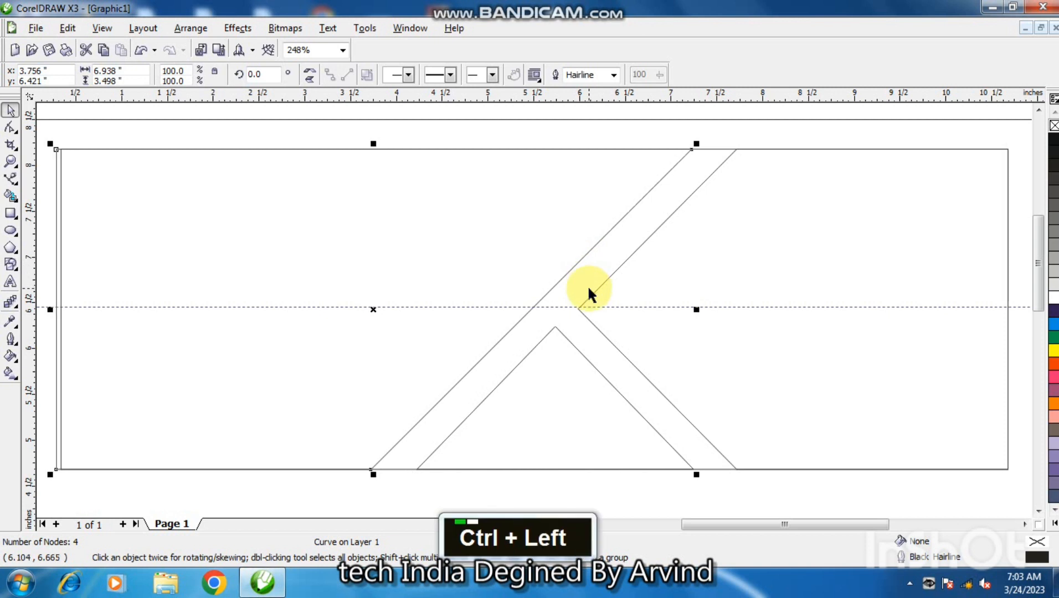
key(ctrl+z)
key(KP_Add)
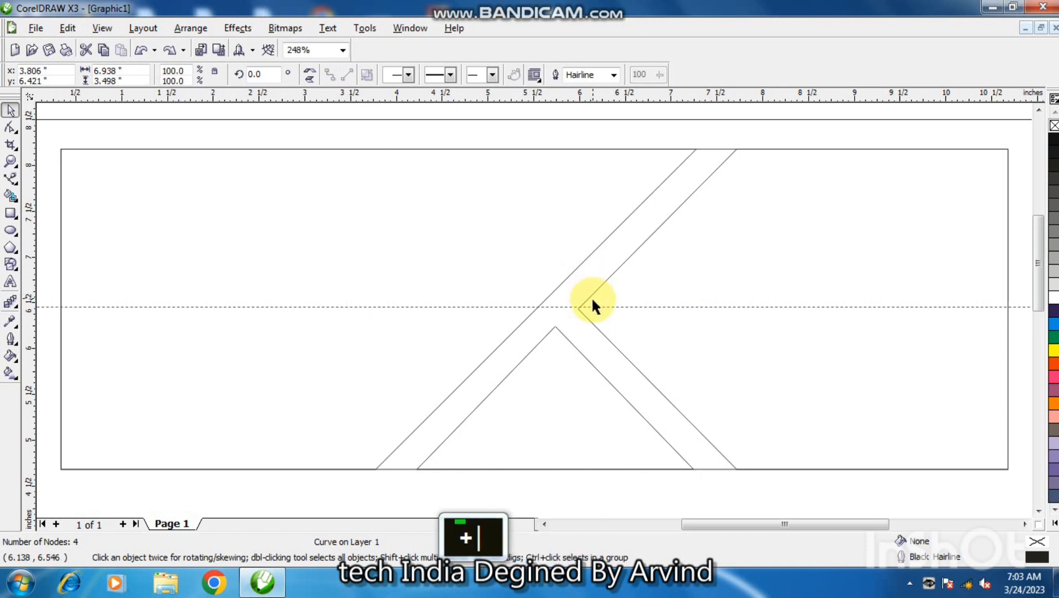
key(Left)
key(Left)
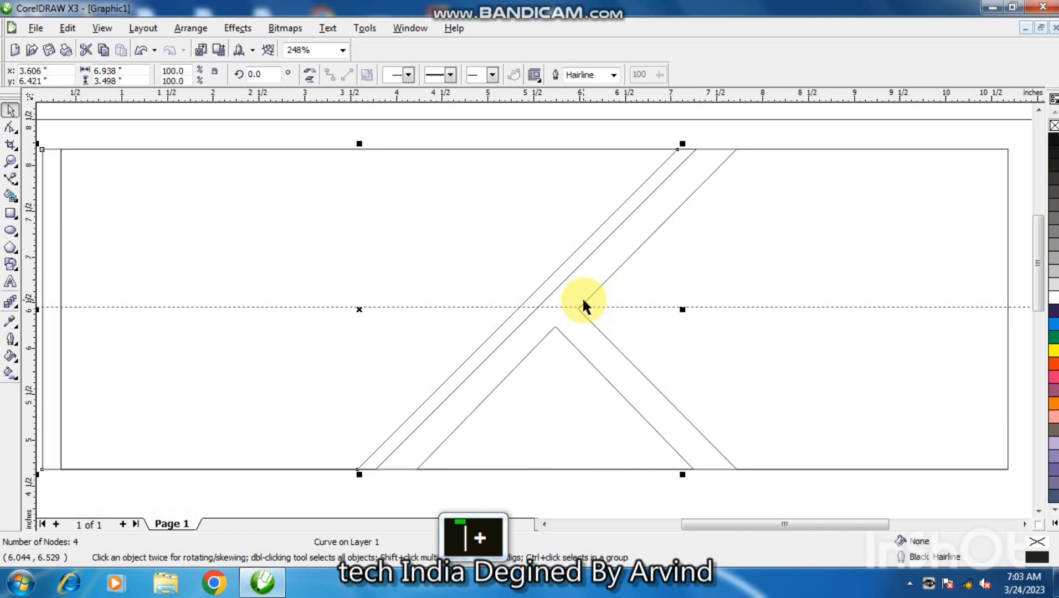
key(Right)
key(Right)
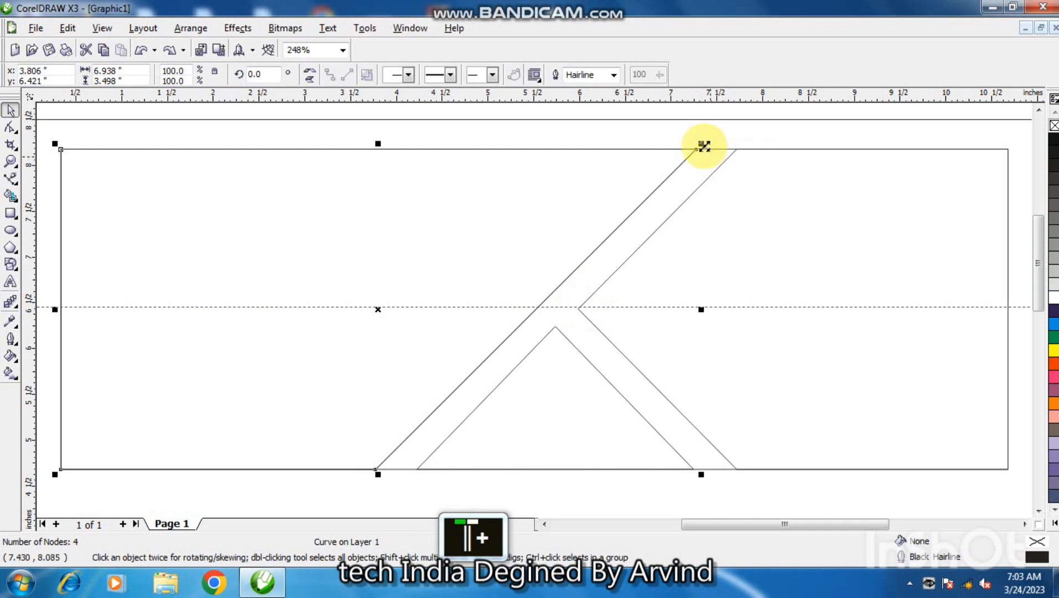
- Shrink the left shape's copy about its centre to 93.2% and align its centre with the original horizontally and vertically
drag(702, 144, 694, 154)
key(shift)
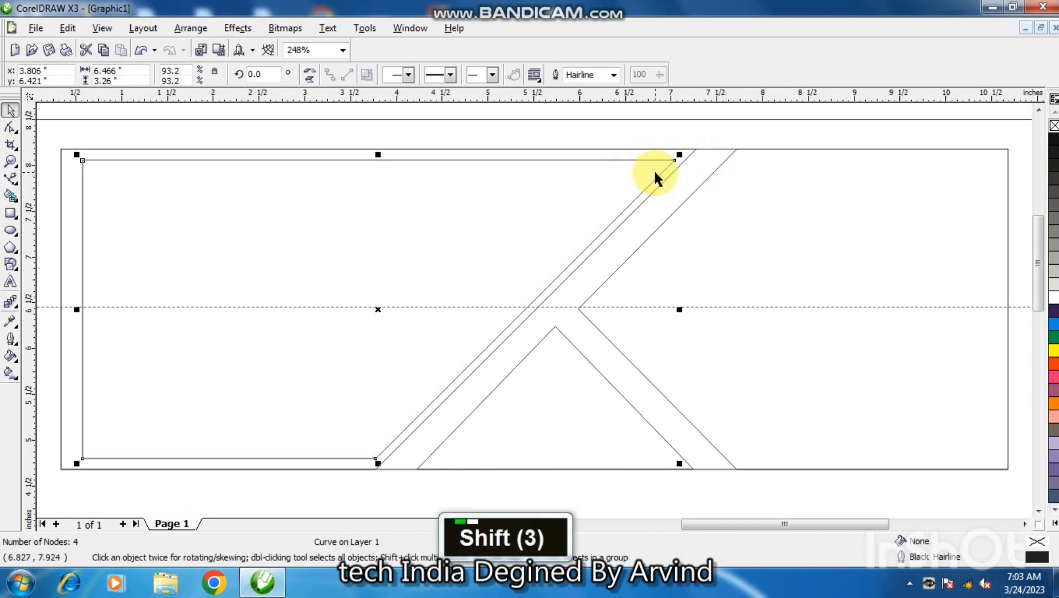
shift+click(672, 174)
key(c)
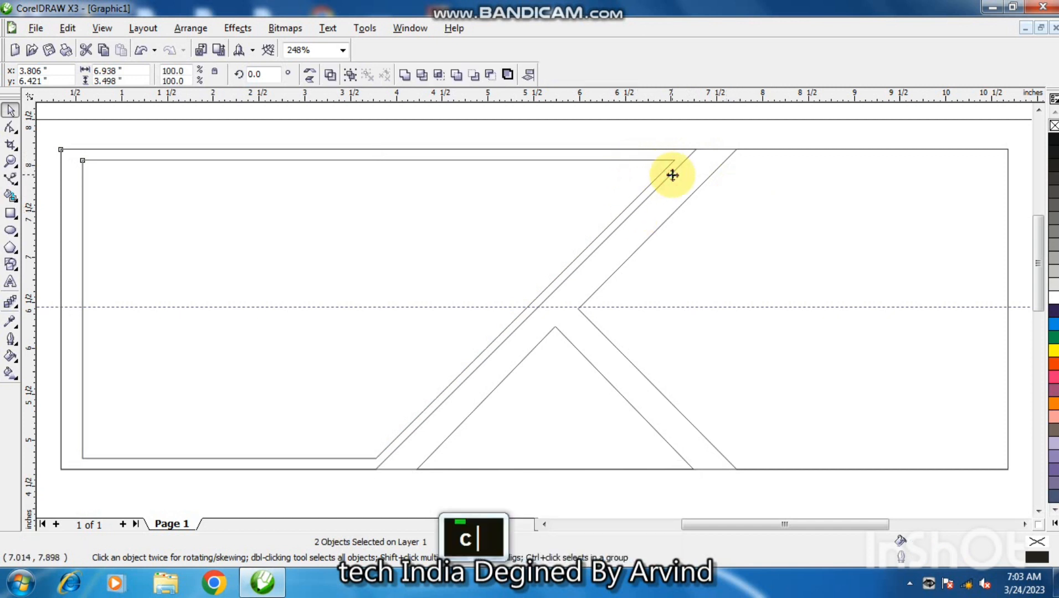
key(e)
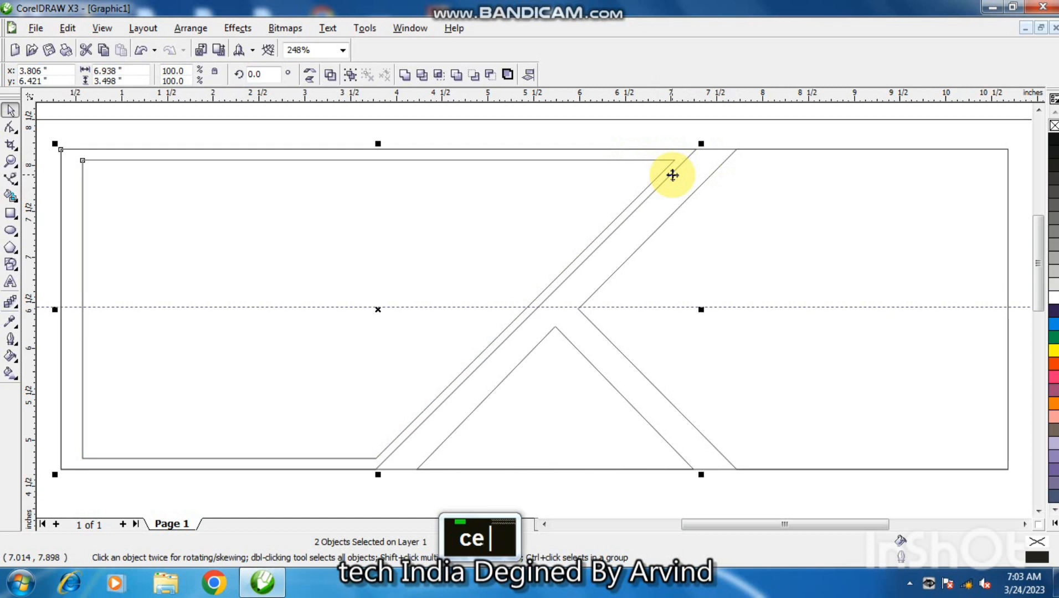
- Nudge the smaller inner copy left by 0.1 inches to x = 3.706 inches and deselect it
click(634, 110)
click(640, 160)
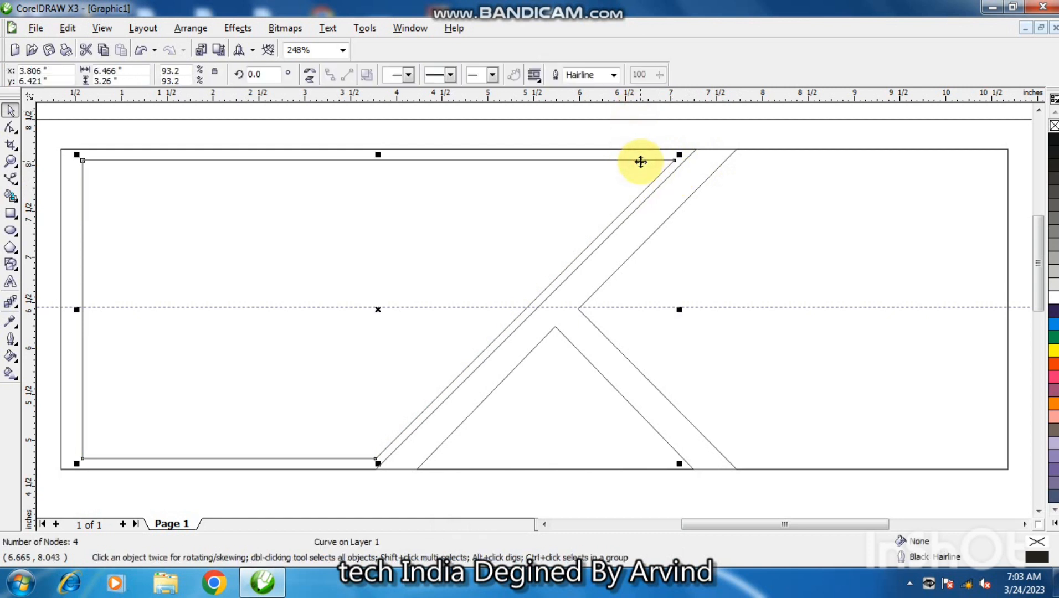
key(c)
key(e)
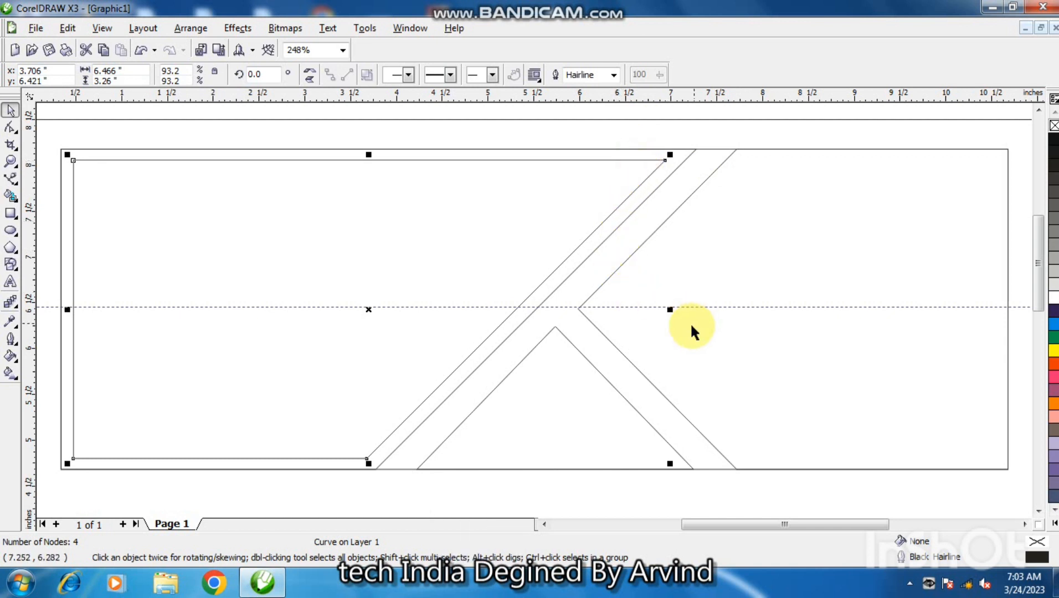
key(F3)
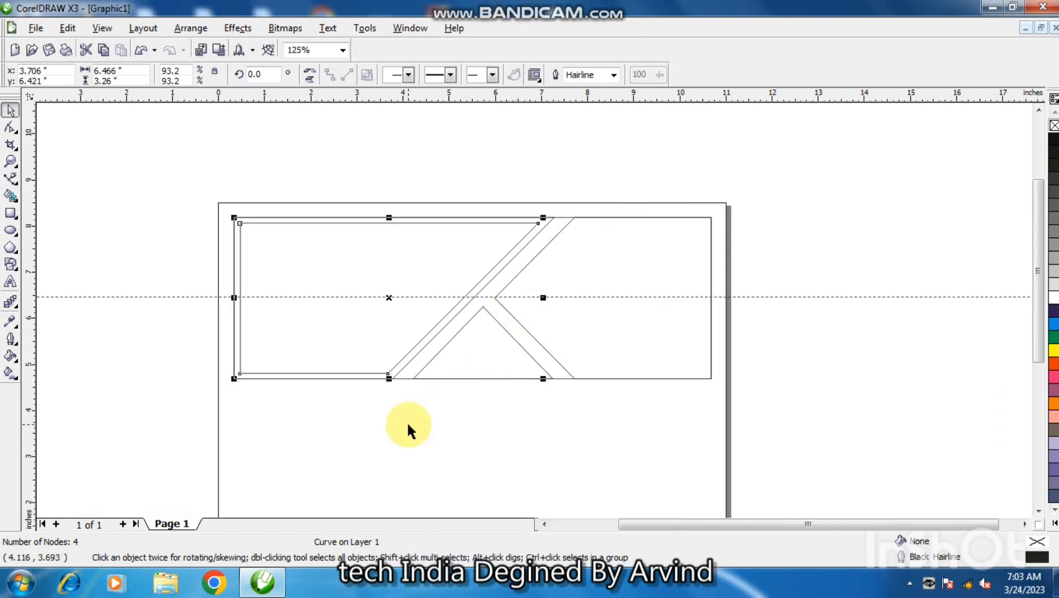
click(407, 425)
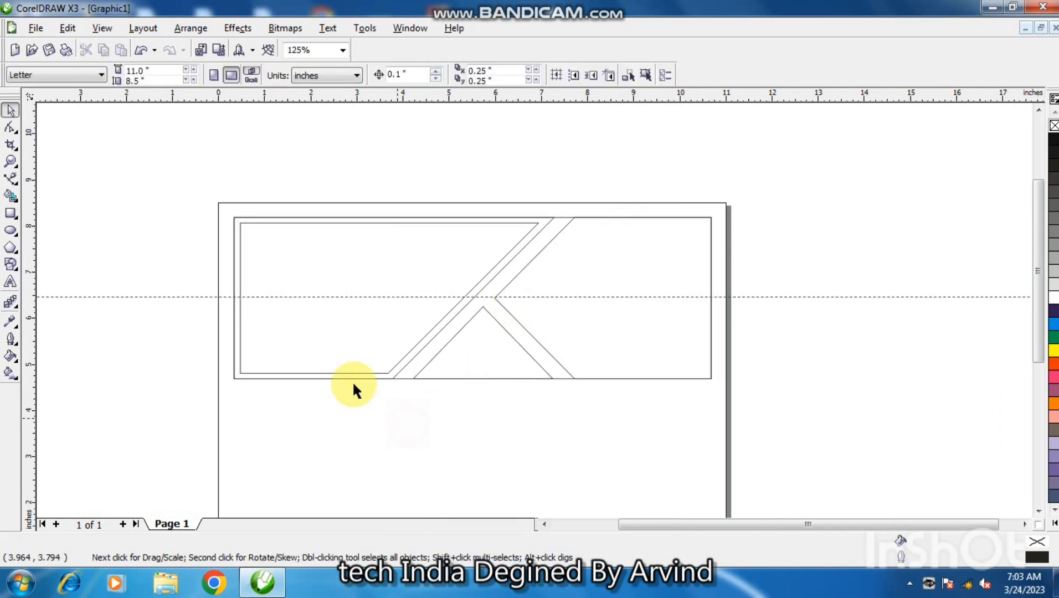
- Resize the inner shape to about 6.49 × 3.24 inches, pulling in its lower and left sides and extending its right side
click(387, 375)
key(F2)
click(352, 345)
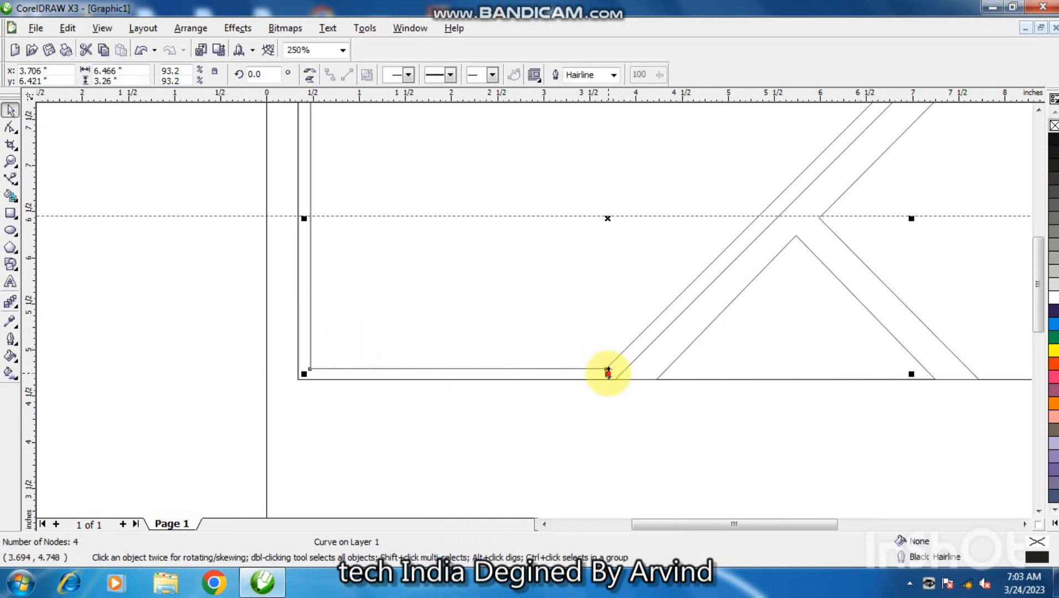
drag(608, 372, 608, 370)
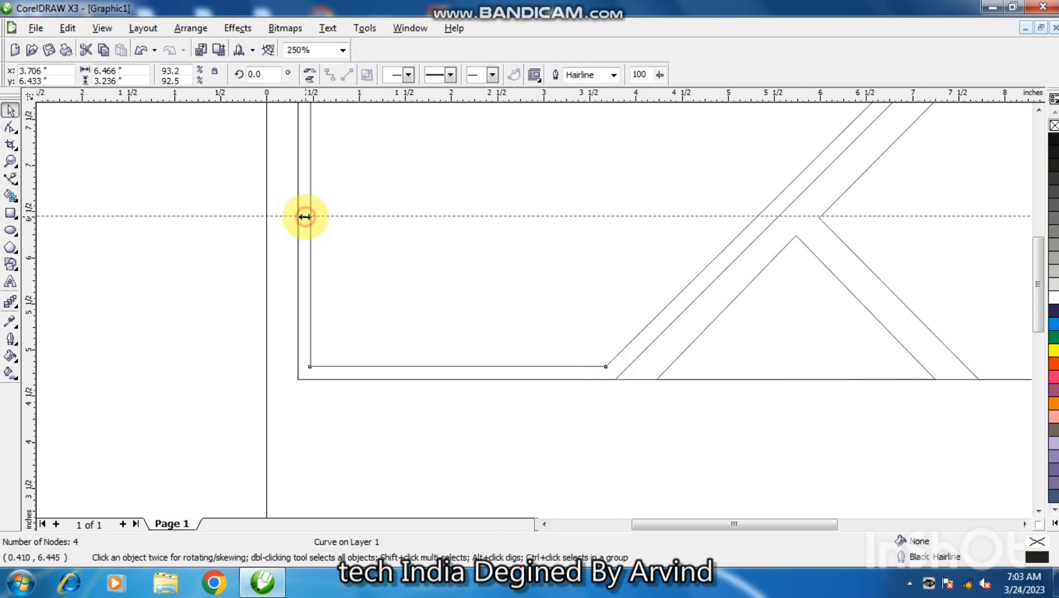
drag(304, 217, 308, 218)
key(F3)
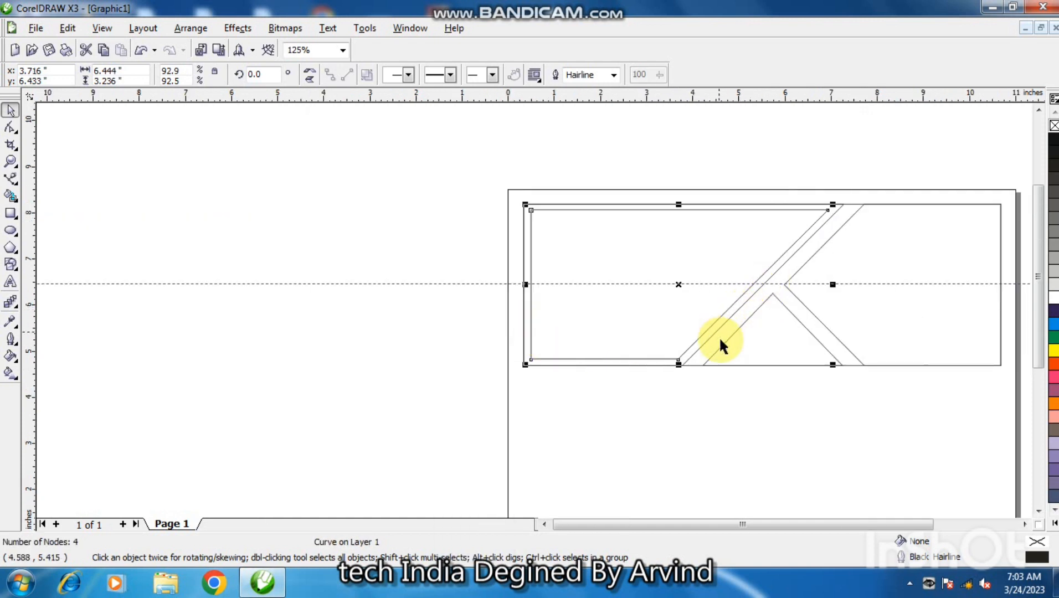
click(724, 411)
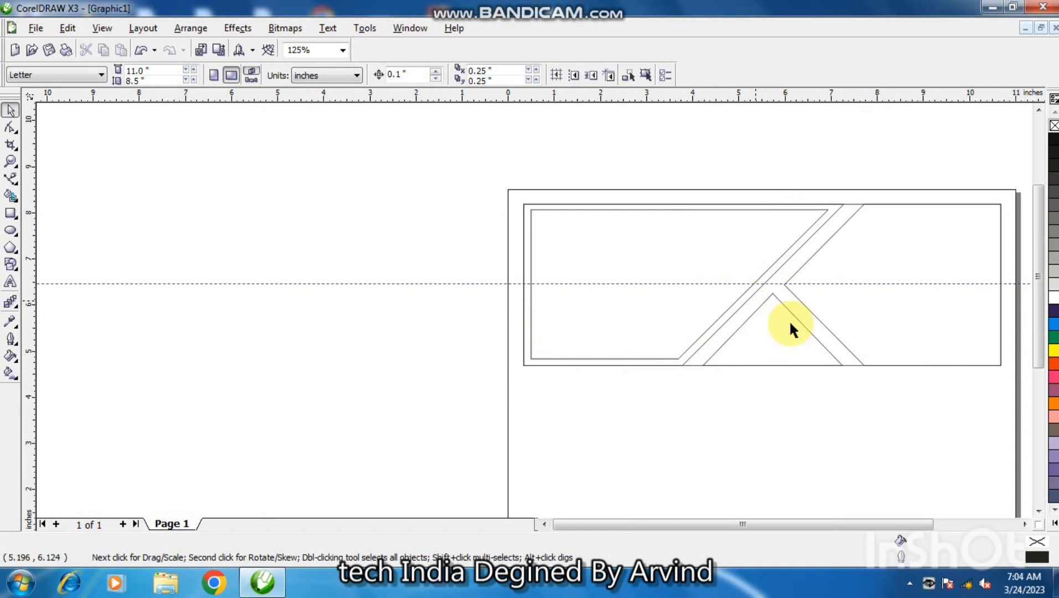
click(776, 260)
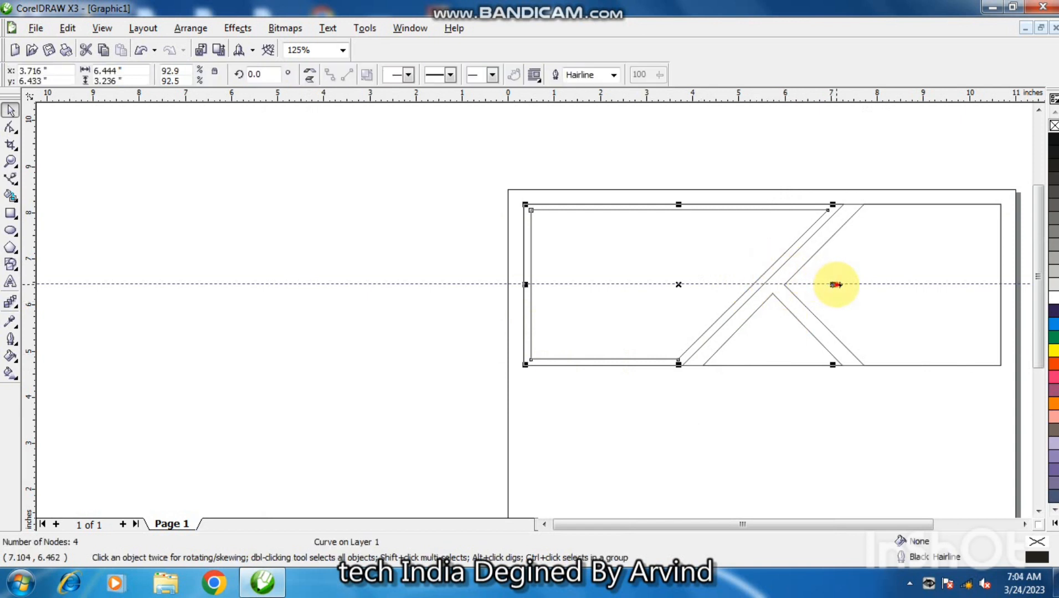
drag(836, 285, 840, 285)
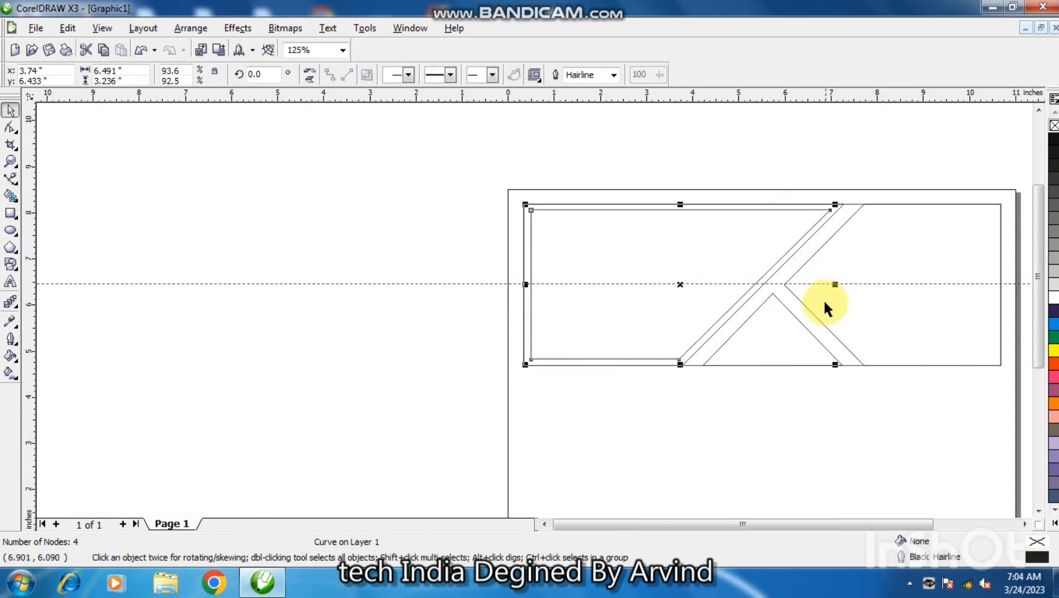
- Move the top-right node of the inner left shape slightly inward to about (6.943, 8.043) inches and deselect the shape
key(F3)
key(F3)
key(F2)
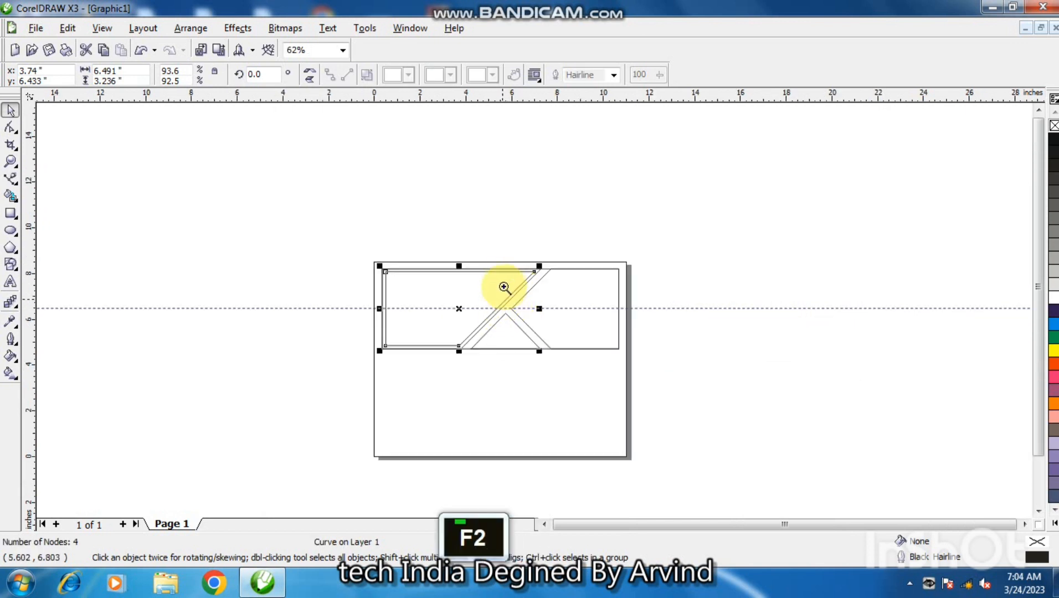
click(503, 285)
key(F2)
click(565, 296)
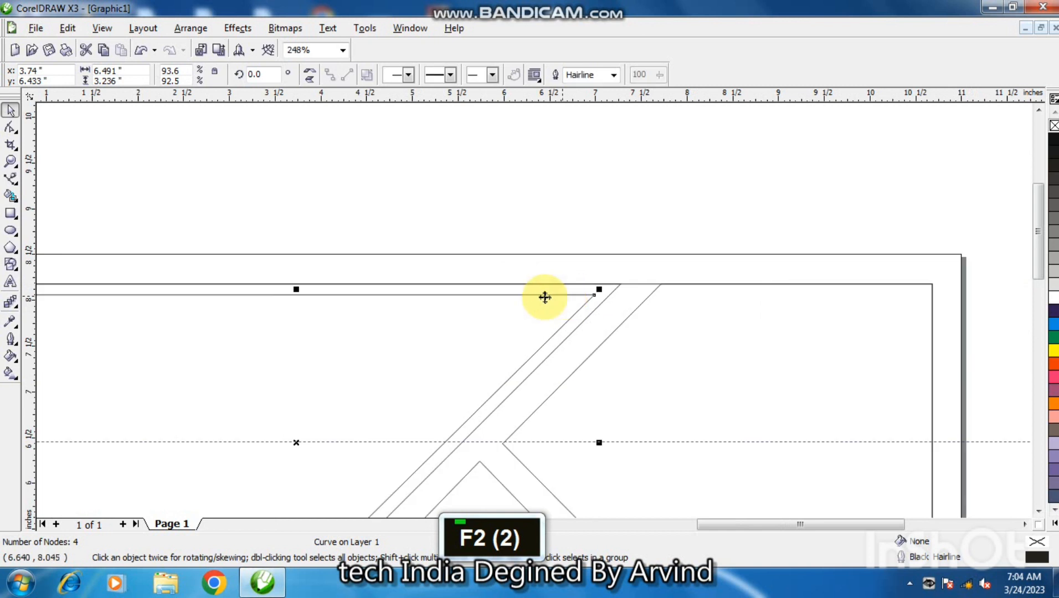
click(11, 127)
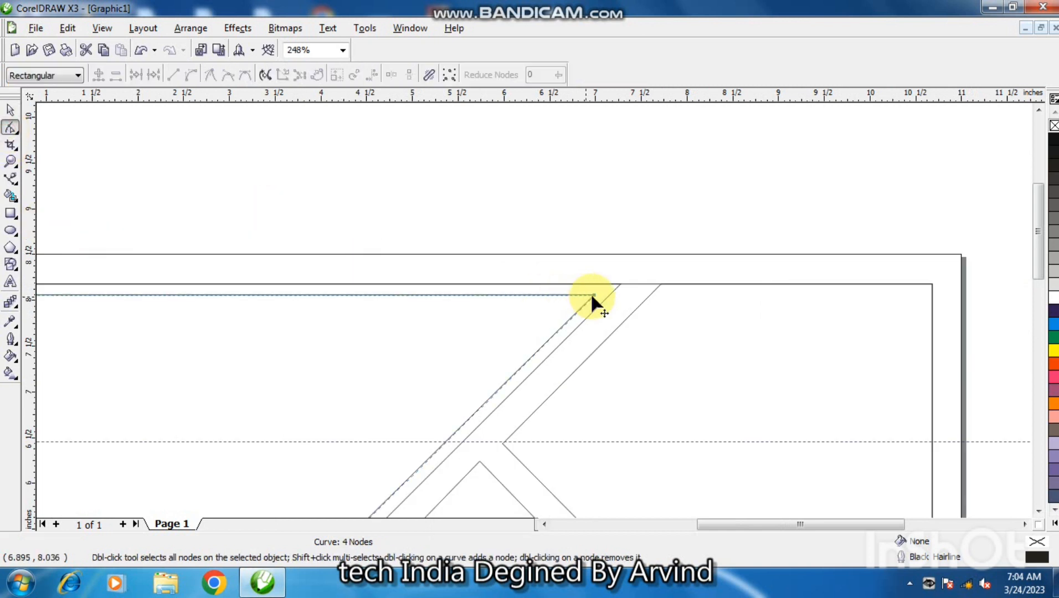
drag(592, 295, 591, 297)
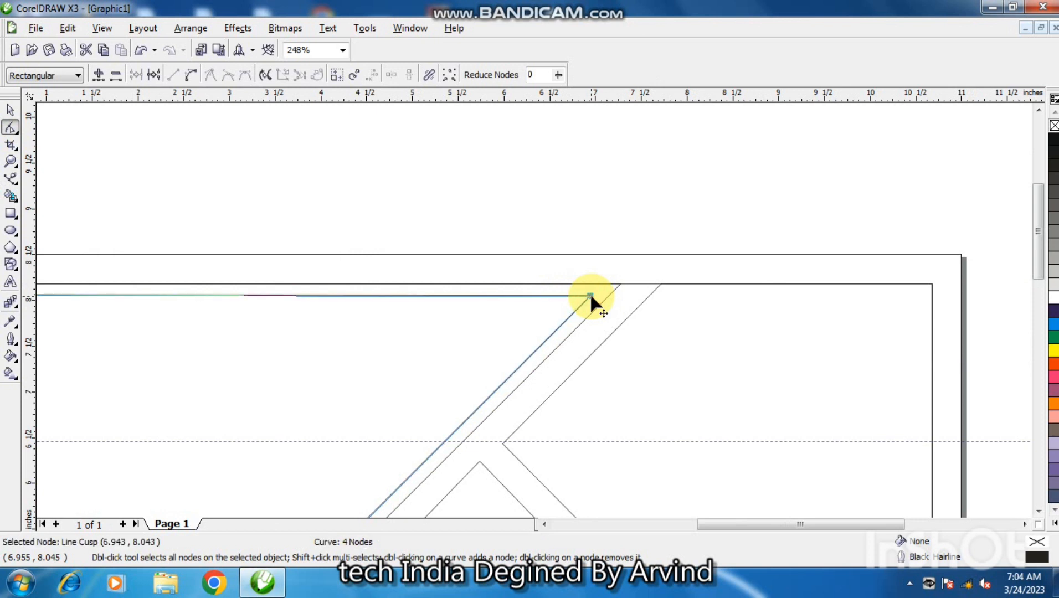
key(F3)
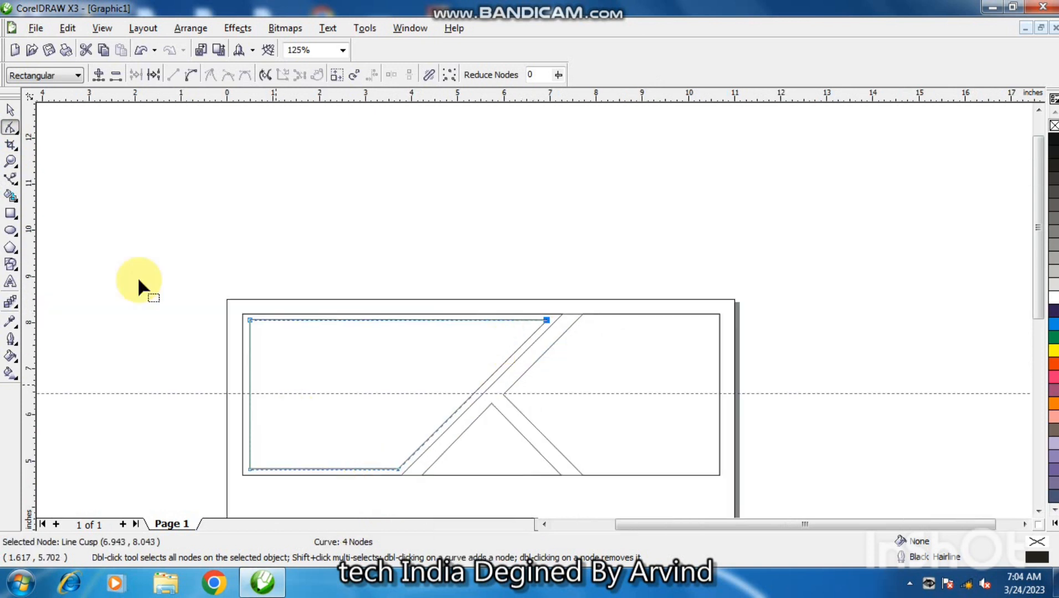
click(9, 111)
double_click(130, 170)
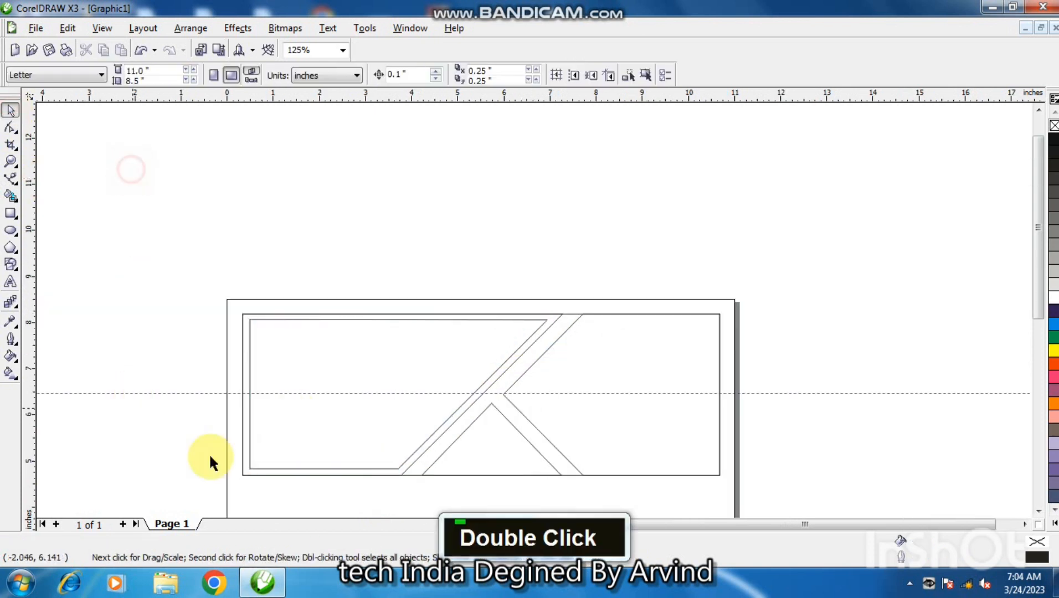
- Move the bottom-right node of the inner left shape slightly up and left to about (3.686, 4.824) inches
click(398, 468)
key(F2)
click(385, 452)
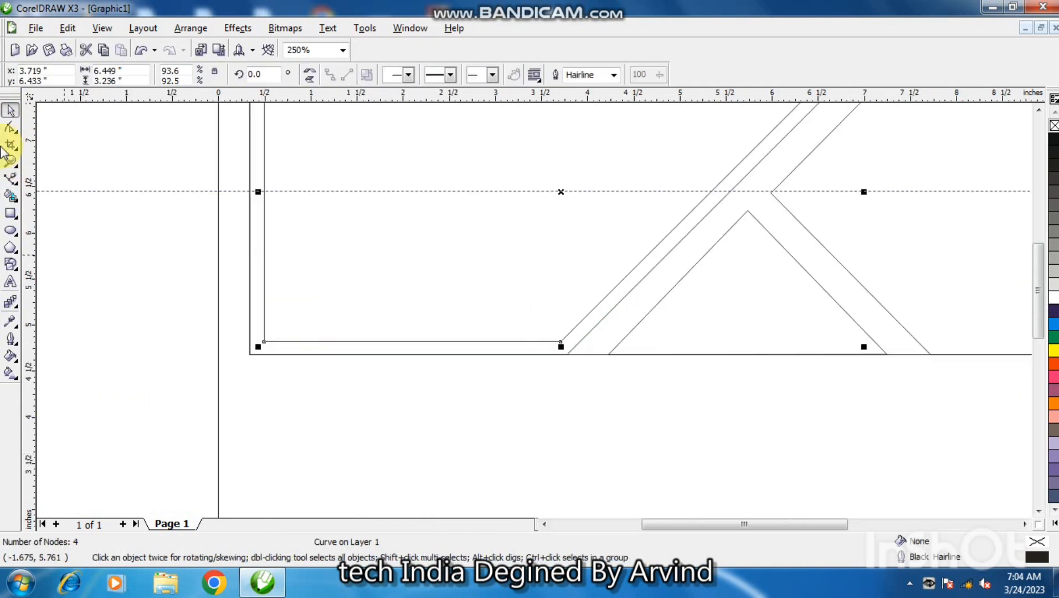
click(10, 127)
drag(560, 341, 557, 339)
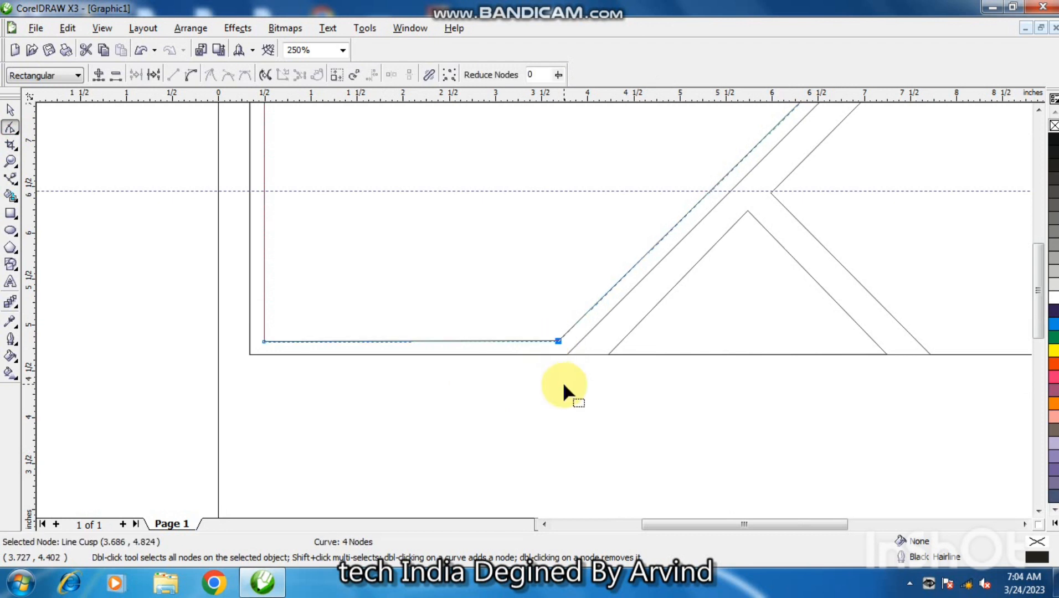
click(563, 382)
key(F3)
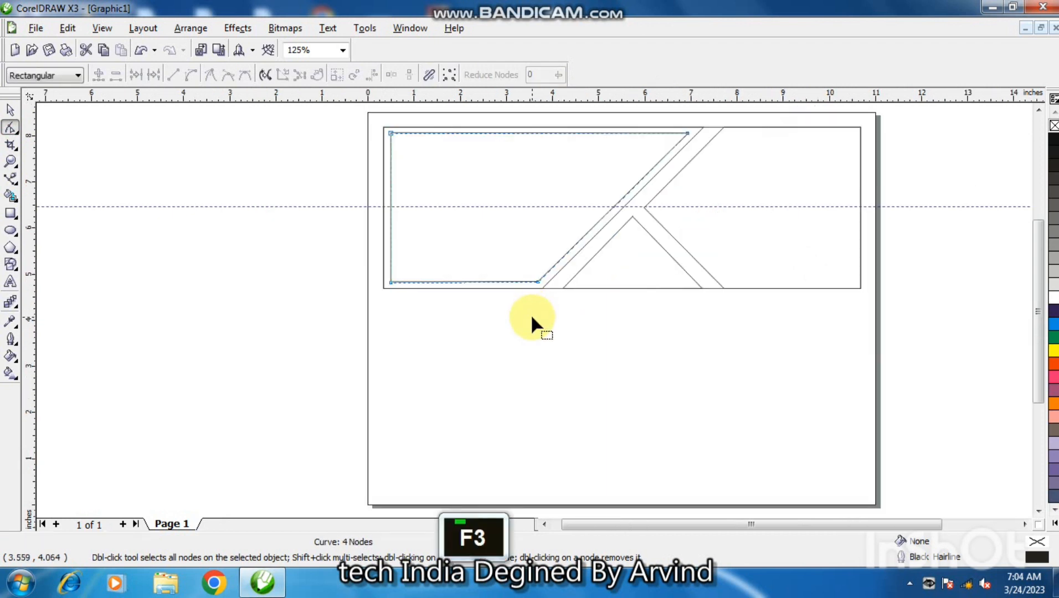
- Duplicate the triangle in place, shrink the copy about its centre to 82.9% and nudge it down 0.1 inches
click(608, 240)
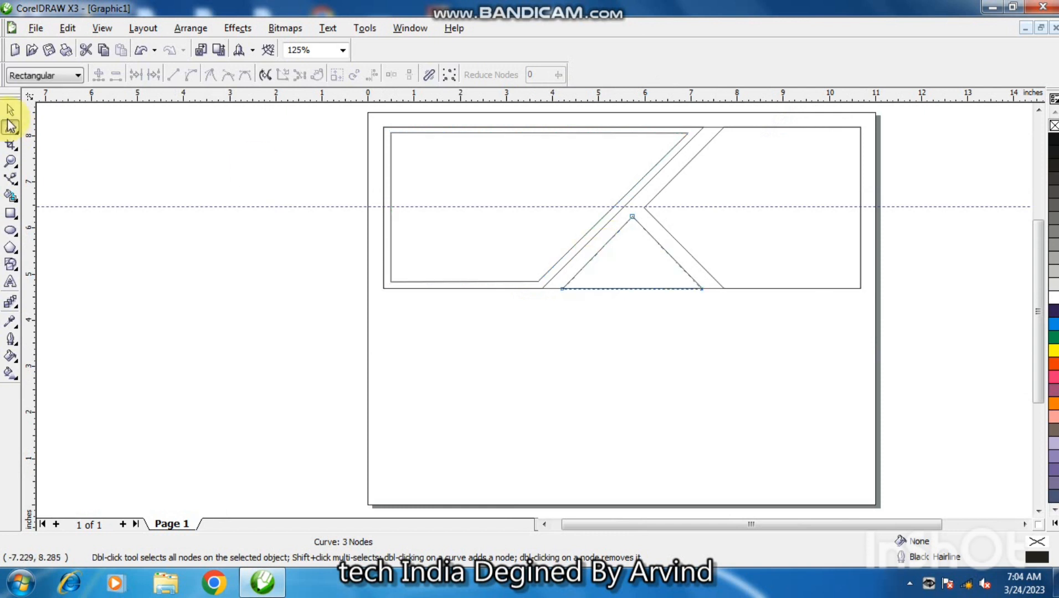
click(10, 110)
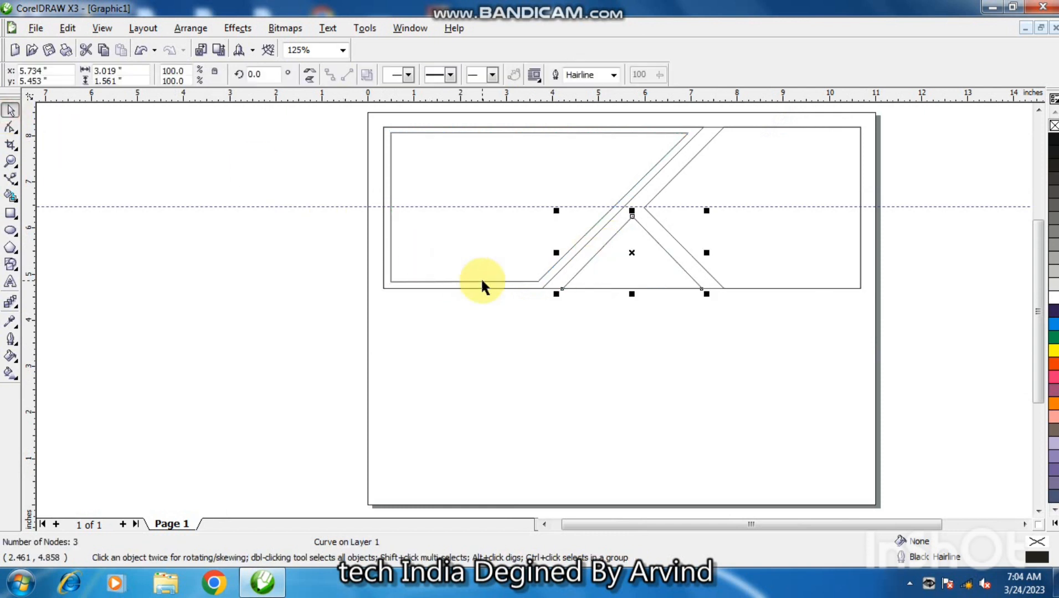
key(KP_Add)
drag(707, 298, 695, 293)
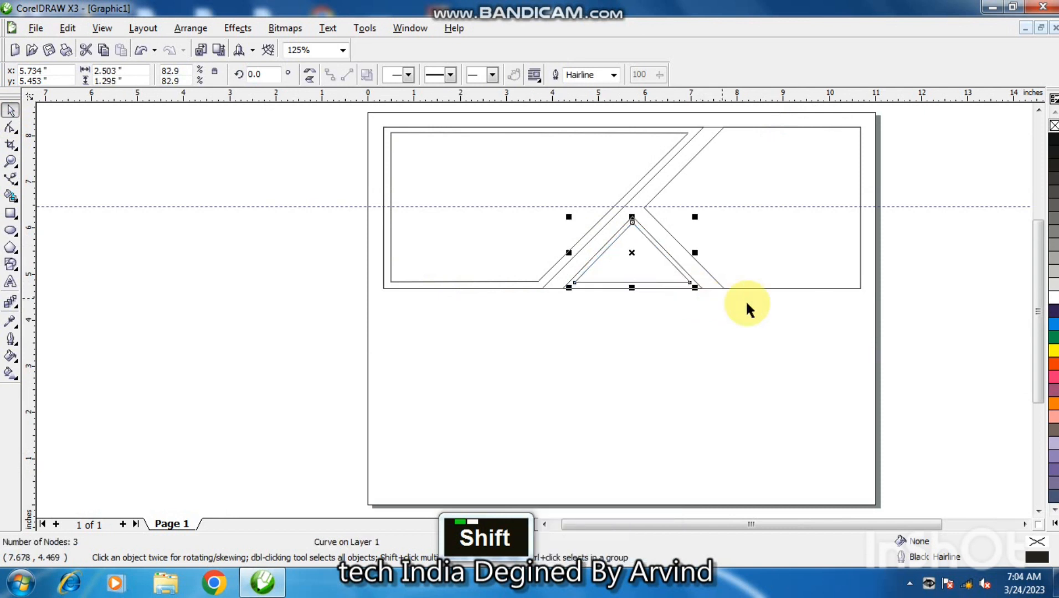
key(Down)
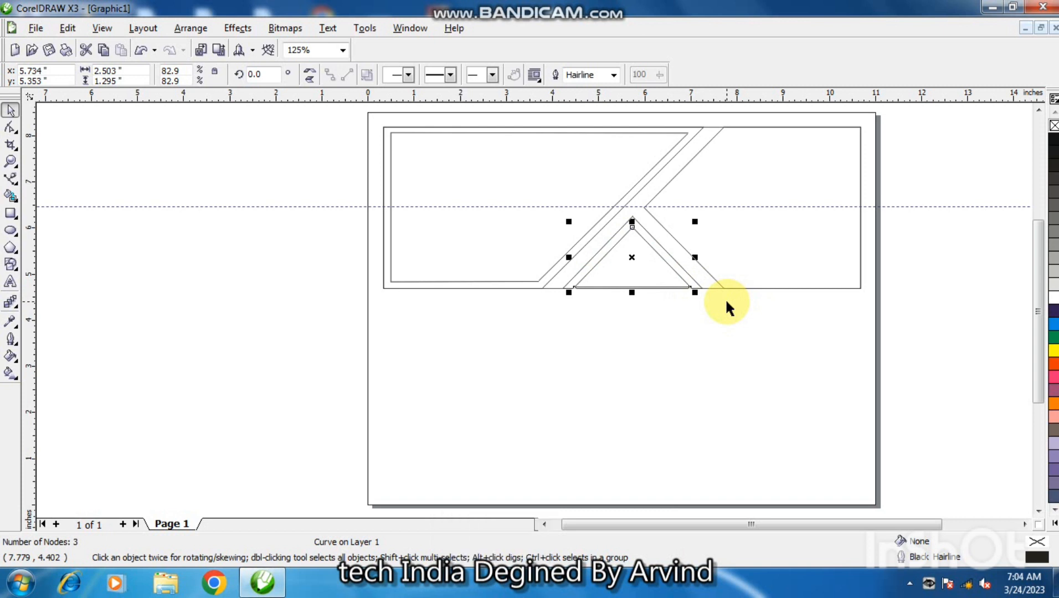
- Stretch the inner triangle upward to a height of about 1.334 inches and move its base onto the outer triangle's base
key(F2)
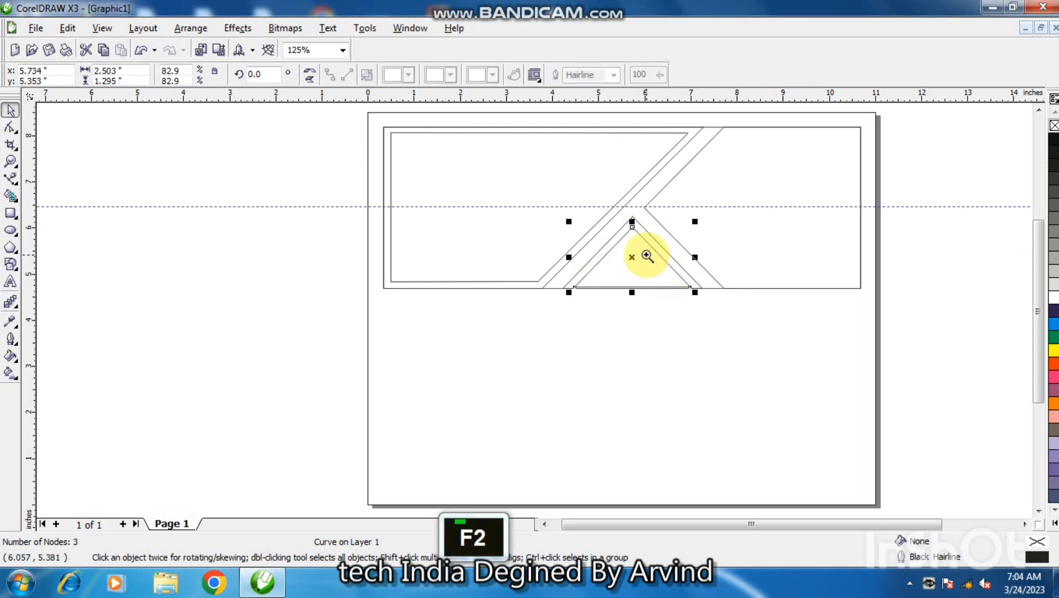
click(645, 253)
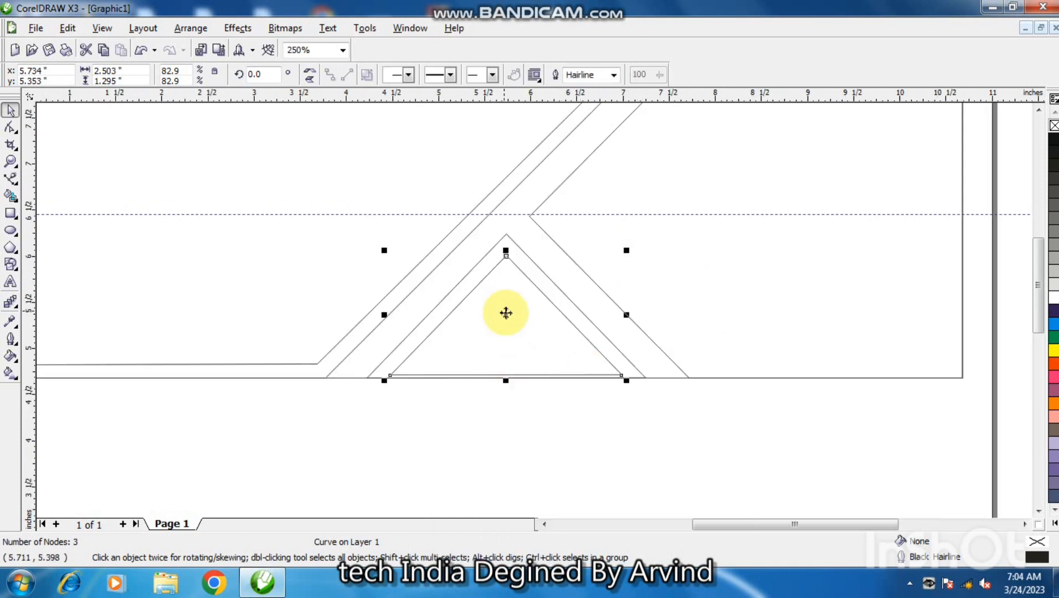
drag(506, 315, 507, 316)
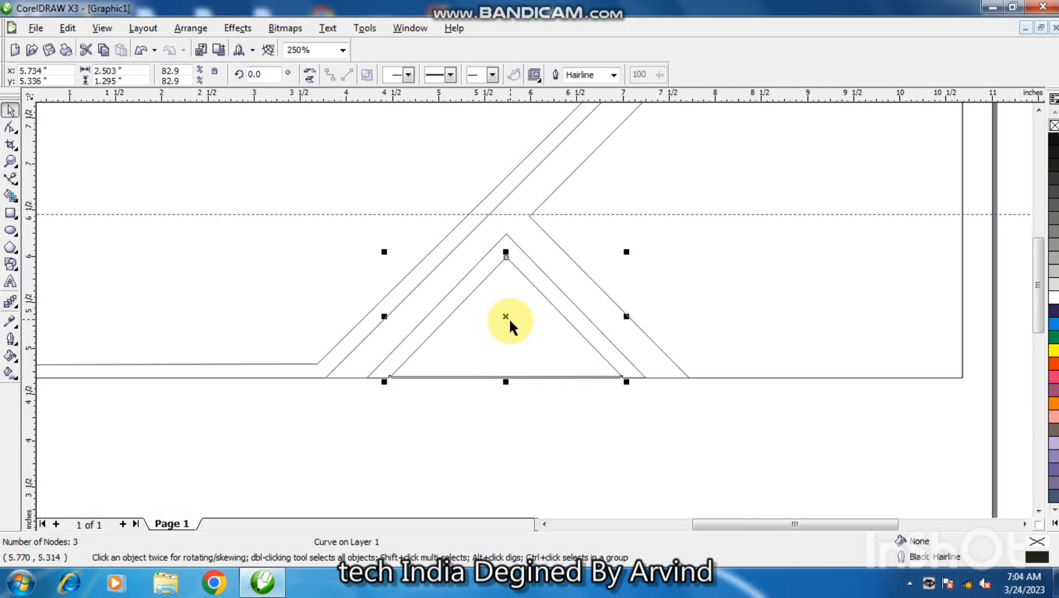
drag(505, 253, 506, 249)
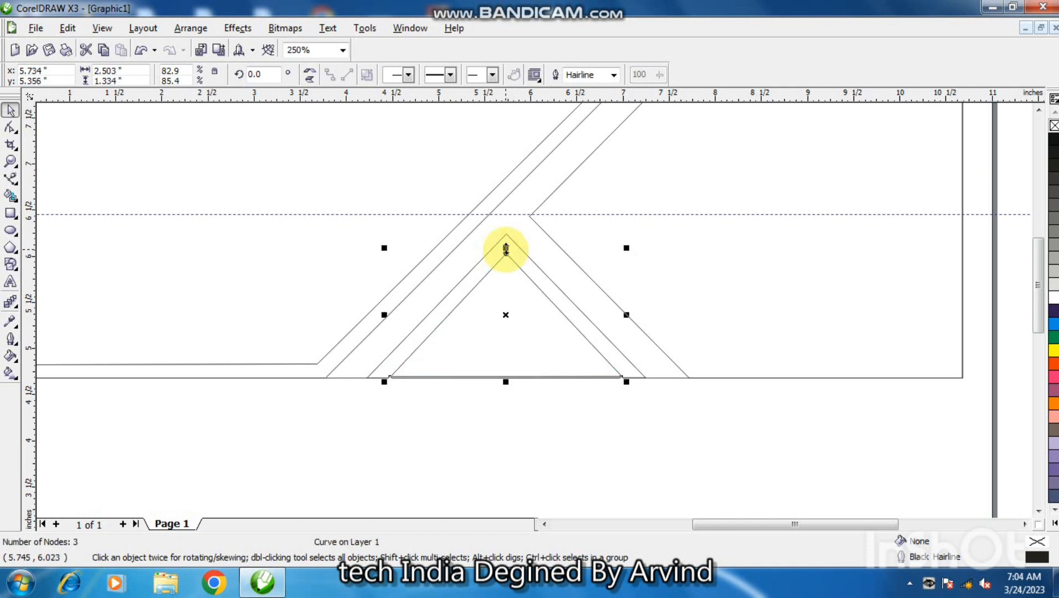
key(F2)
click(508, 285)
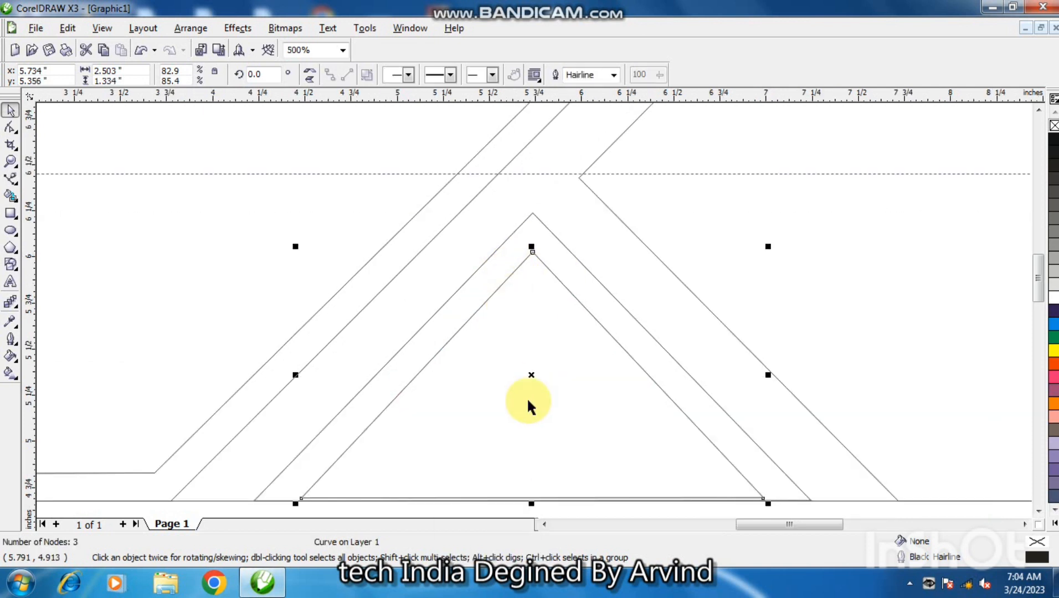
mouse_move(532, 373)
mouse_down()
mouse_move(536, 395)
mouse_move(534, 374)
mouse_up()
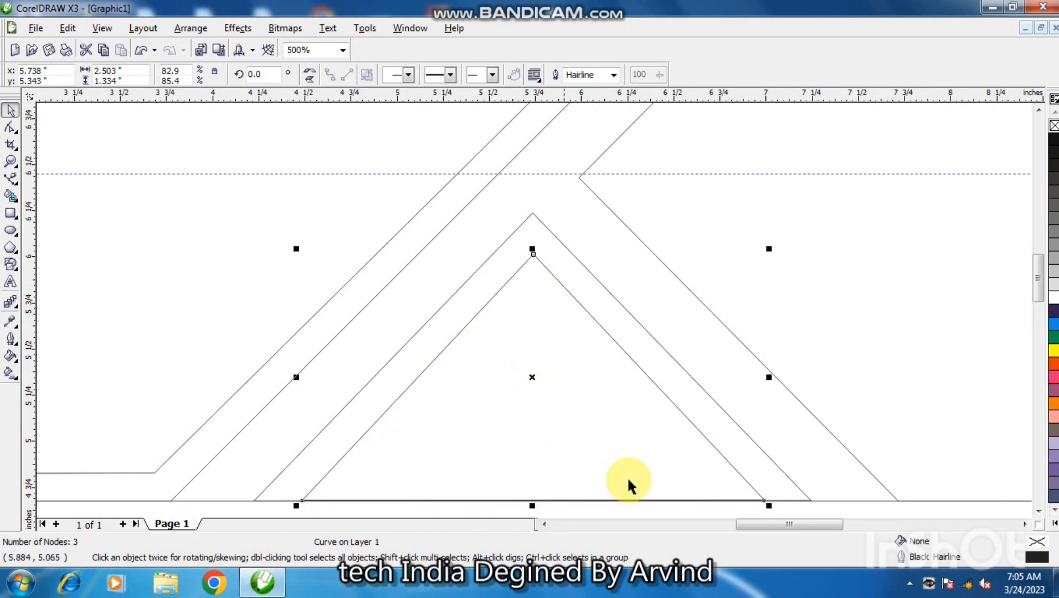
click(660, 514)
key(F3)
key(F3)
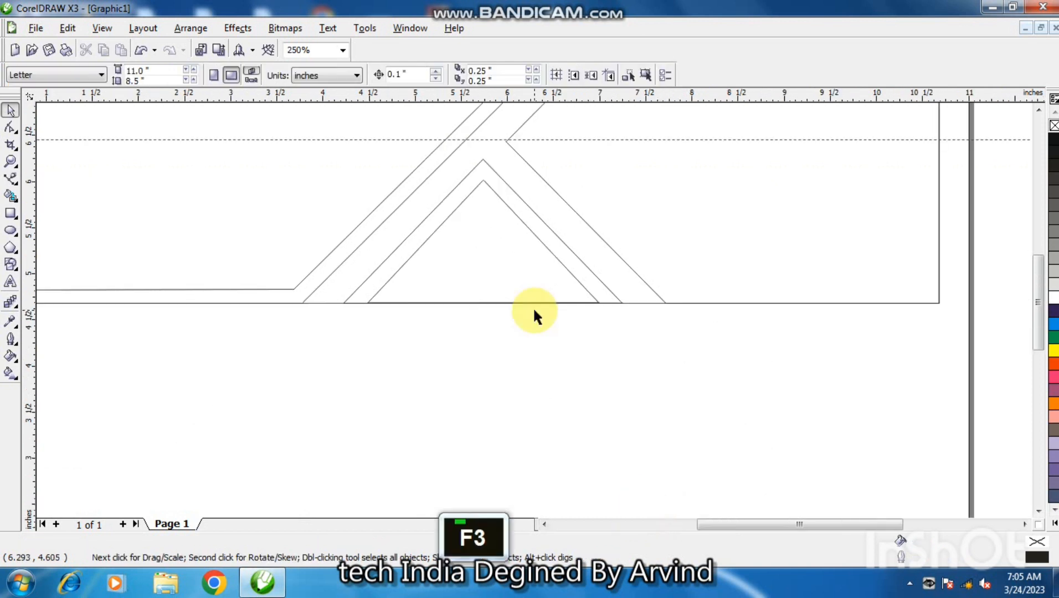
- Duplicate the right arrow-shaped panel and shrink the copy about its centre to 91.5%, extending its right side to a width of 4.33 inches
click(541, 287)
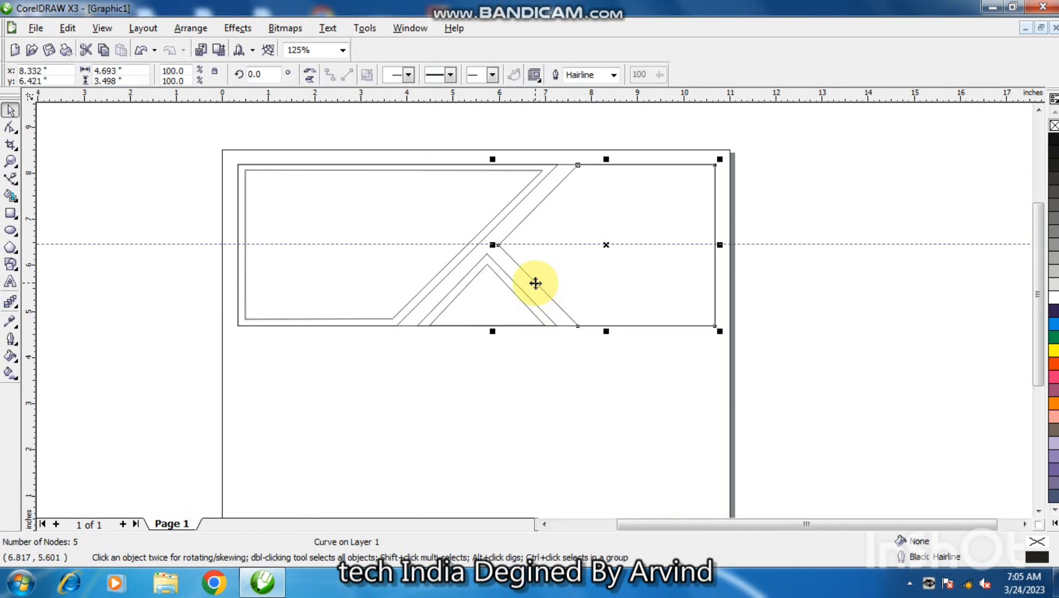
key(plus)
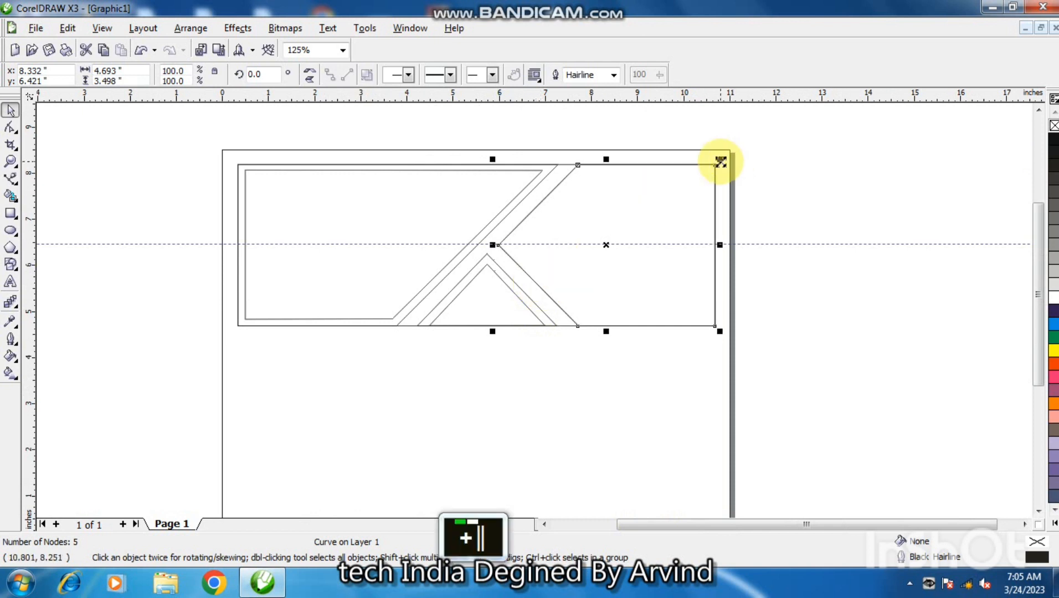
drag(719, 159, 711, 167)
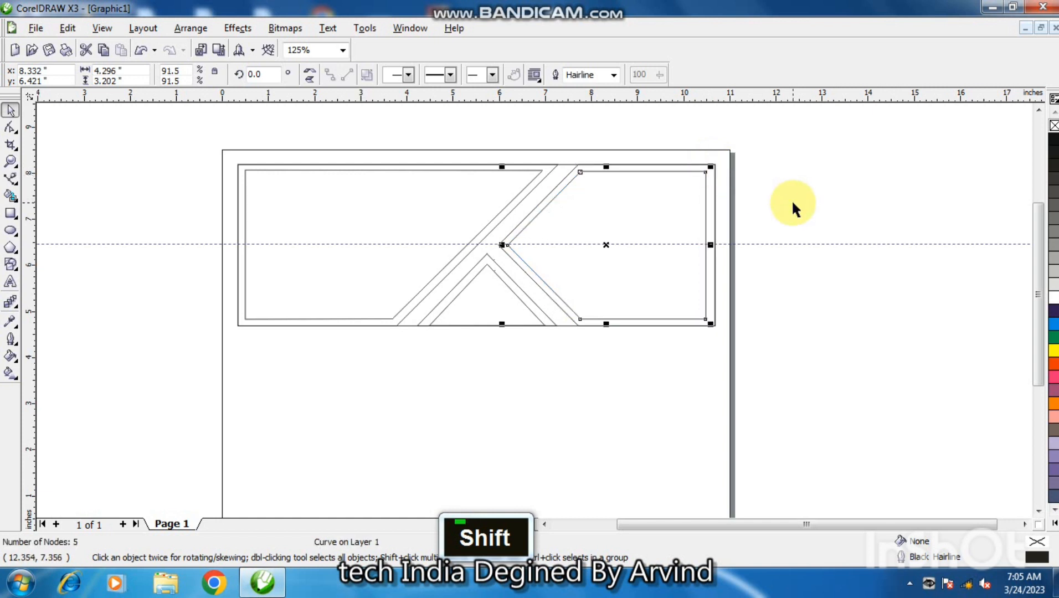
drag(711, 245, 712, 245)
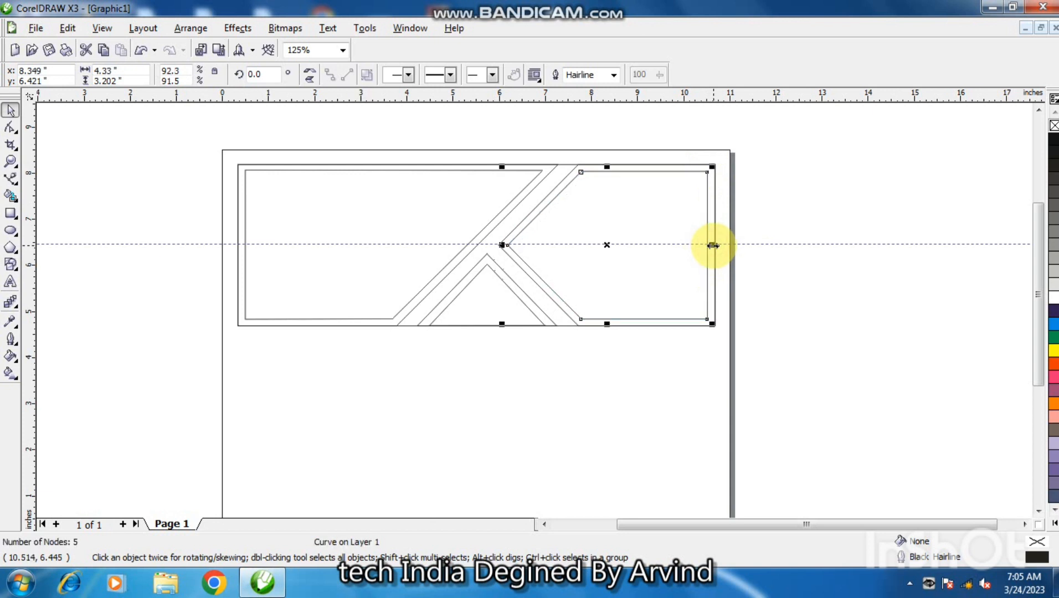
click(791, 301)
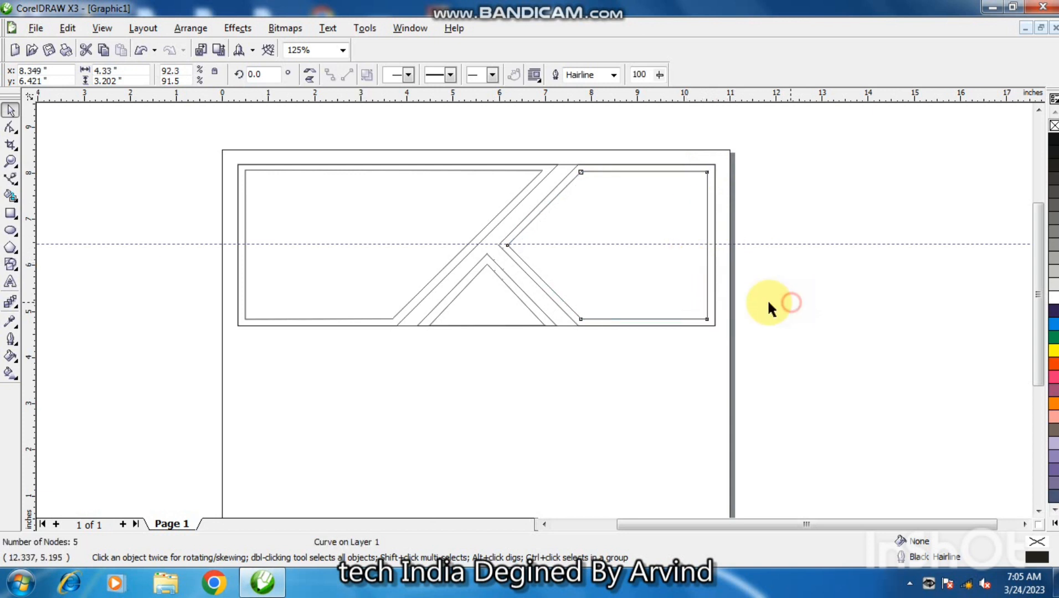
- Move the inner arrow shape's tip node to about (6.235, 6.424) inches and pull its upper and lower left corner nodes slightly inward
click(510, 249)
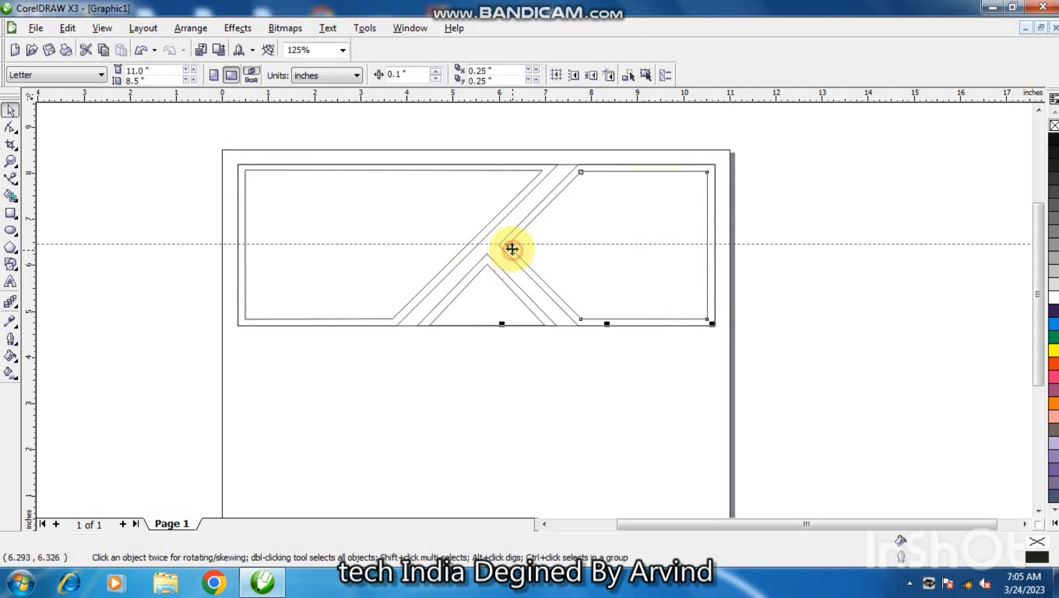
click(16, 134)
drag(508, 243, 511, 247)
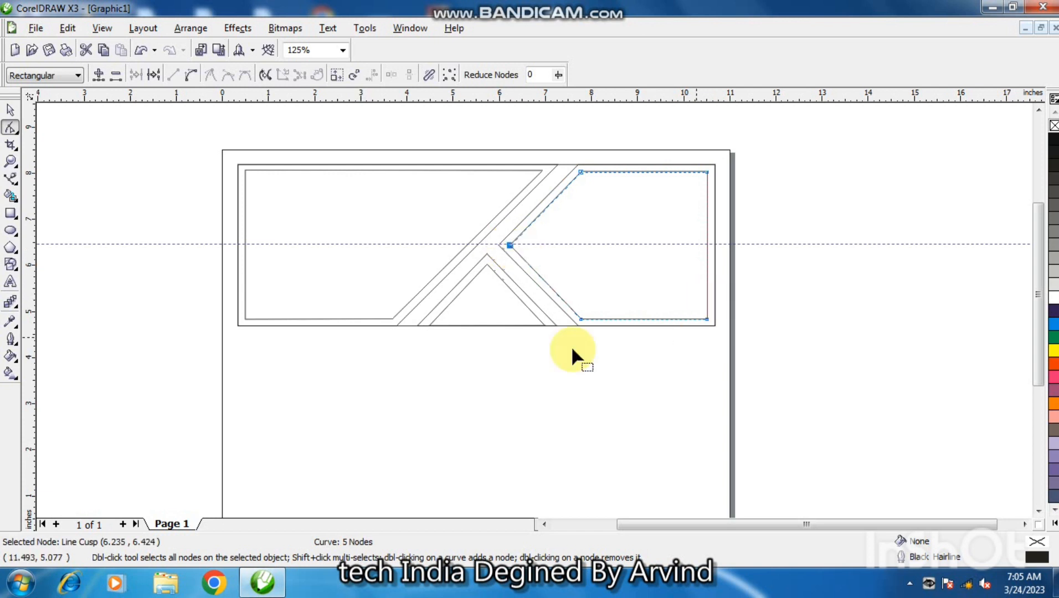
drag(580, 318, 580, 319)
drag(581, 171, 581, 172)
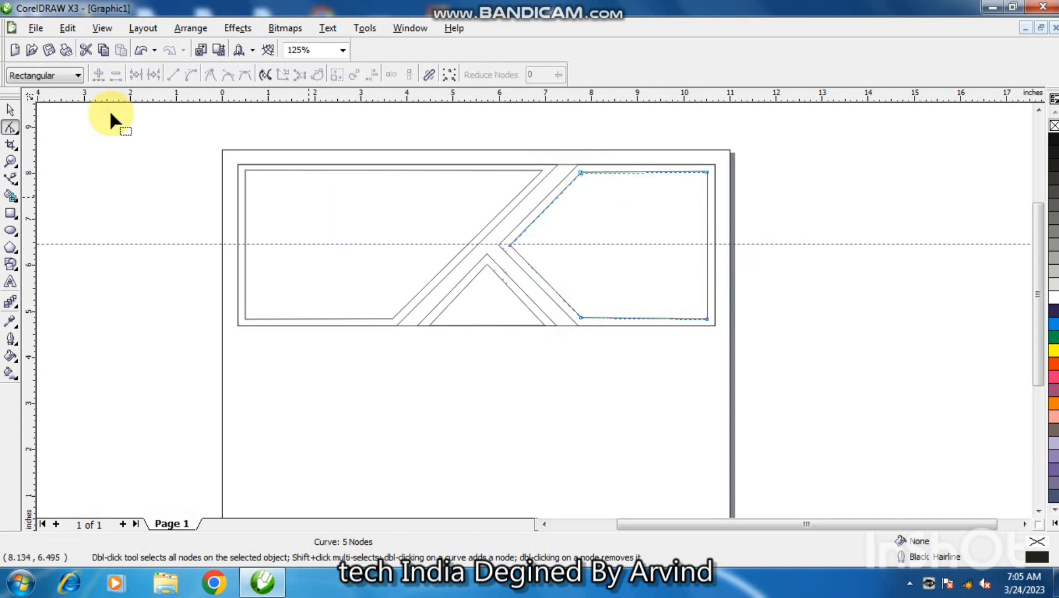
click(10, 109)
click(844, 277)
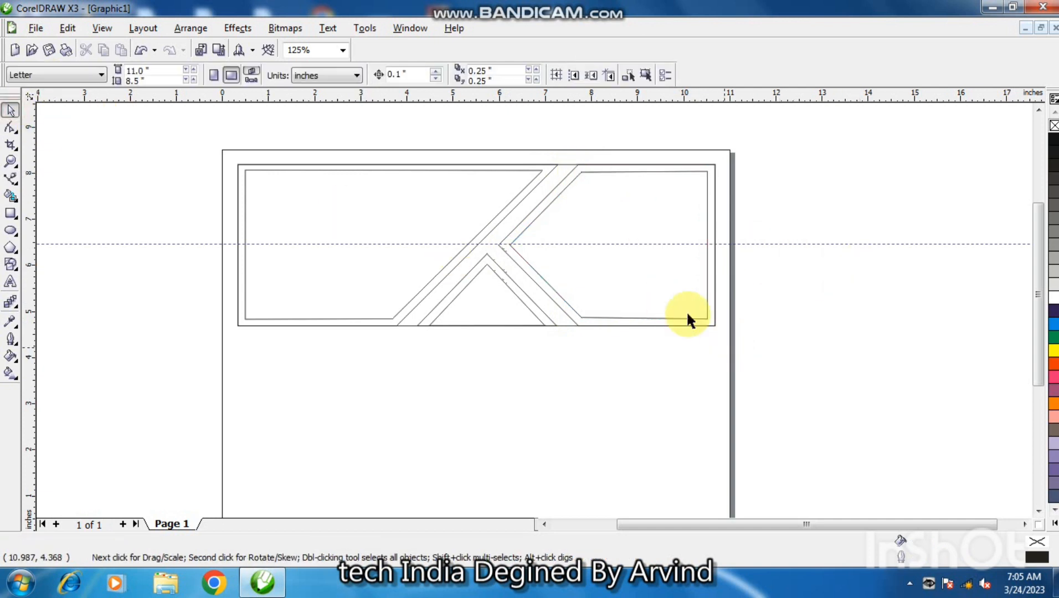
- Give the inner arrow shape a nearly horizontal linear fountain fill from blue at its tip to dark purple beyond its right side
click(598, 318)
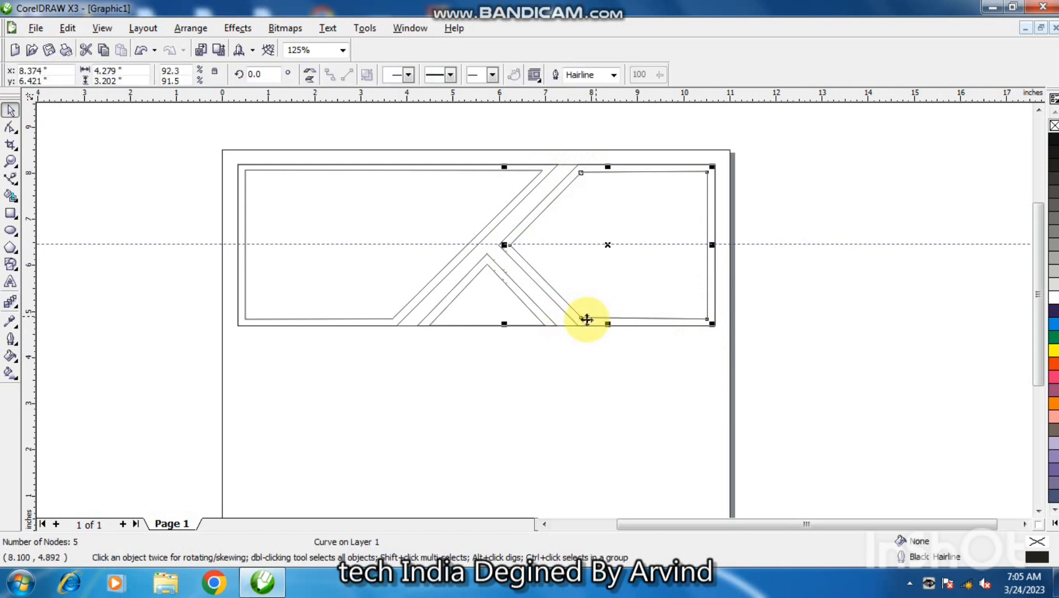
click(10, 372)
drag(493, 232, 767, 236)
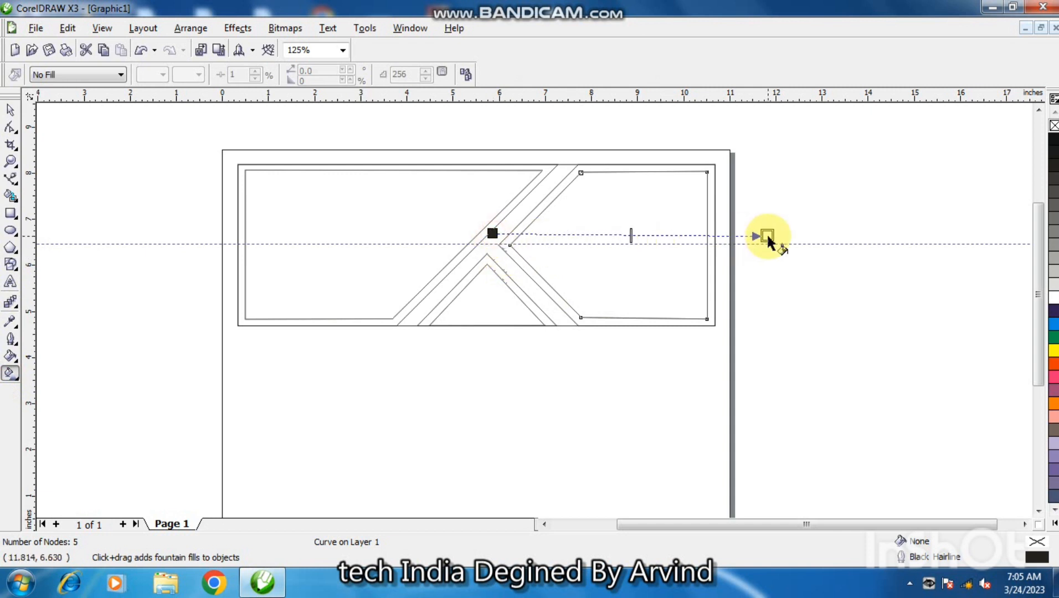
click(1054, 312)
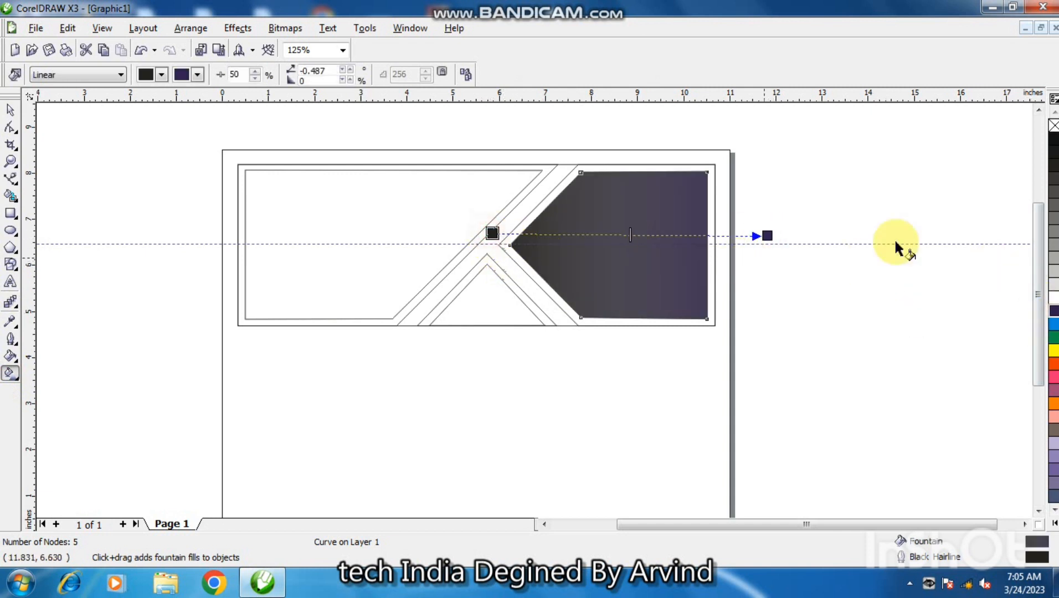
click(1054, 324)
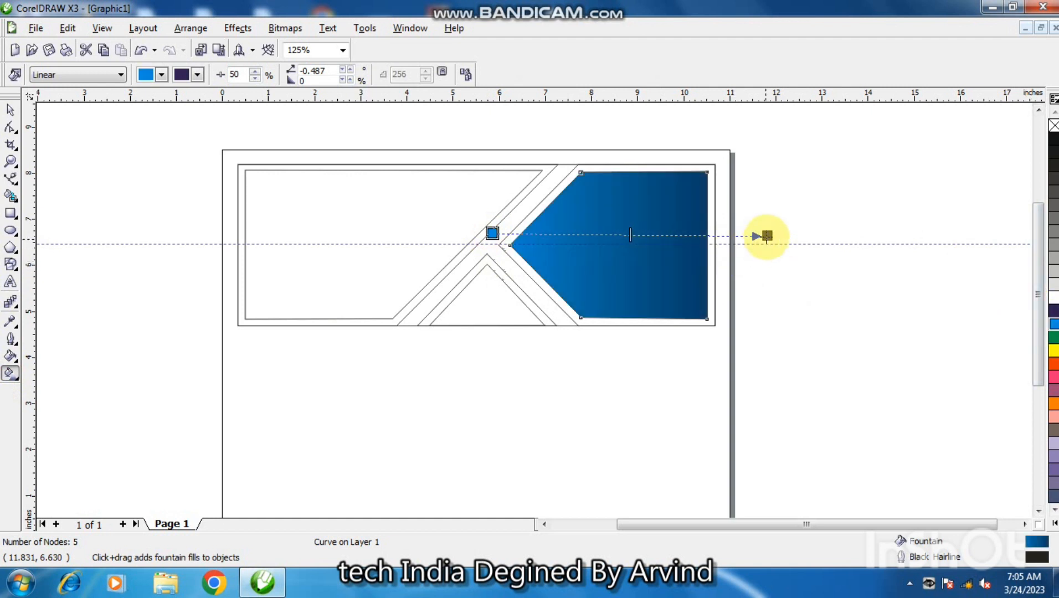
- Give the outer arrow panel a nearly horizontal linear fountain fill from dark purple at its tip to blue beyond its right side
click(548, 197)
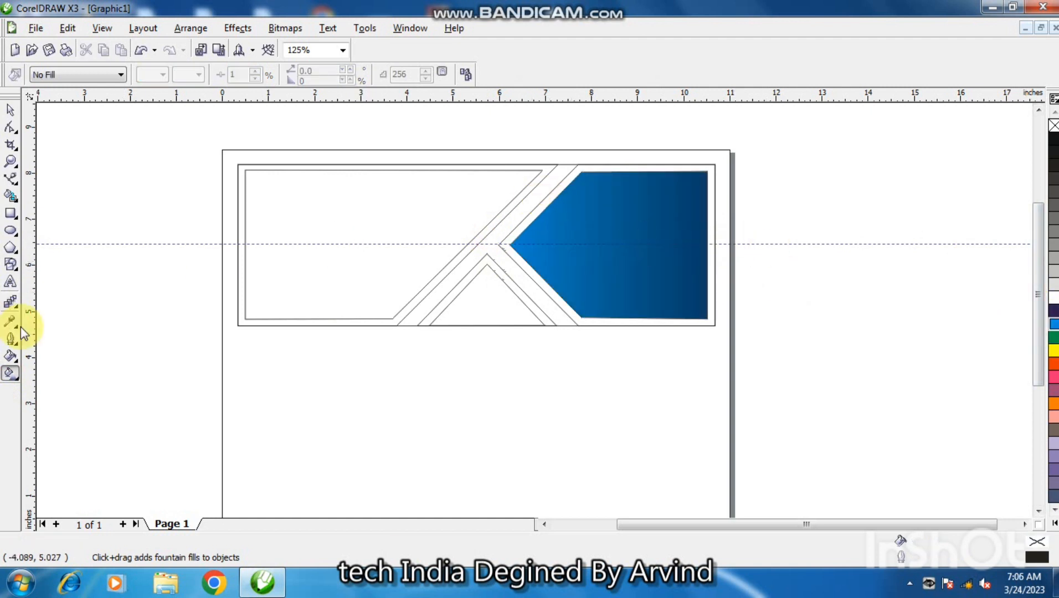
click(538, 201)
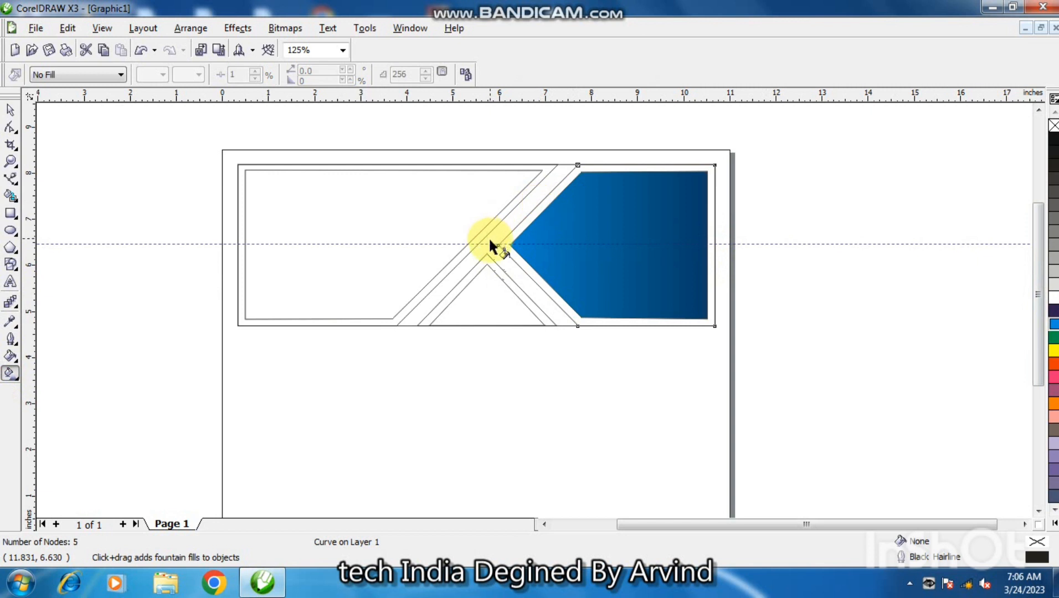
drag(490, 239, 770, 237)
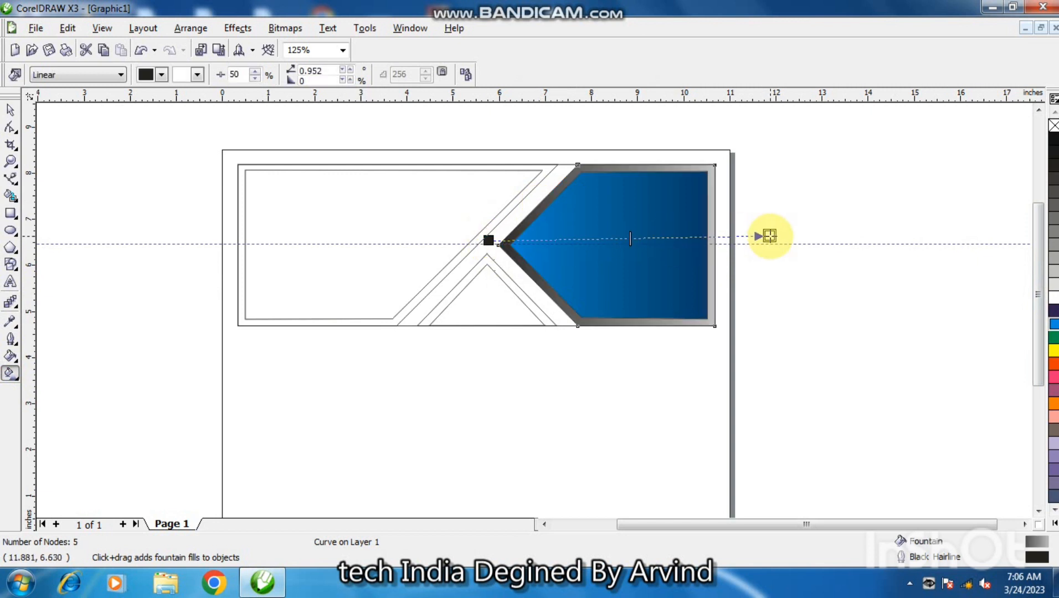
click(1054, 324)
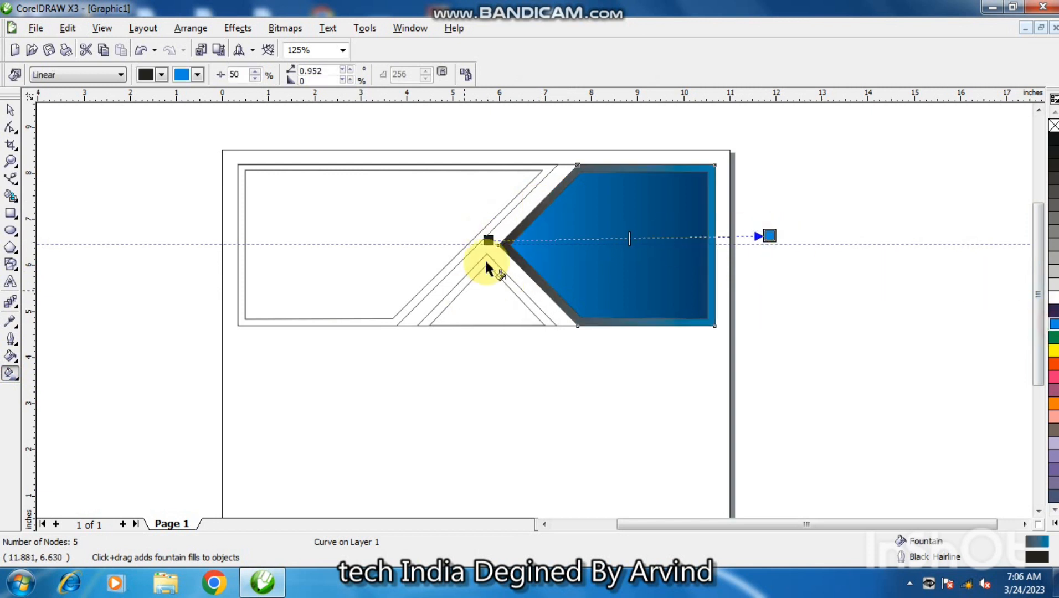
click(488, 240)
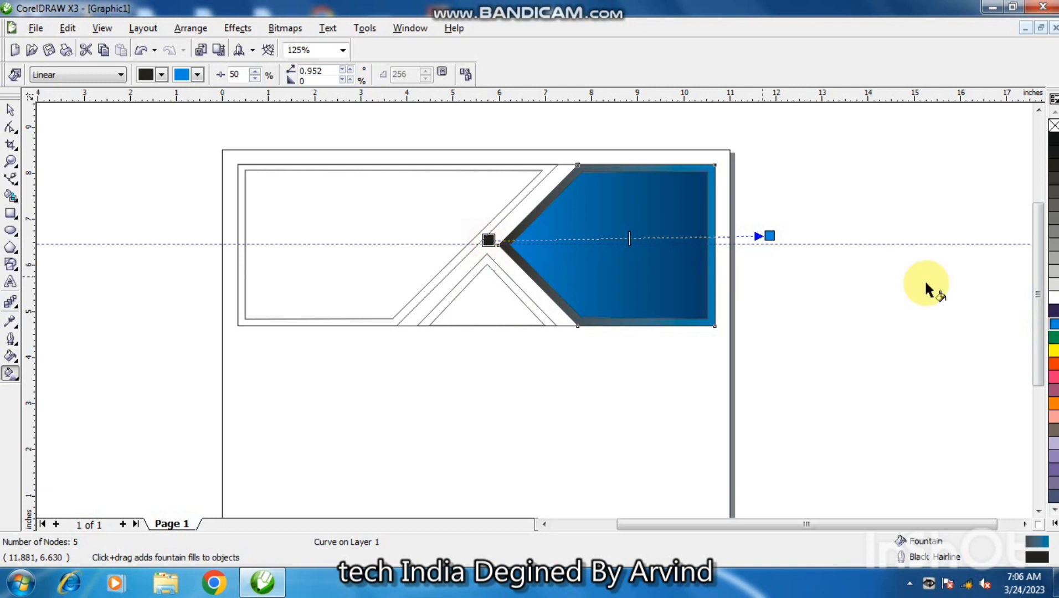
click(1054, 312)
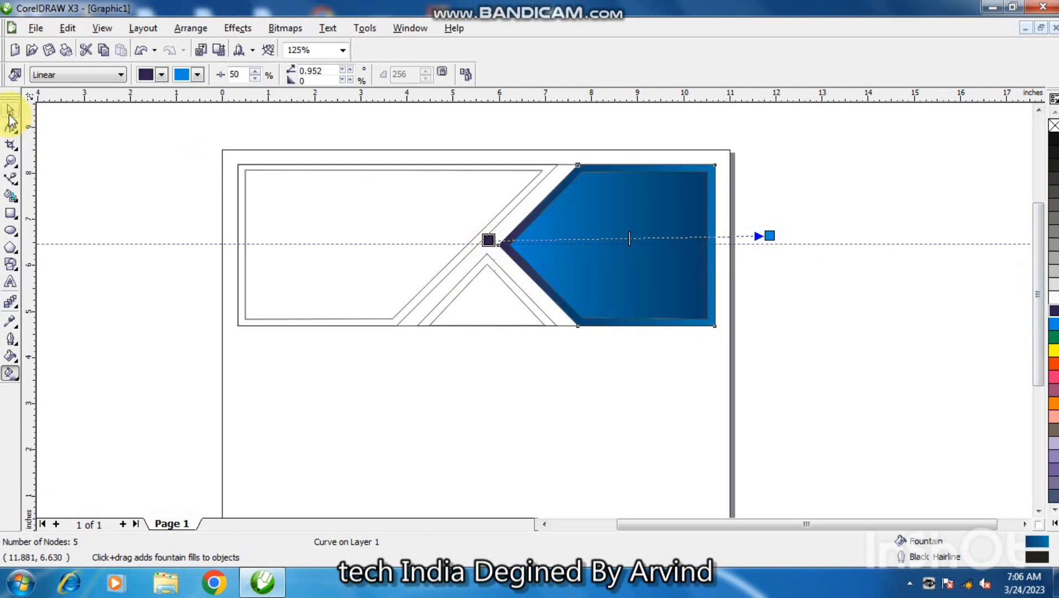
click(10, 112)
double_click(78, 277)
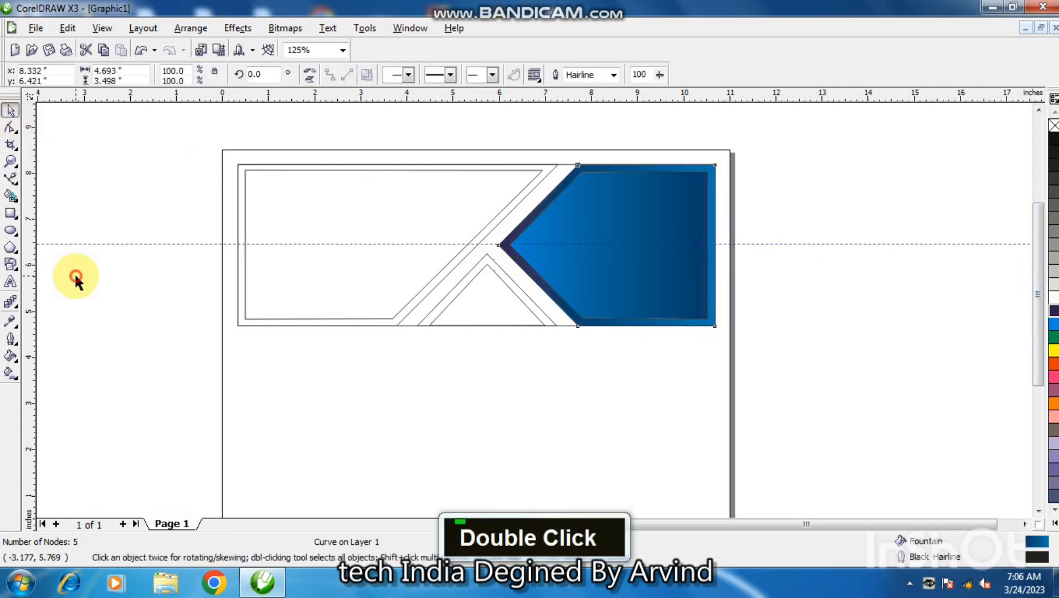
- Give the inner triangle a vertical linear fountain fill from yellow at its base to orange-red at its apex, shifting the midpoint slightly toward the base
click(502, 279)
click(11, 377)
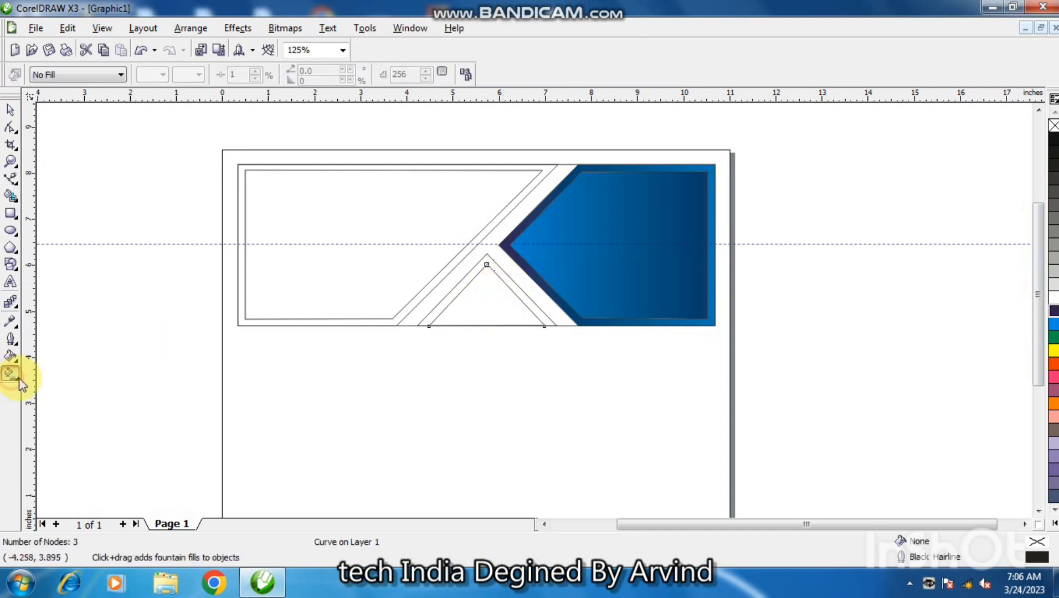
drag(495, 339, 489, 255)
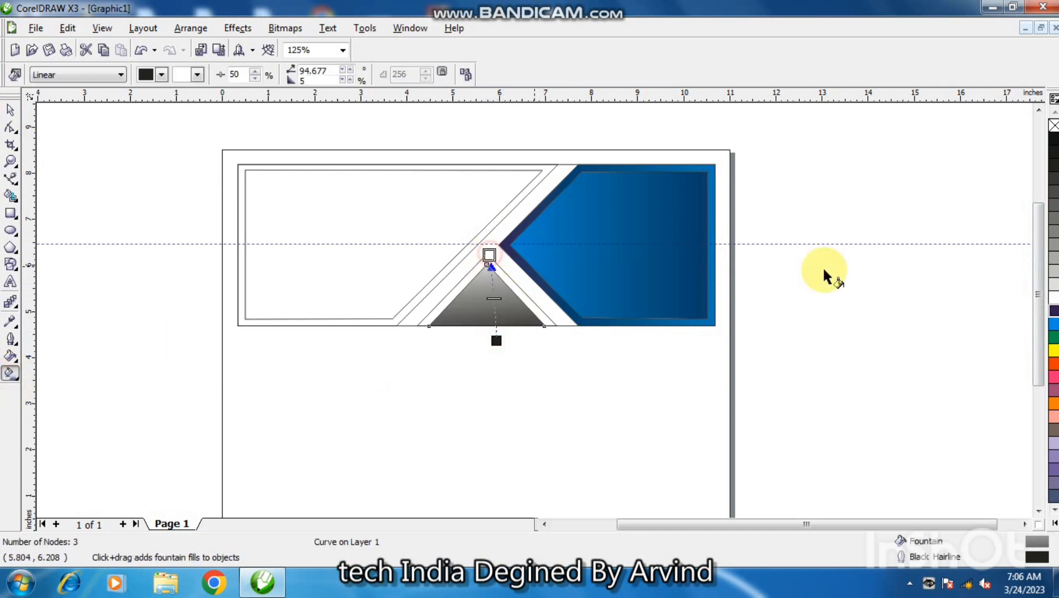
click(1055, 374)
click(1054, 365)
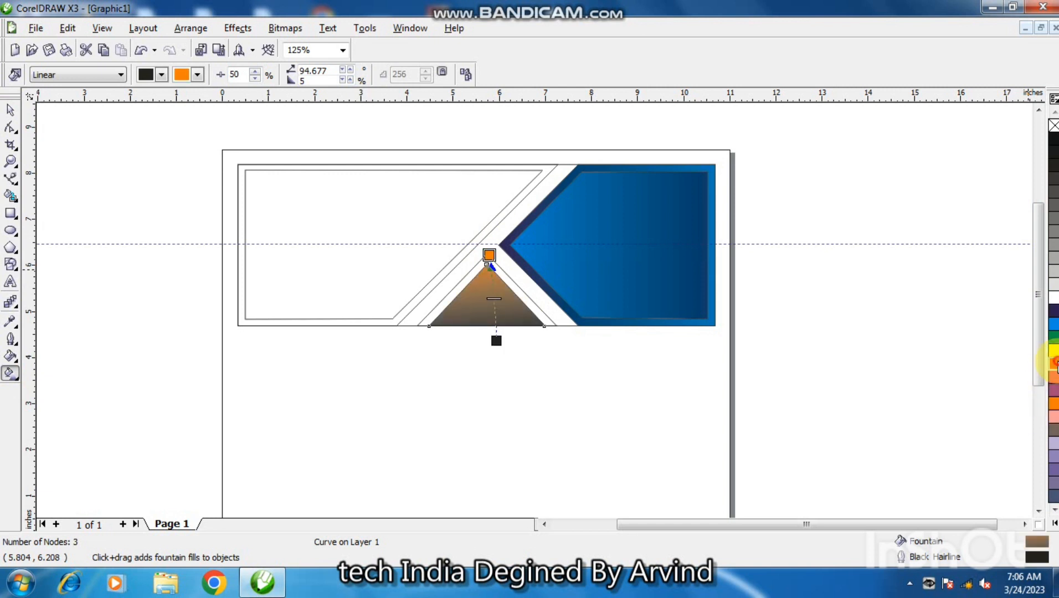
click(496, 341)
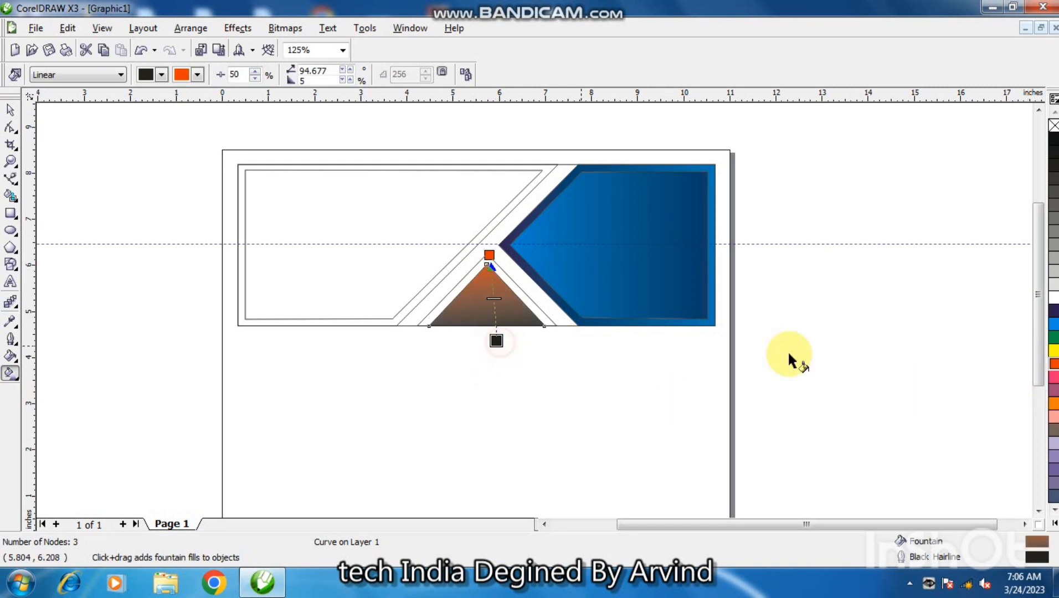
click(1055, 350)
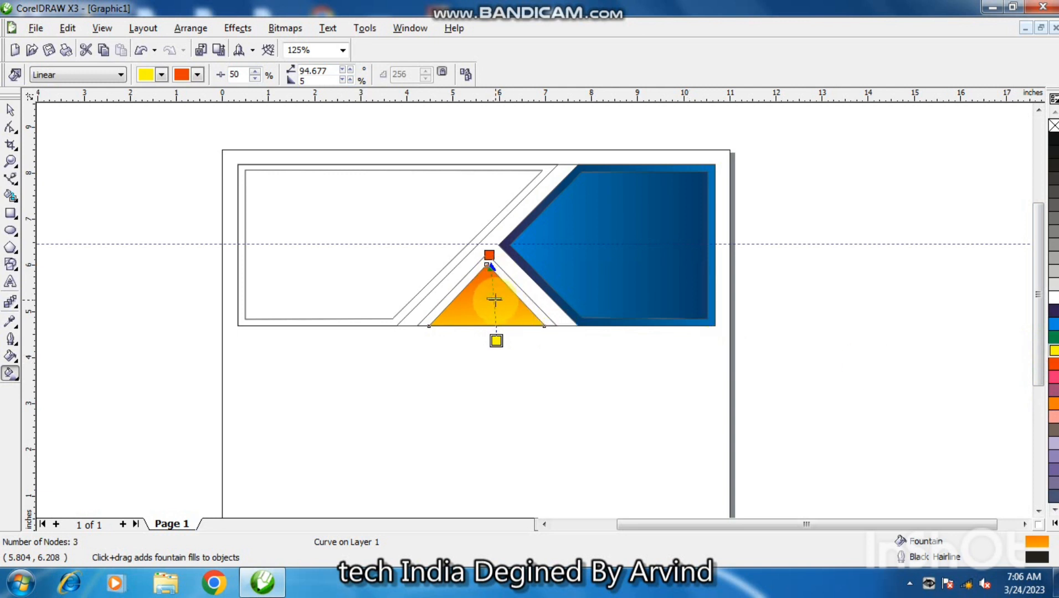
drag(495, 299, 494, 308)
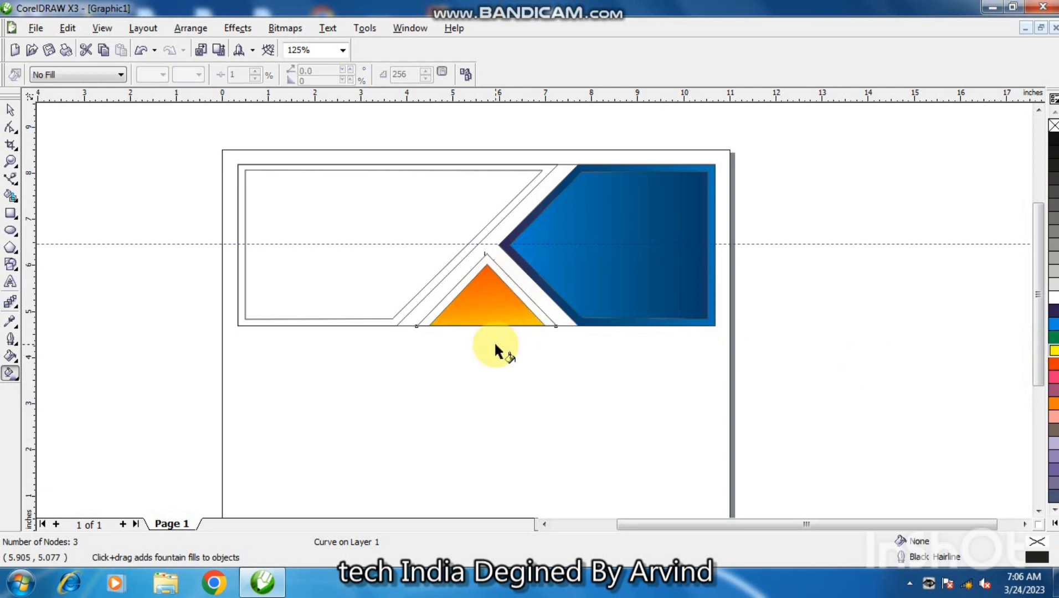
- Give the outer triangle a near-vertical linear fountain fill from orange-red below its base to yellow above its apex
drag(494, 340, 487, 232)
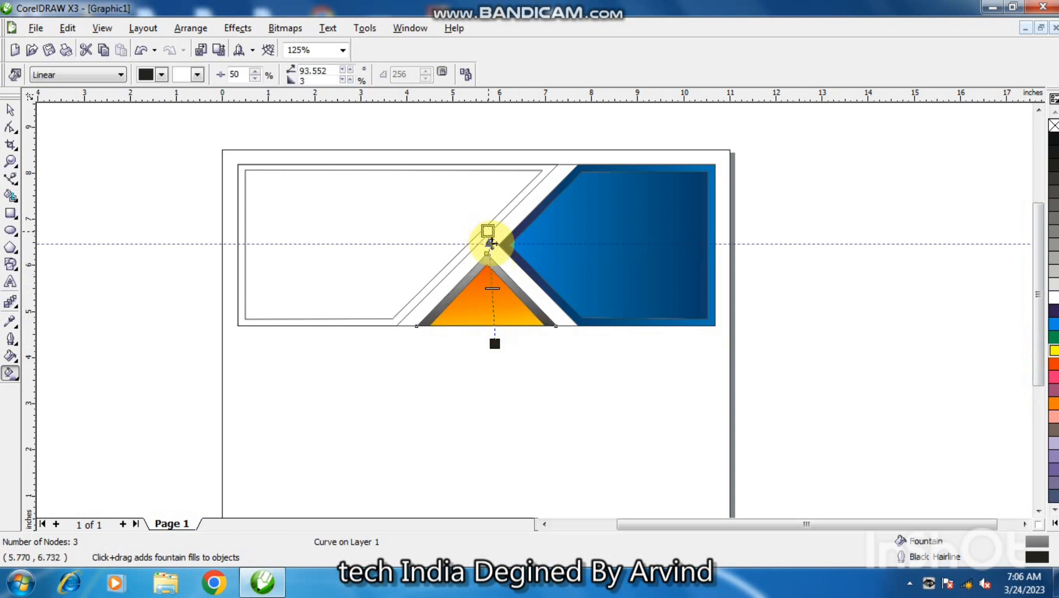
drag(496, 342, 491, 340)
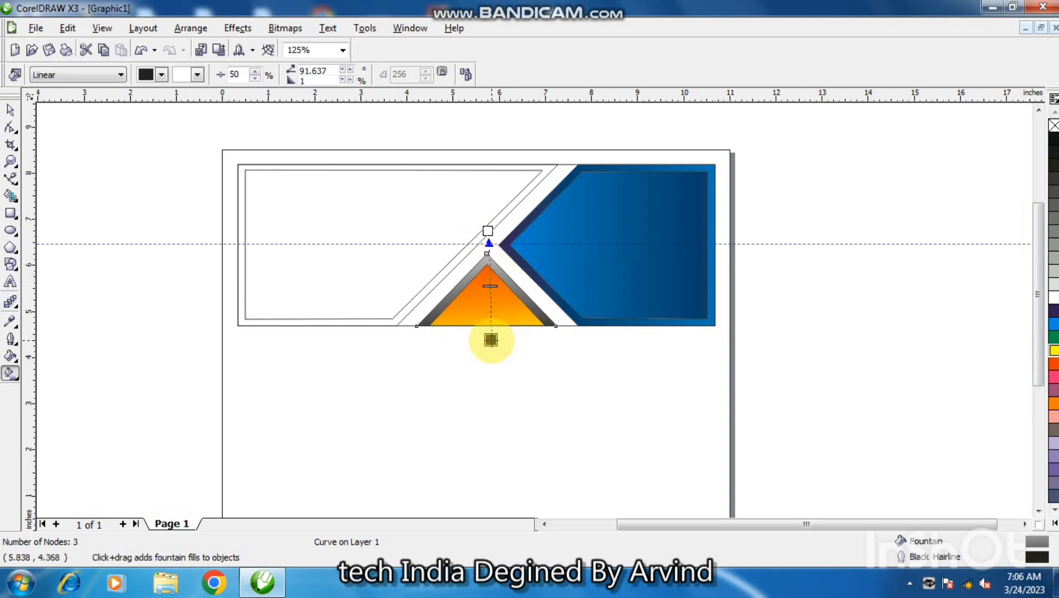
drag(1054, 363, 507, 307)
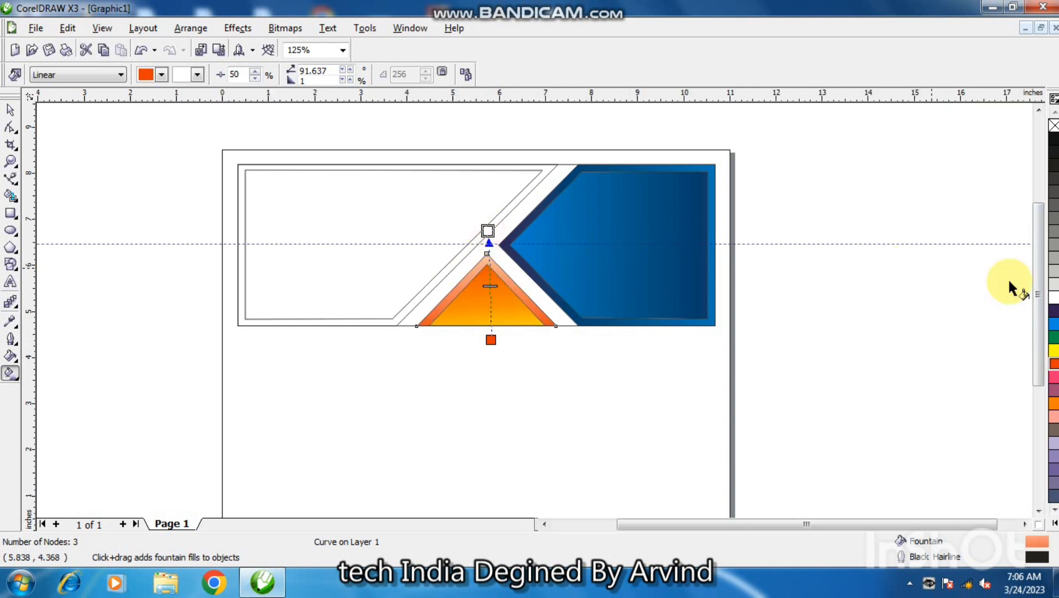
click(1054, 349)
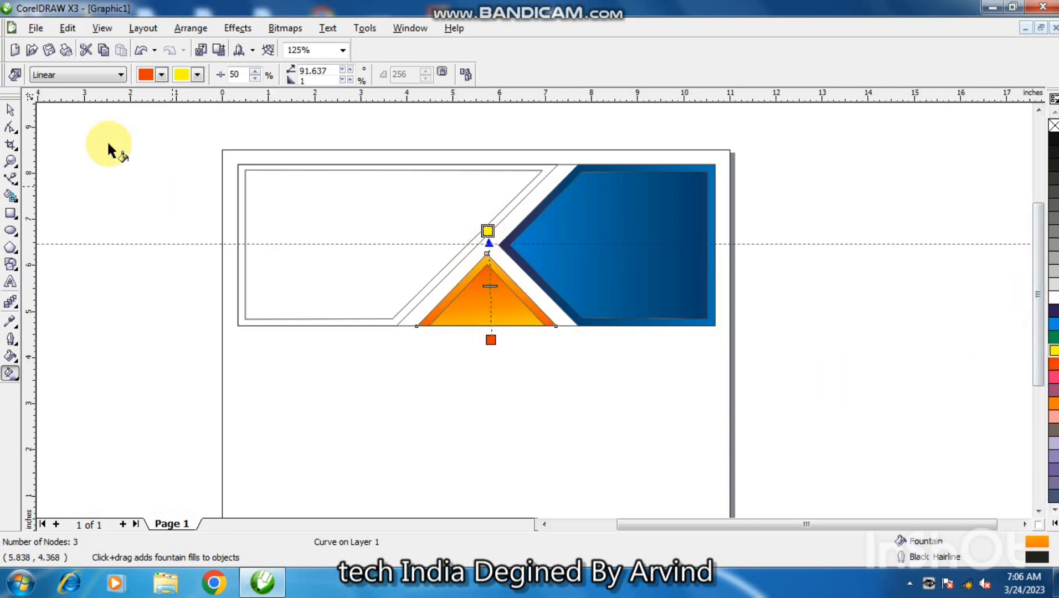
click(11, 114)
click(468, 358)
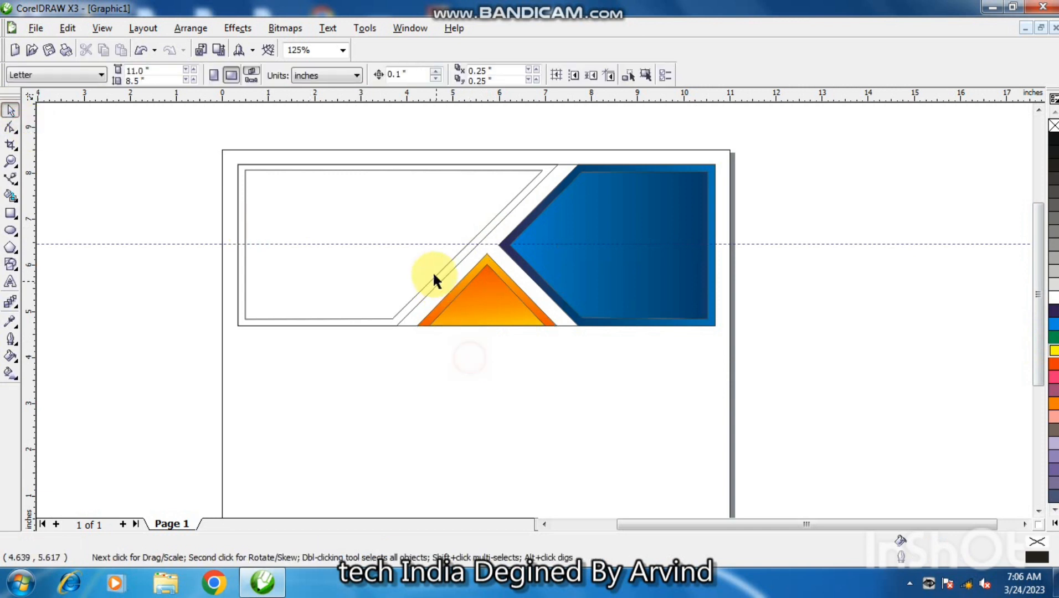
- Fill the inner left panel white and give the outer left panel a linear fountain fill from yellow beyond its left edge to orange-red at its right
click(435, 277)
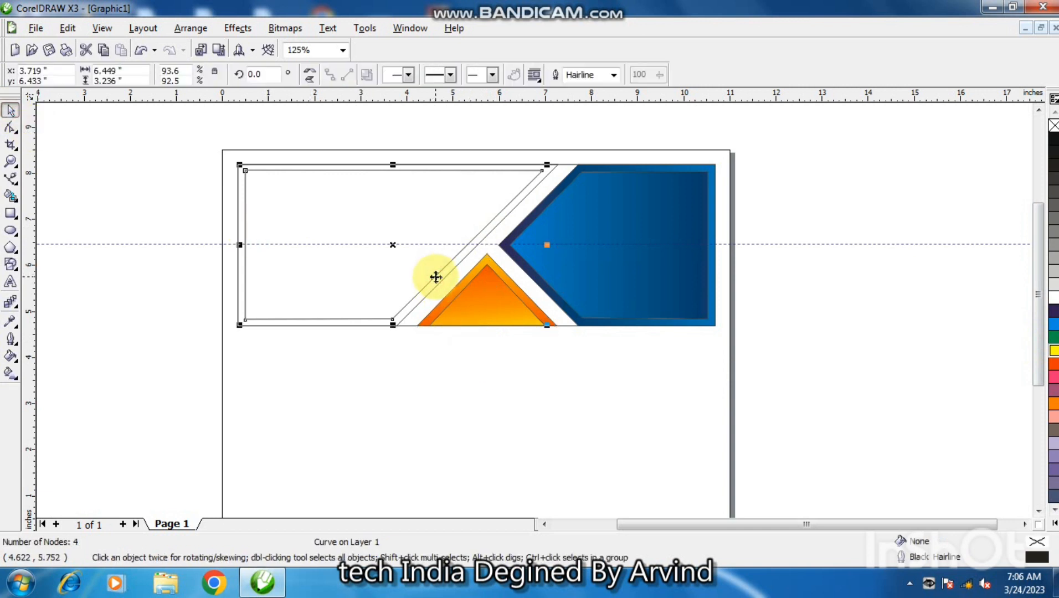
click(494, 228)
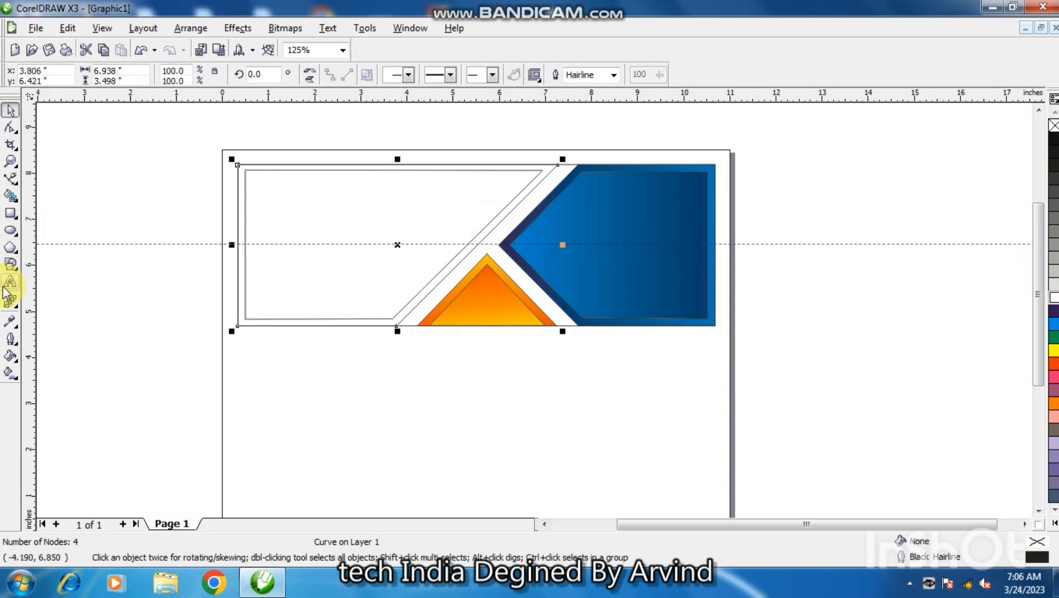
click(9, 369)
drag(221, 245, 524, 237)
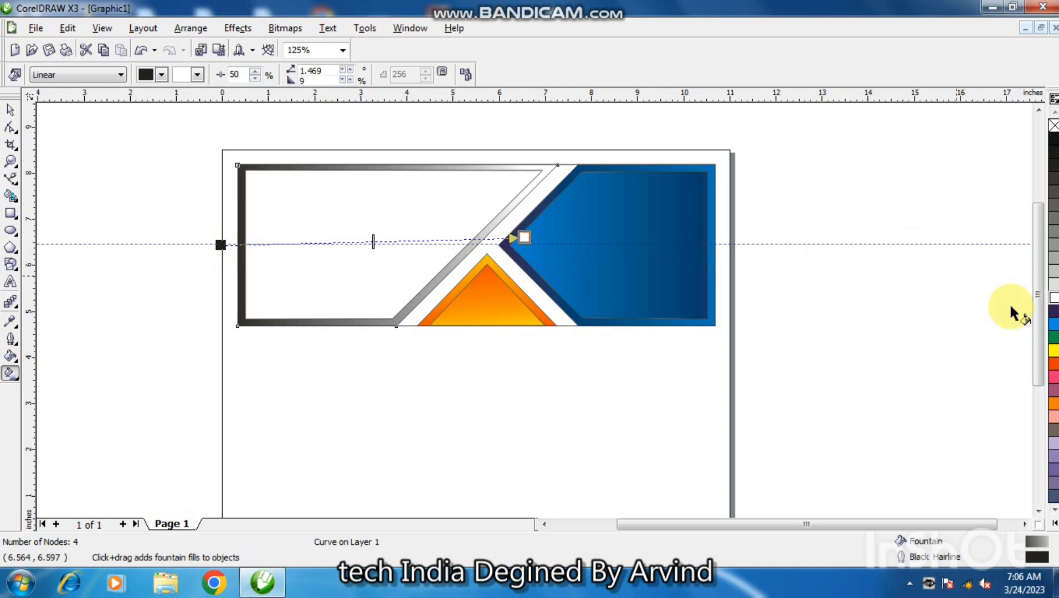
click(1054, 363)
click(220, 244)
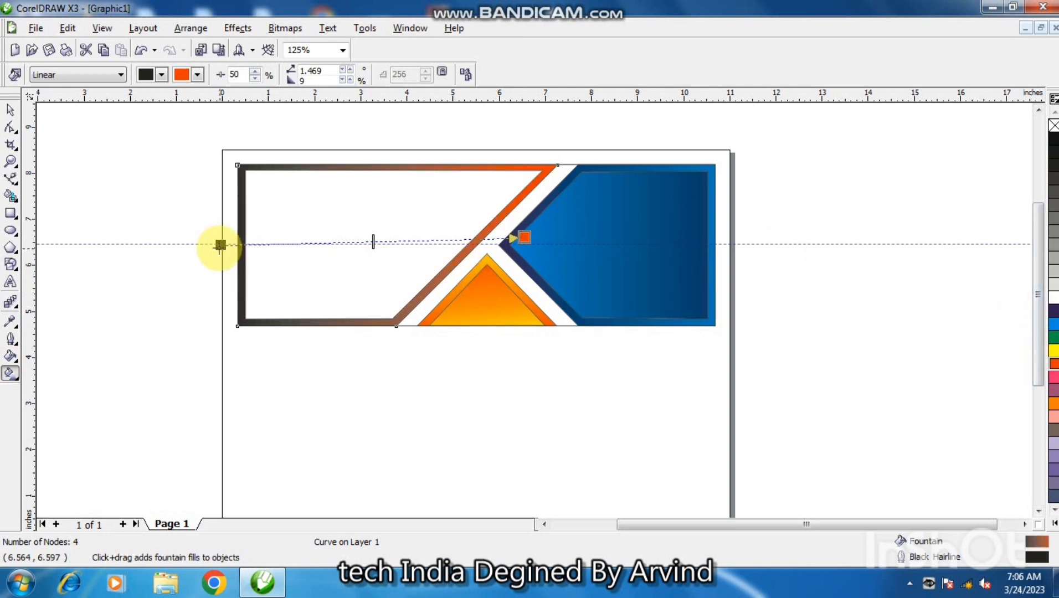
click(1056, 349)
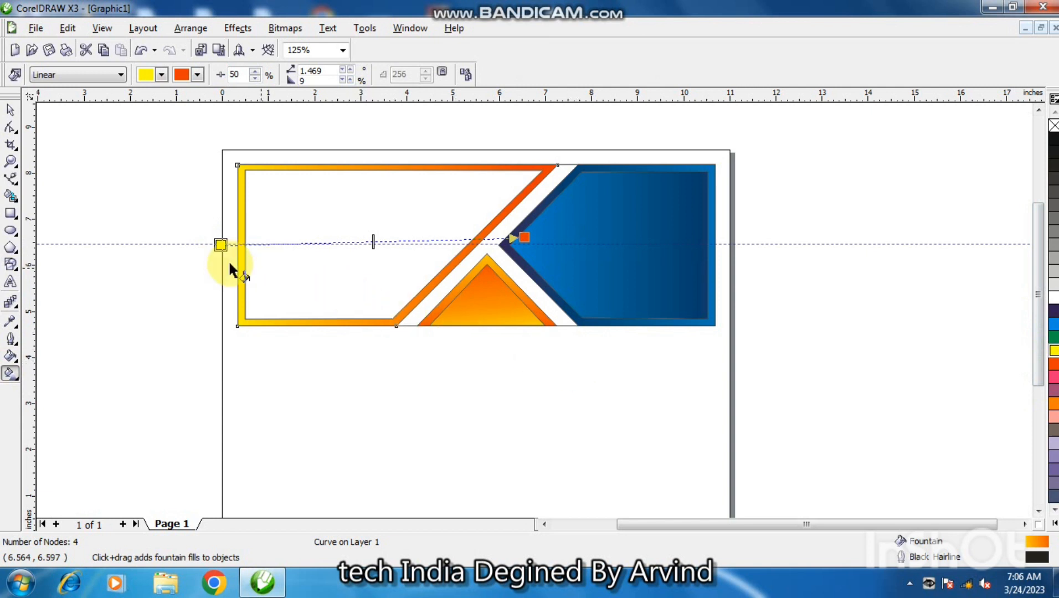
drag(220, 244, 192, 242)
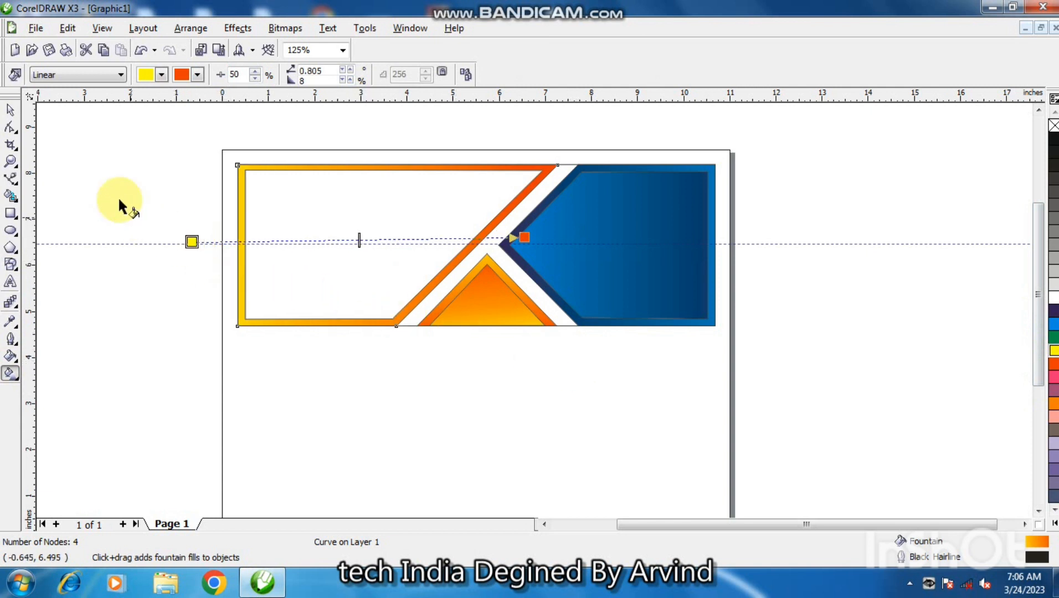
click(10, 110)
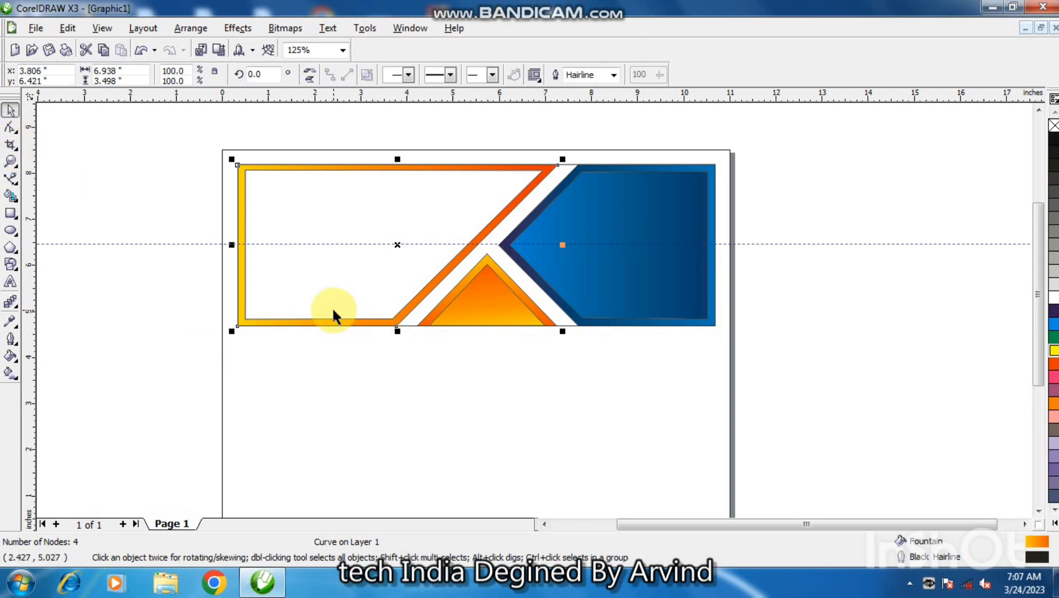
click(461, 395)
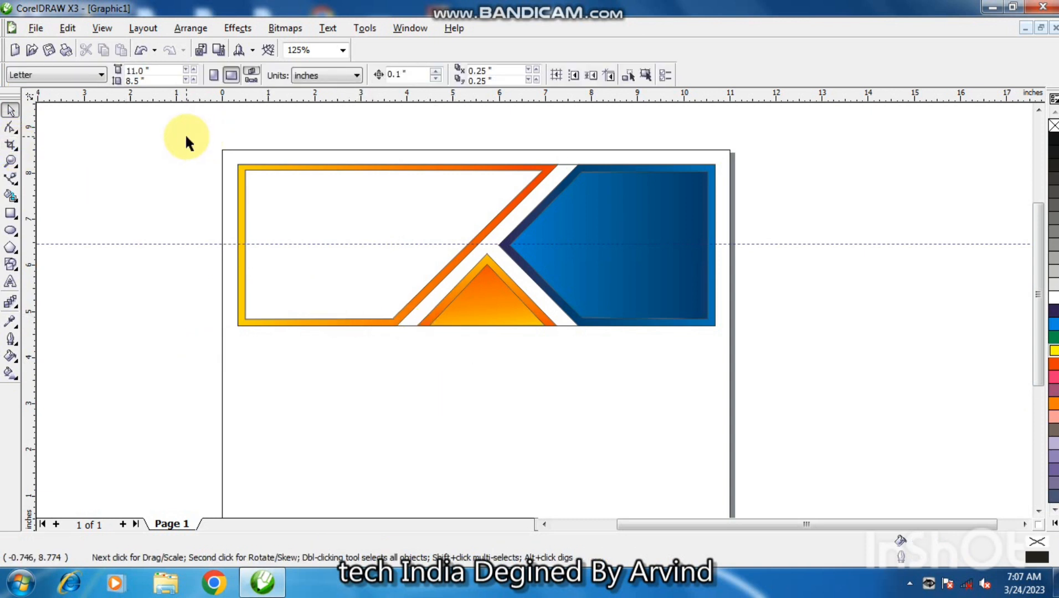
- Try removing the outlines from all banner objects including the surrounding rectangle, and undo the removal
drag(187, 136, 770, 356)
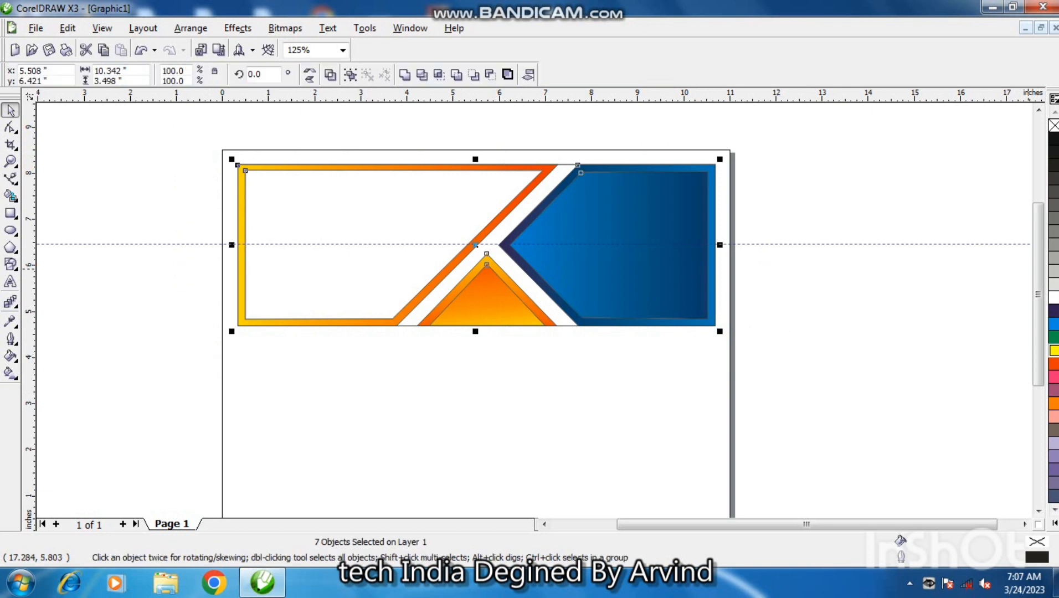
right_click(1052, 128)
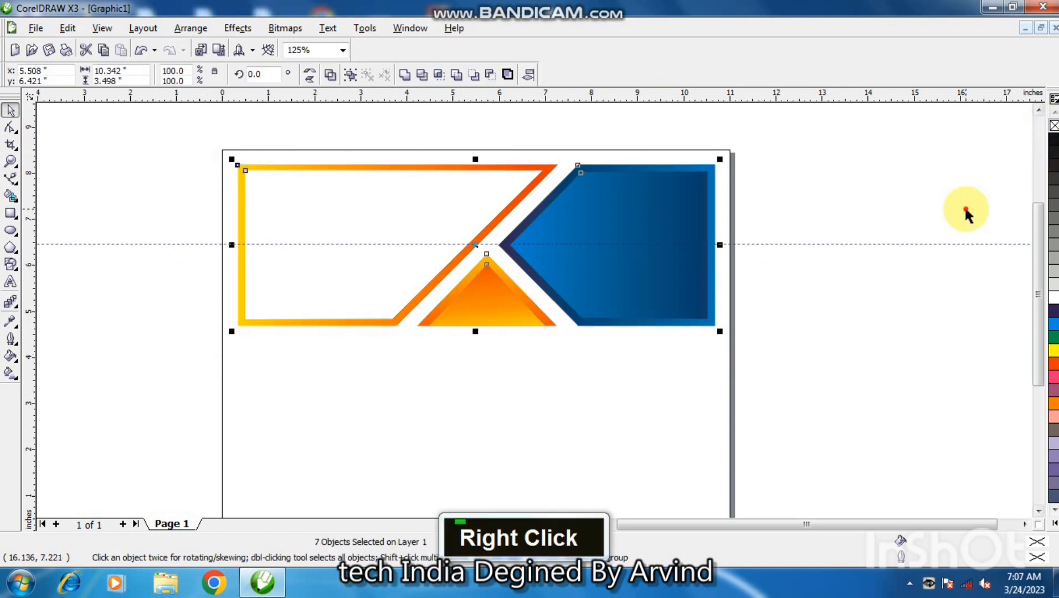
click(883, 262)
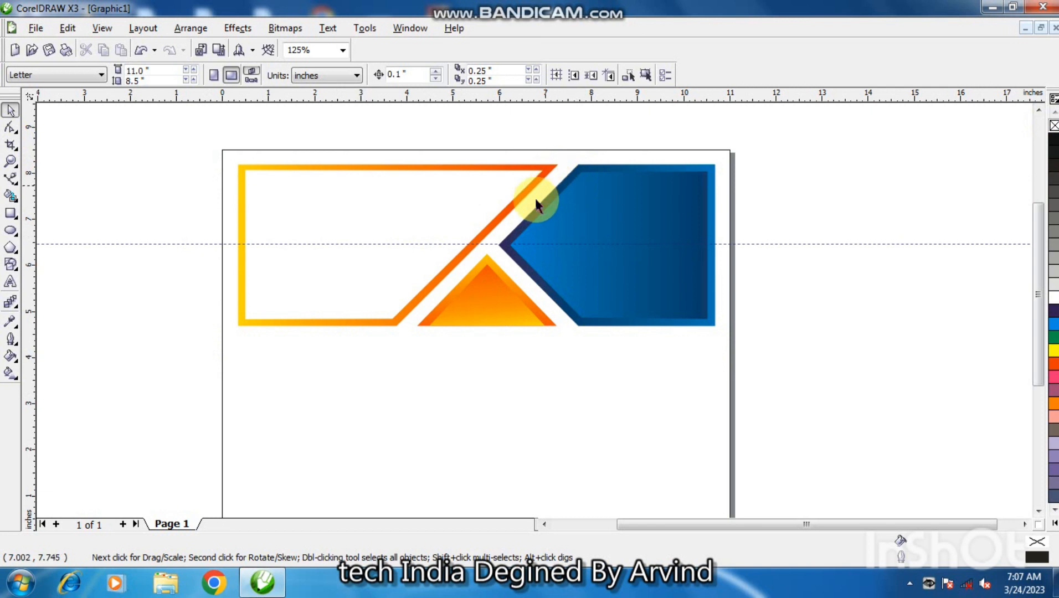
click(429, 228)
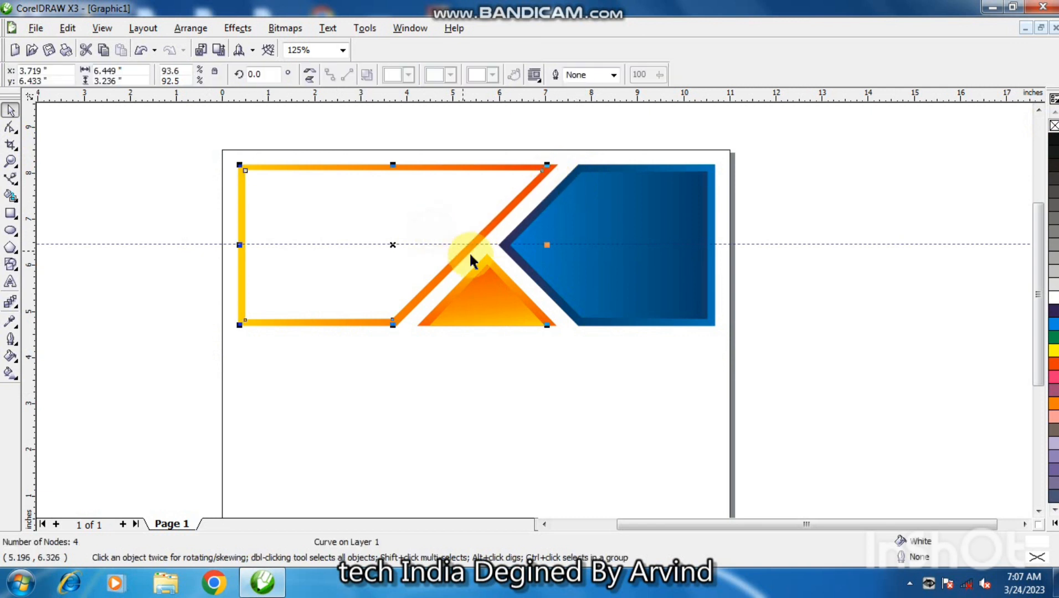
click(500, 261)
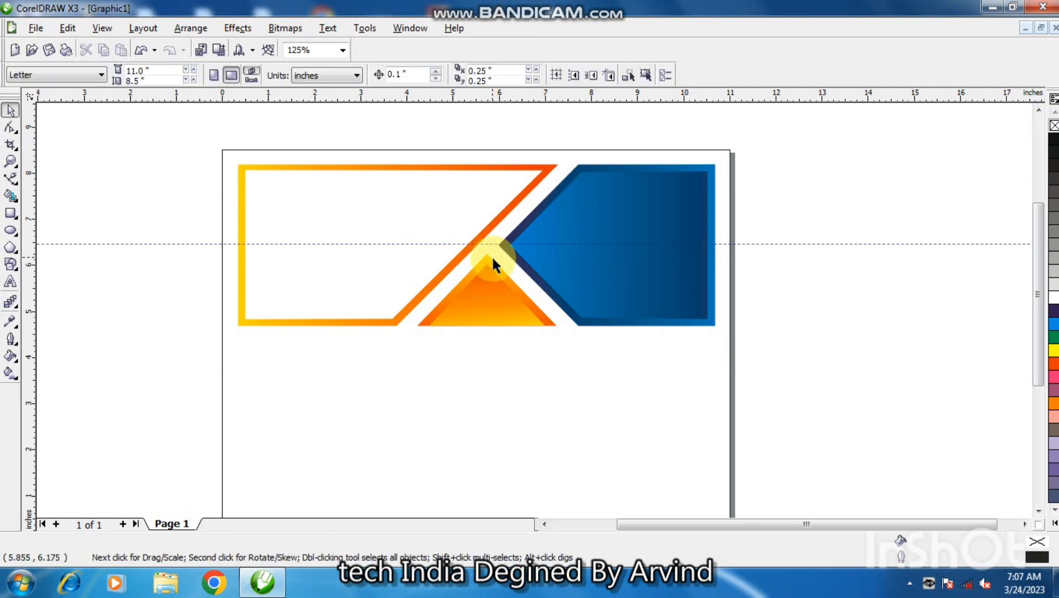
key(ctrl+z)
click(520, 361)
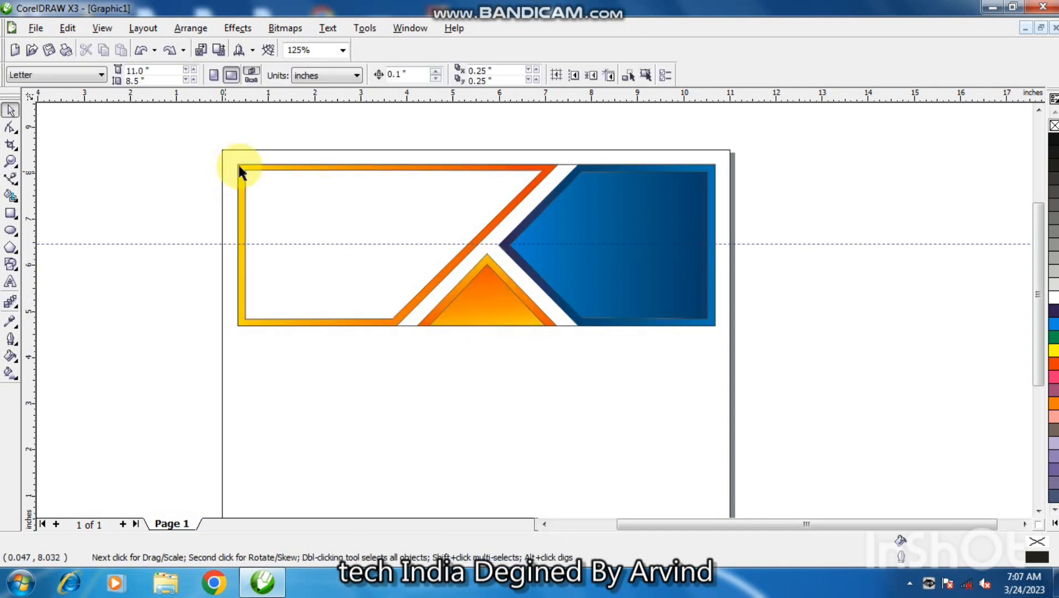
- Remove the outlines from both left panel shapes, both triangles and both arrow shapes
drag(230, 169, 650, 328)
right_click(1054, 125)
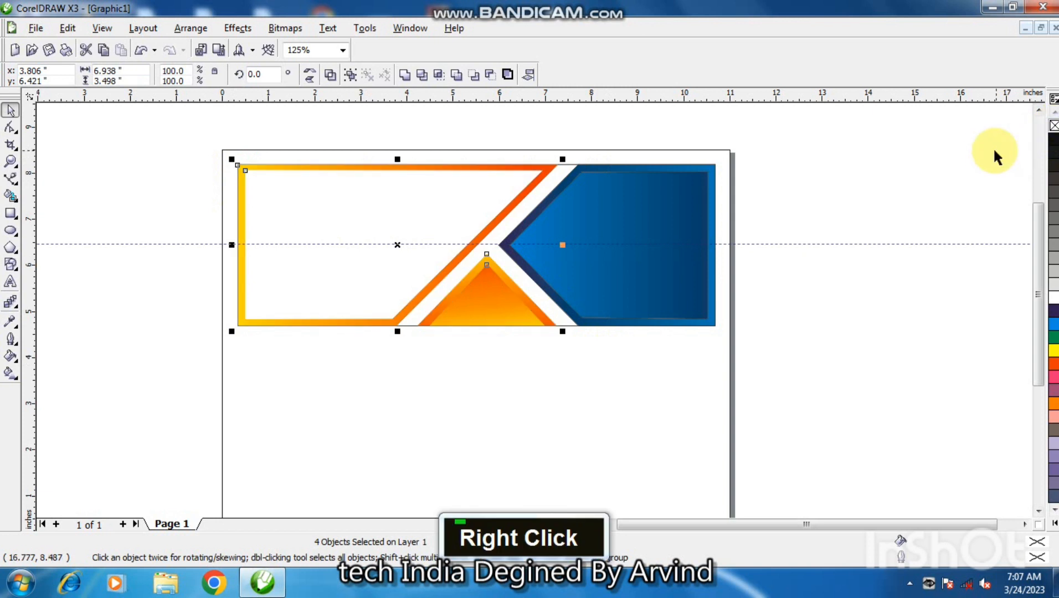
click(903, 149)
drag(844, 130, 473, 375)
right_click(1054, 126)
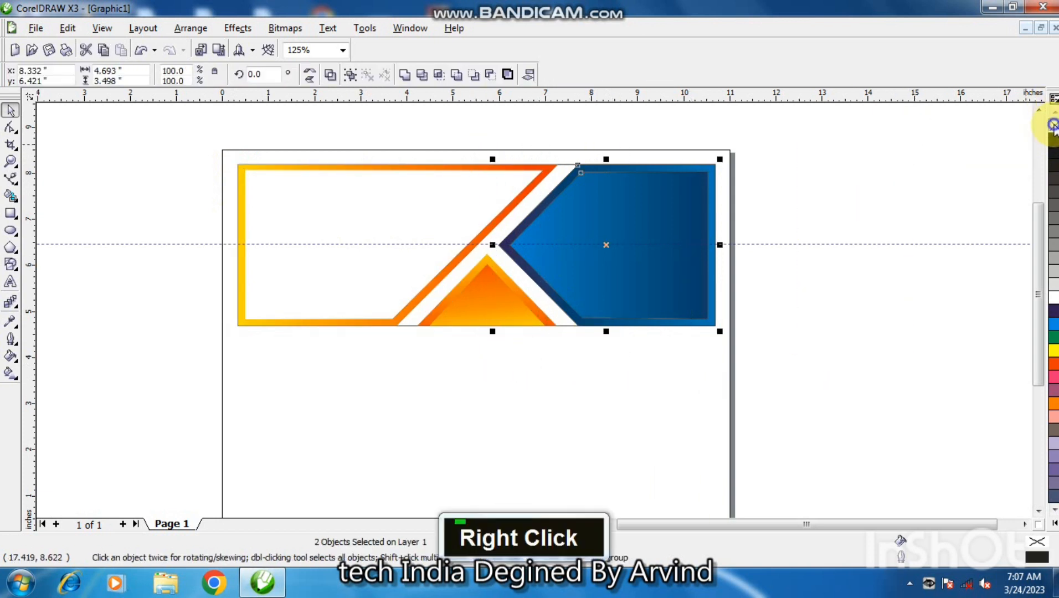
click(940, 196)
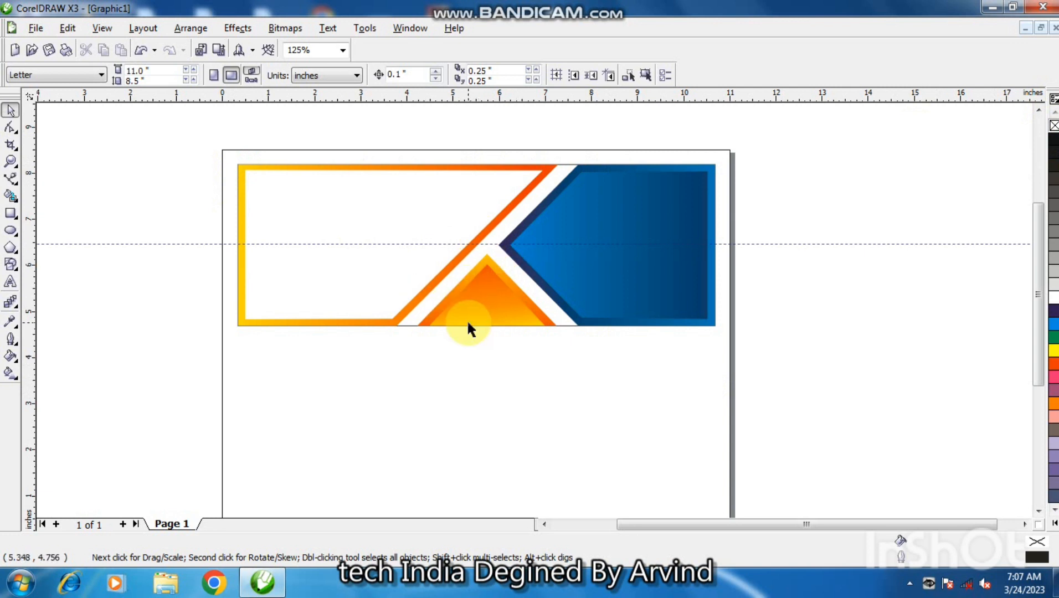
- Fill the rectangle surrounding the banner panels with white and remove its outline
click(563, 164)
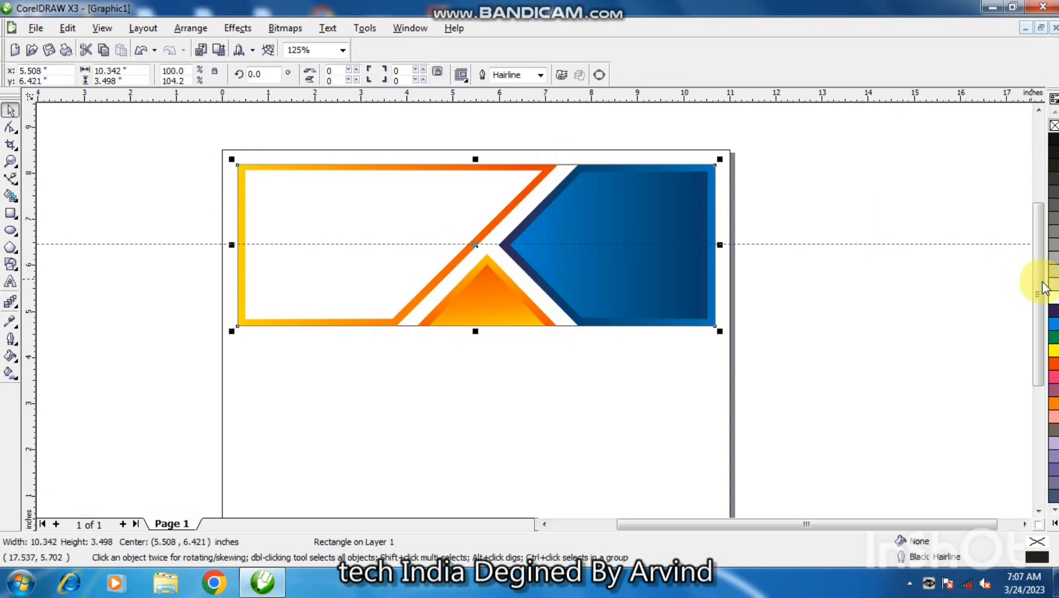
click(1054, 298)
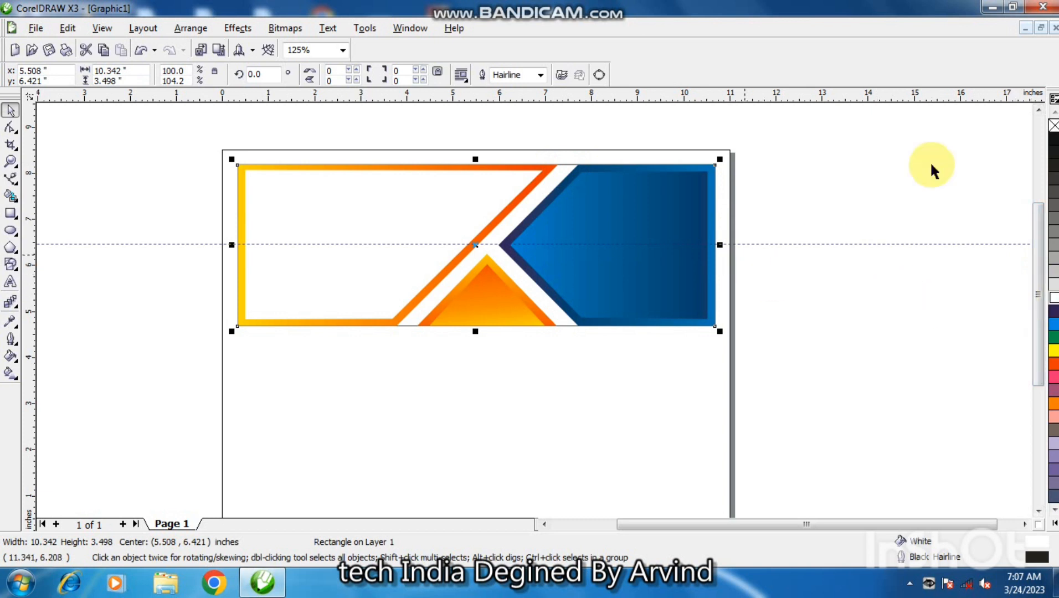
right_click(1054, 126)
click(920, 210)
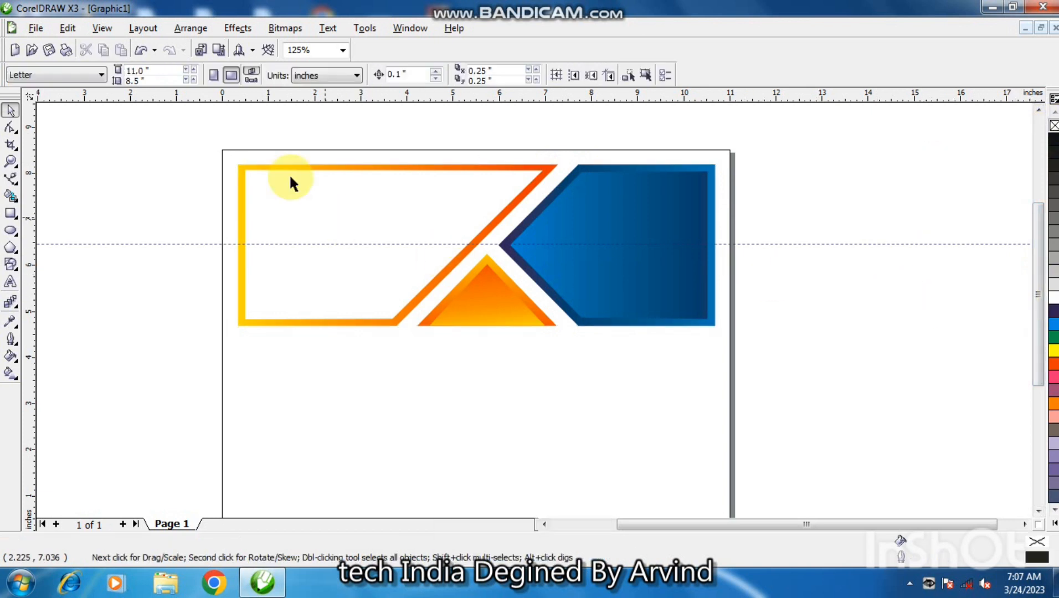
- Try placing a horizontally mirrored duplicate of the whole banner below the original, and delete the duplicate
drag(193, 155, 801, 366)
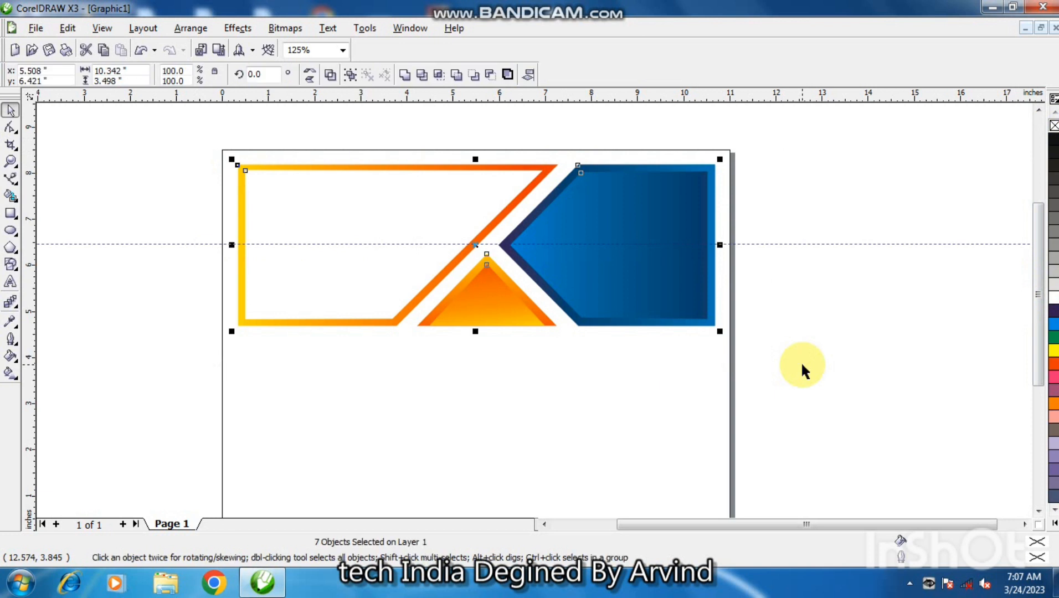
key(KP_Add)
key(Down)
key(Down)
key(Down)
key(Down)
key(Down)
key(Down)
key(Down)
key(Down)
key(Down)
key(Down)
key(Down)
key(Down)
key(Down)
key(Down)
key(Down)
key(Down)
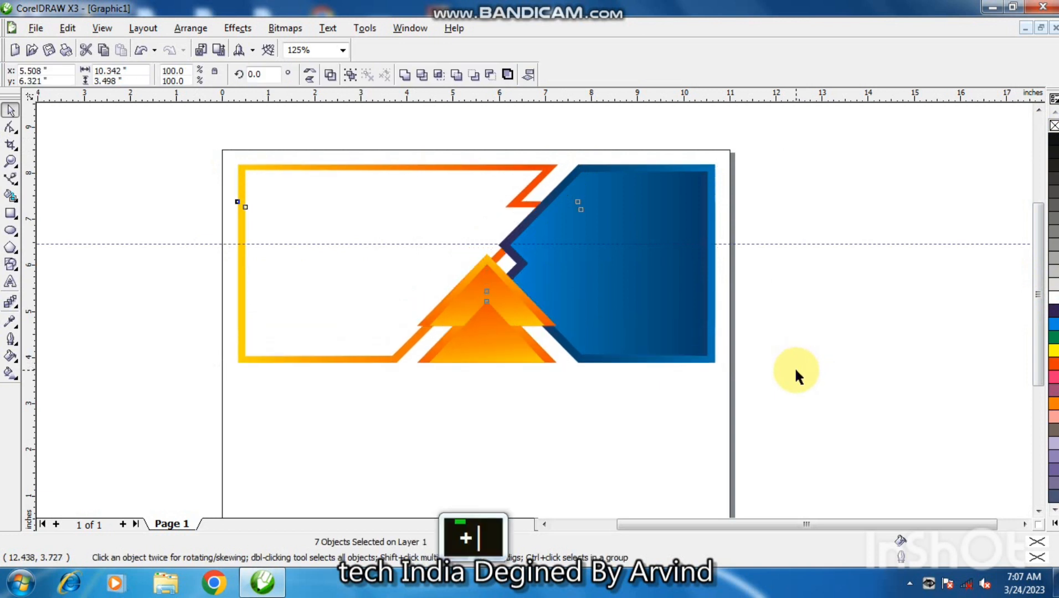
key(Down)
key(Down)
key(Down)
key(Down)
key(Down)
key(Down)
key(Down)
key(Down)
key(Down)
key(Down)
key(Down)
key(Down)
key(Down)
key(Down)
key(Down)
key(Down)
key(Down)
key(Down)
key(Down)
key(Down)
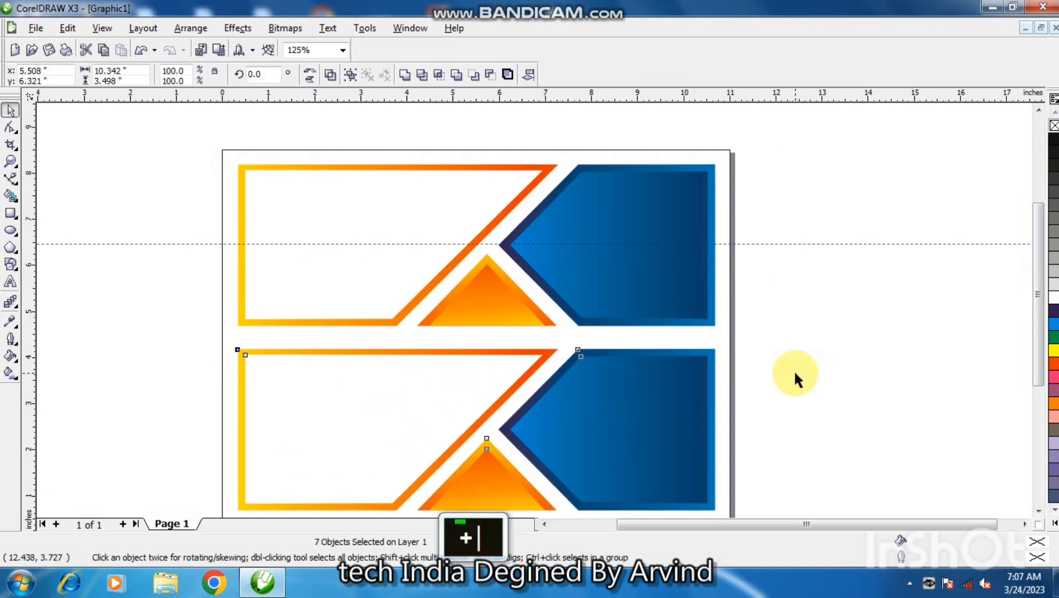
key(Up)
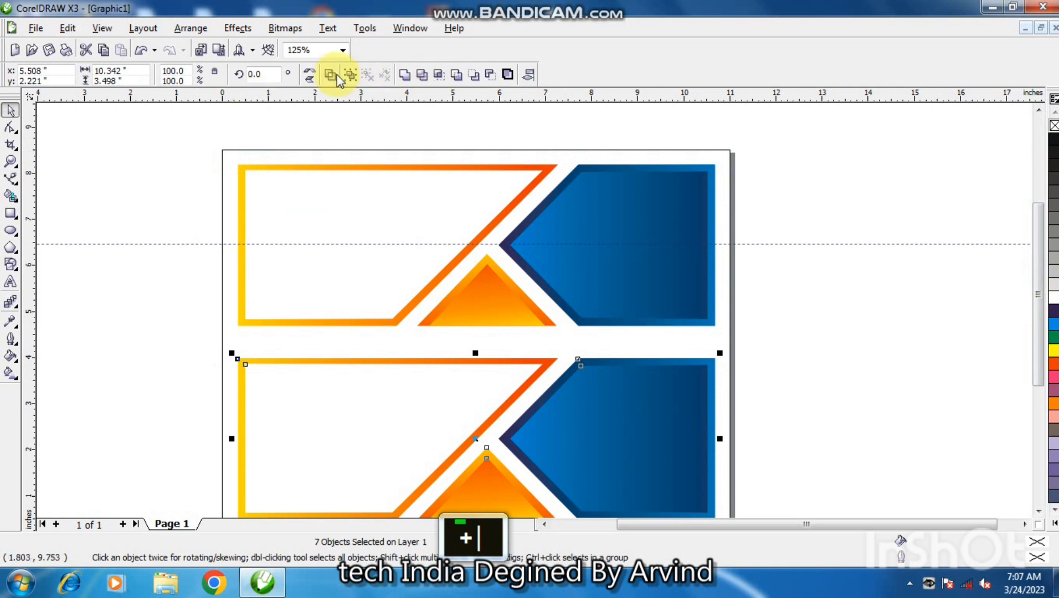
click(309, 76)
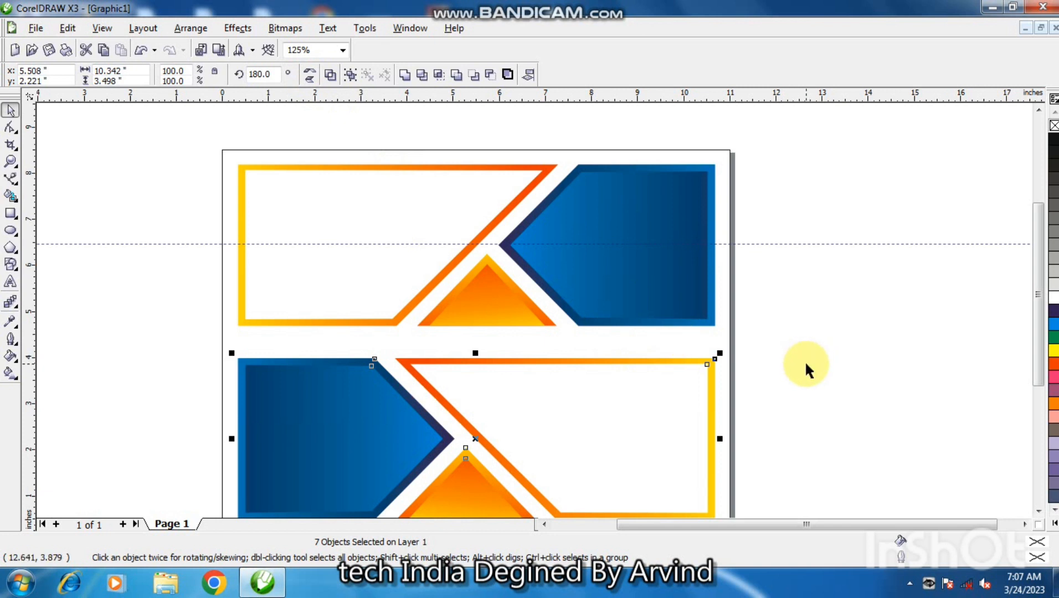
key(Delete)
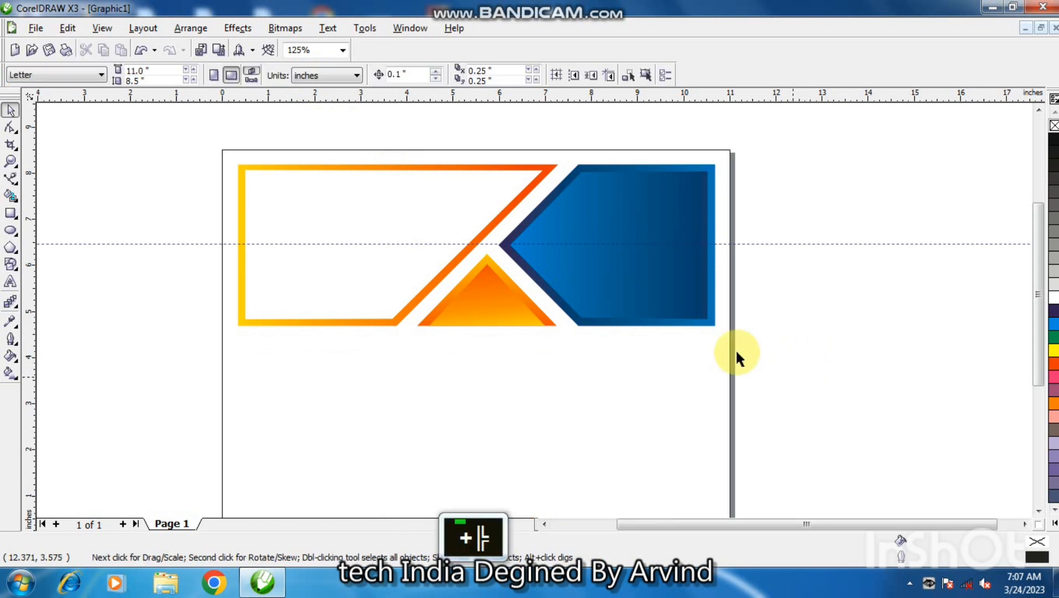
- Add the artistic text "Business Company" on the empty page area below the banner
click(11, 282)
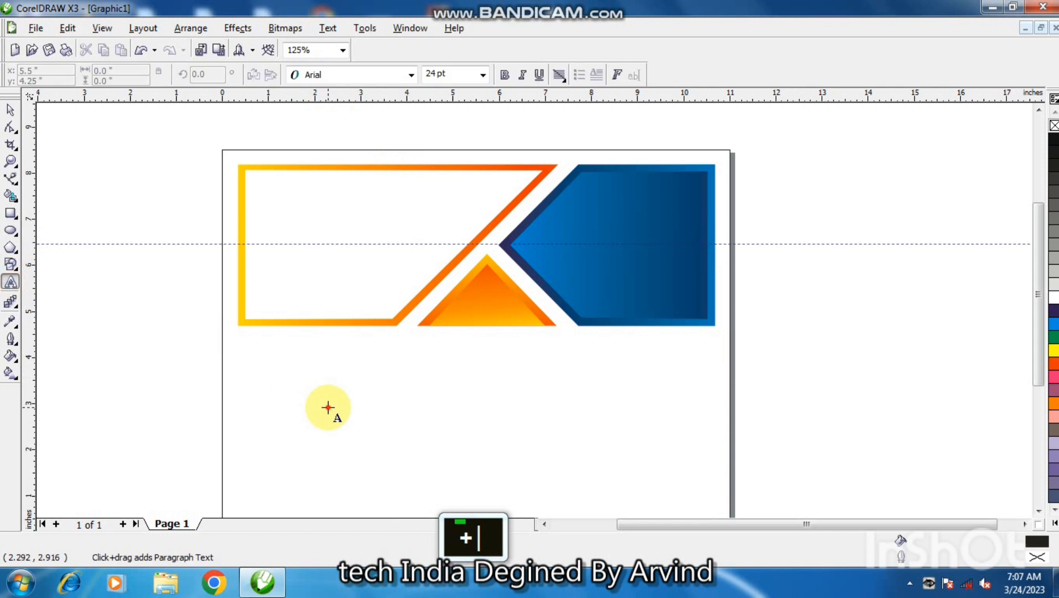
click(329, 408)
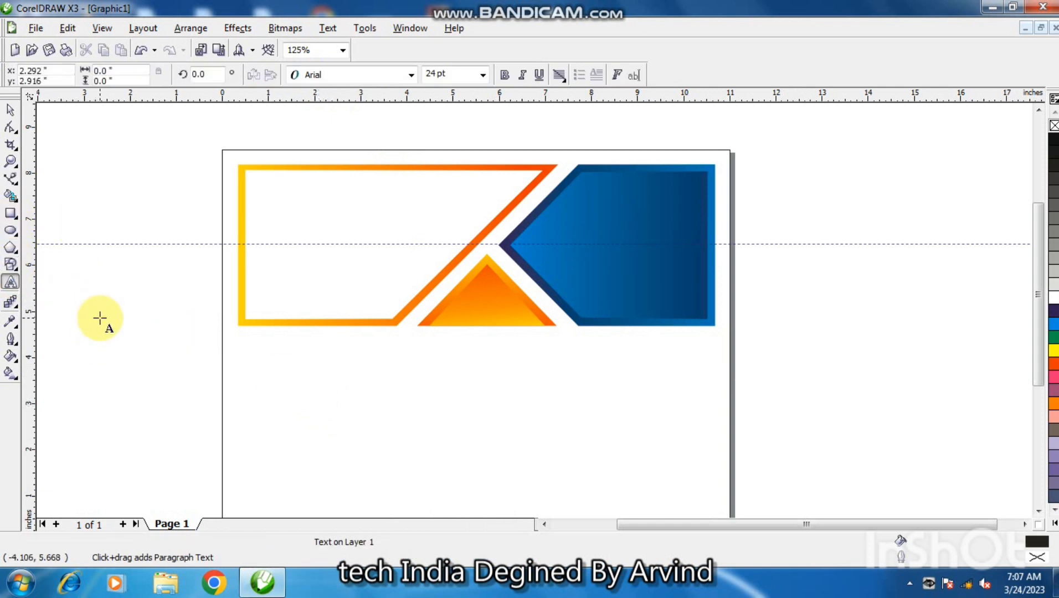
key(Caps_Lock)
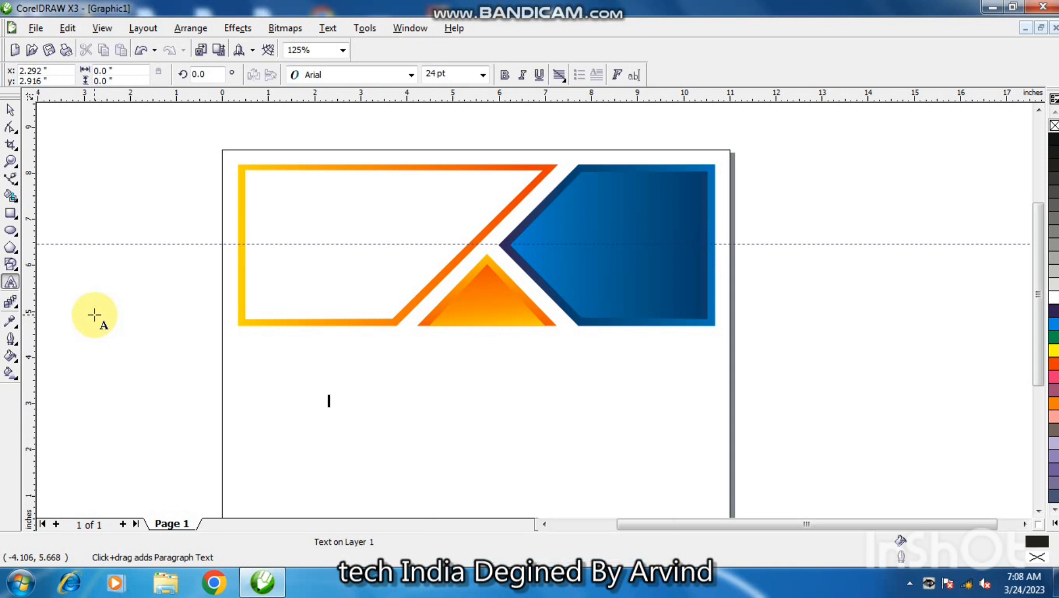
key(Caps_Lock)
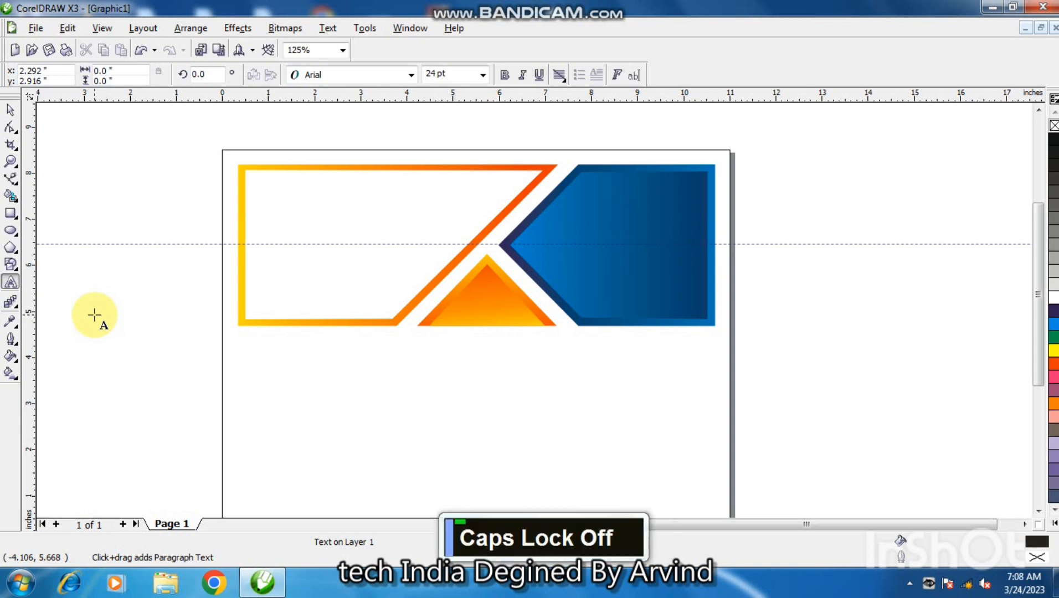
text(Bu)
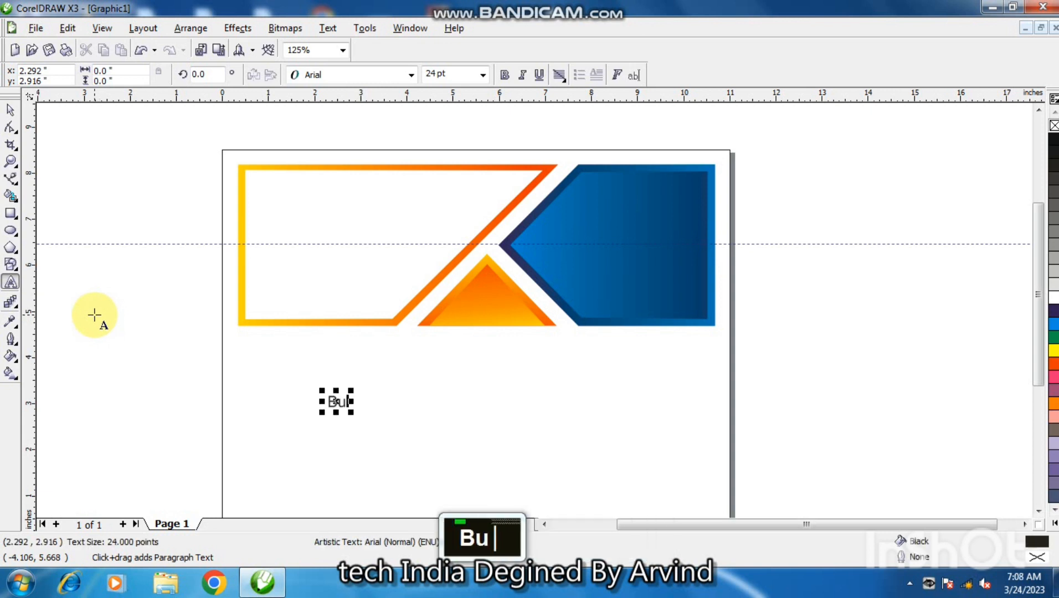
text(s)
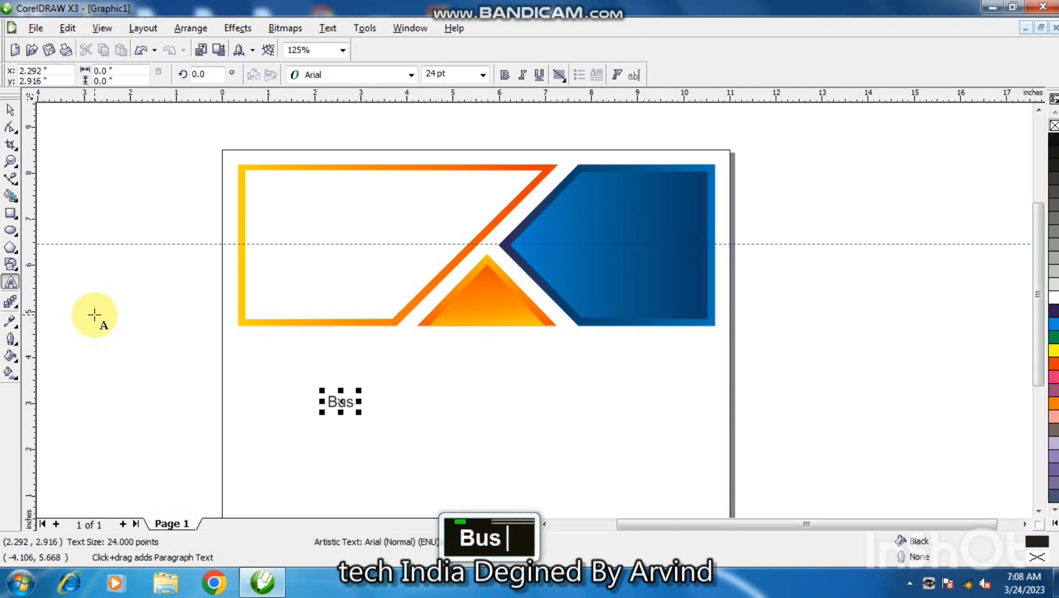
text(iness)
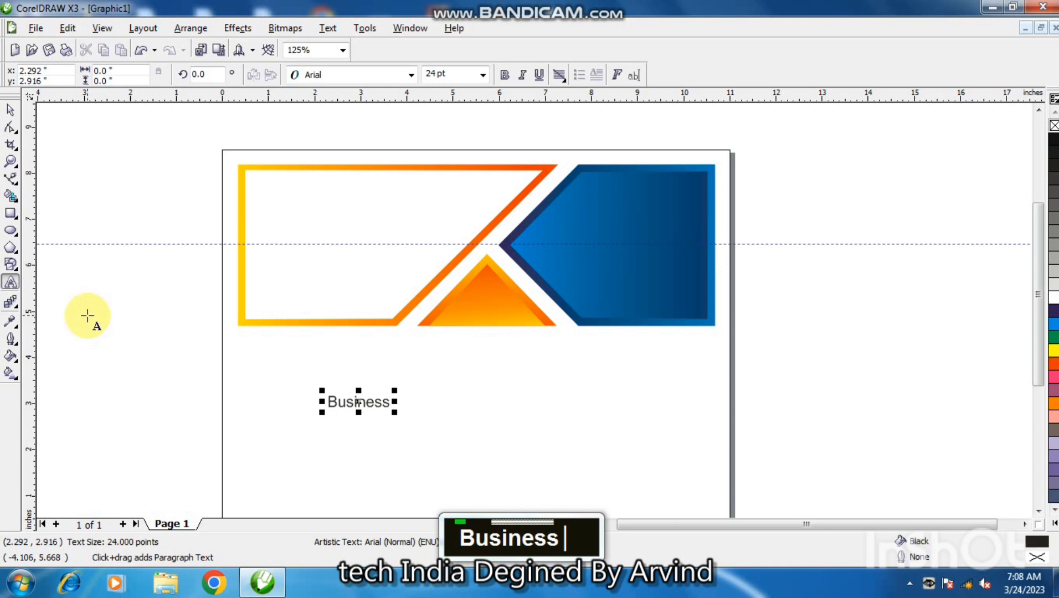
text( Company)
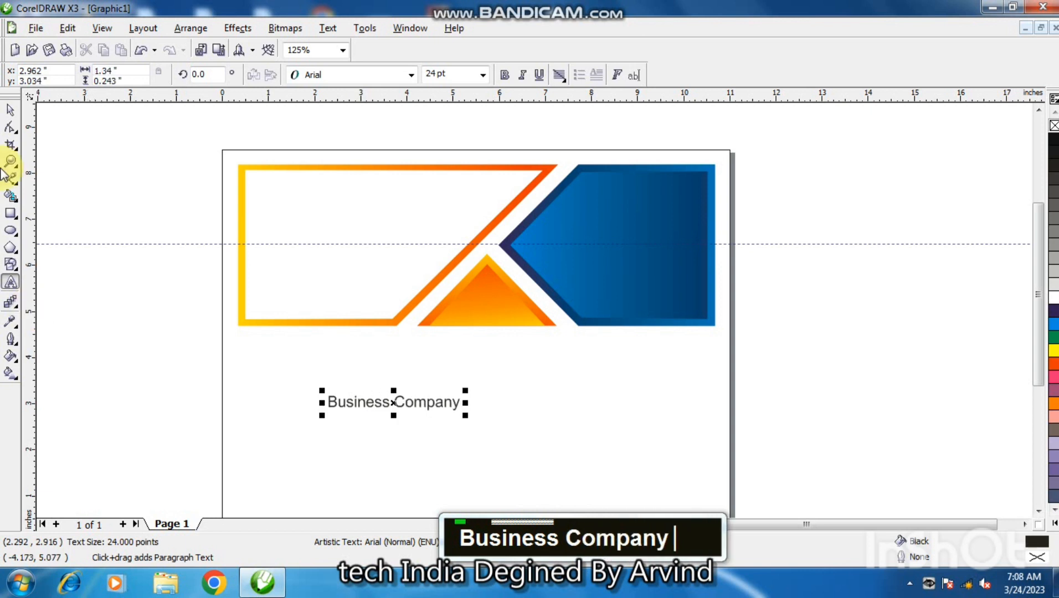
click(14, 109)
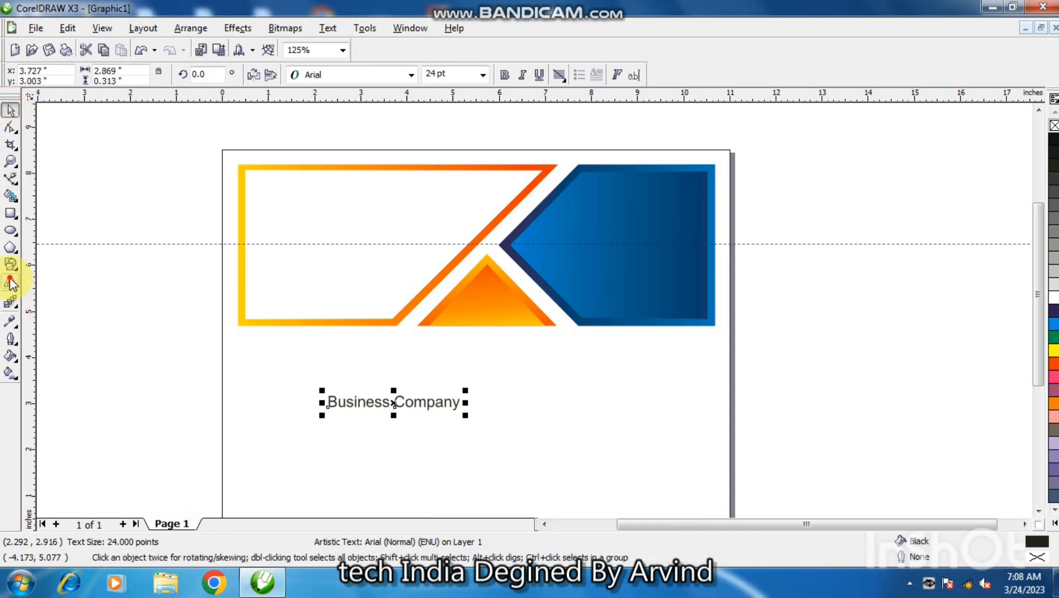
- Add a separate artistic text "Professional" beneath the "Business Company" text
click(11, 283)
click(299, 454)
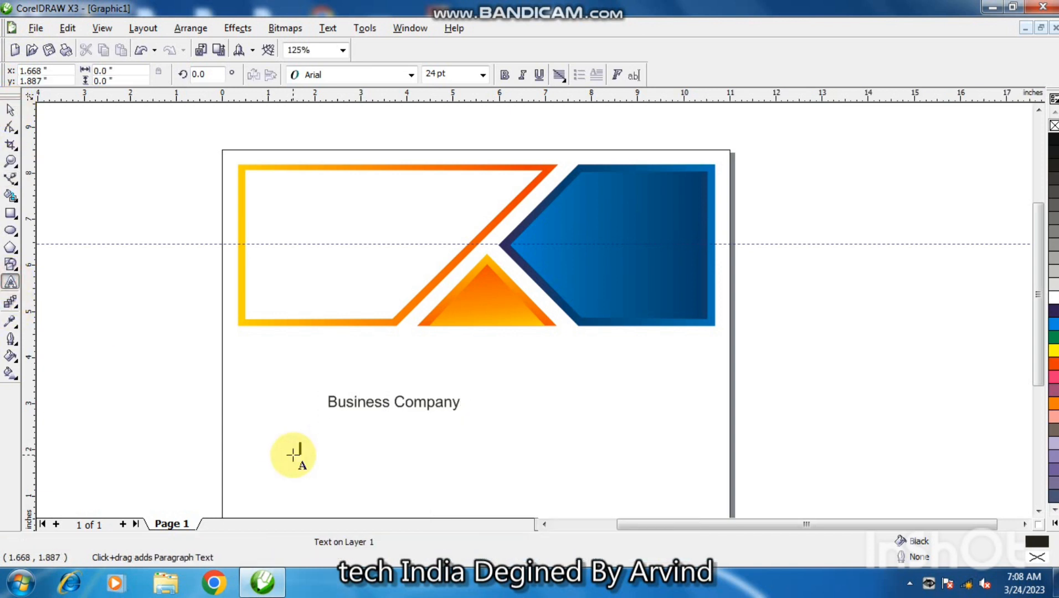
text(Pro)
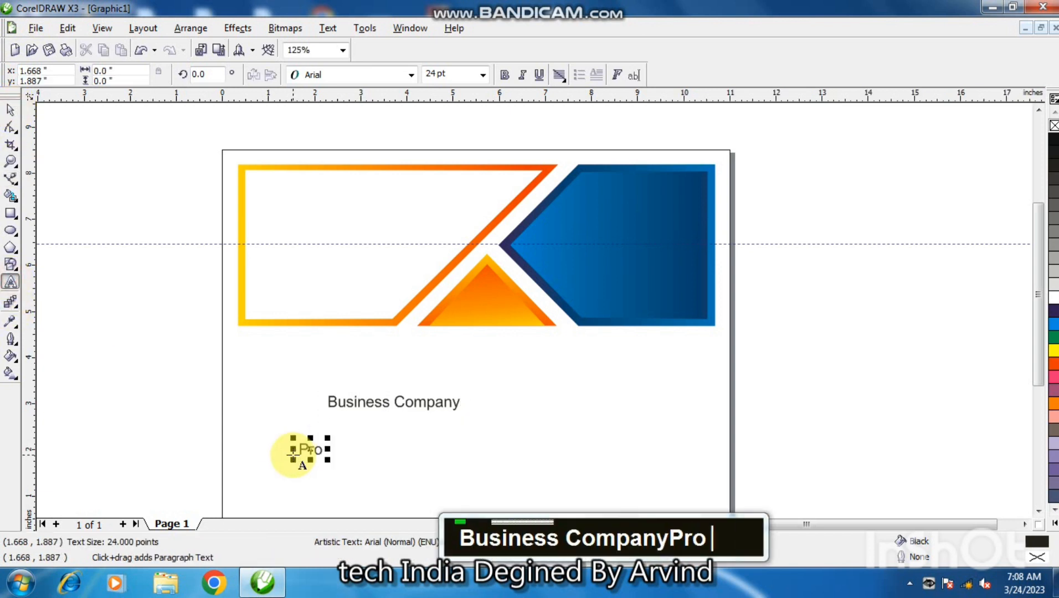
text(fr)
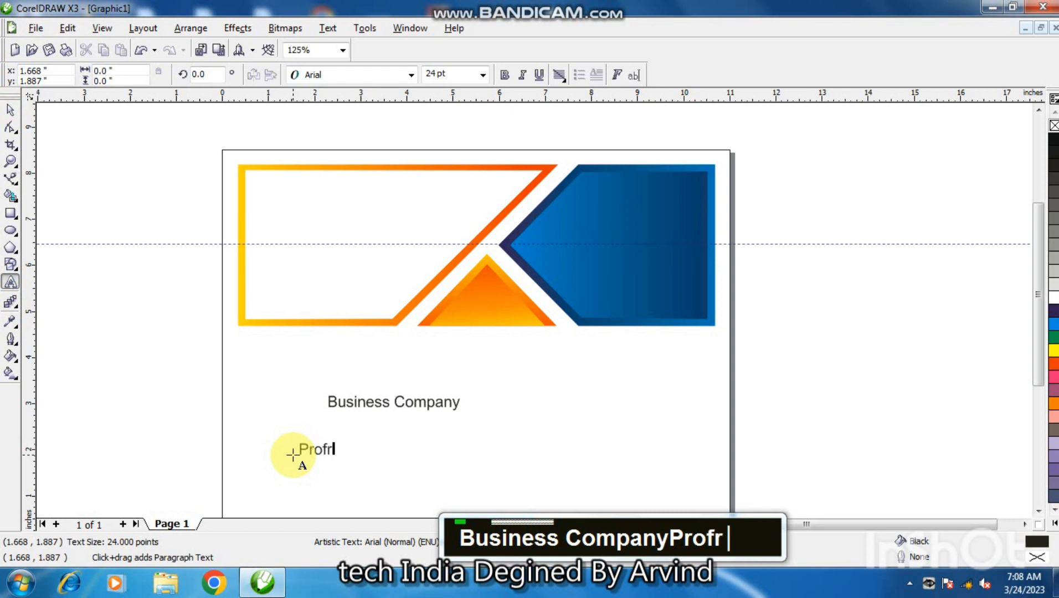
key(BackSpace)
text(e)
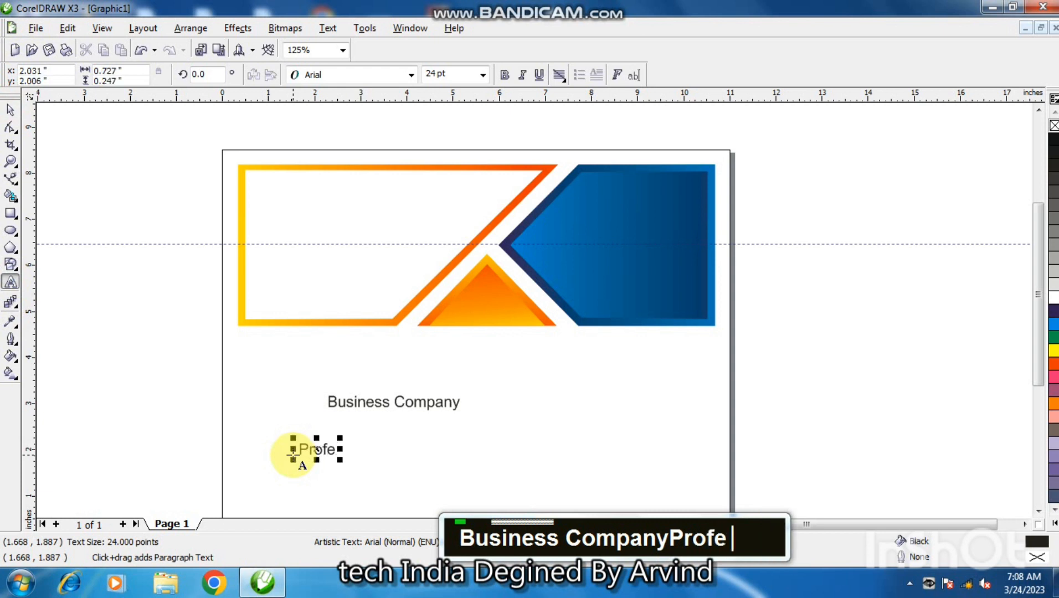
text(ssional)
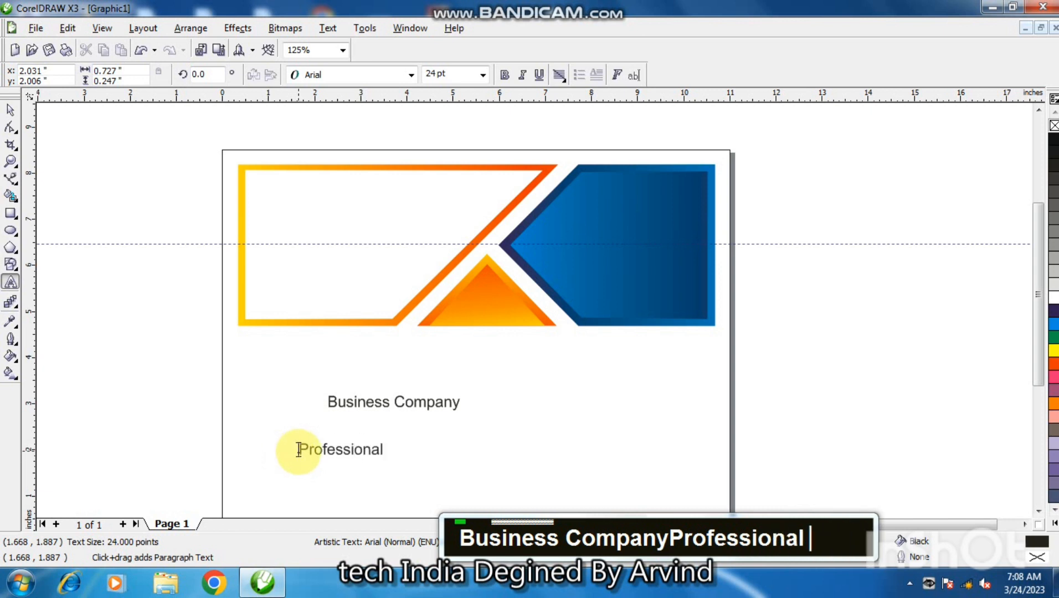
click(10, 281)
click(14, 111)
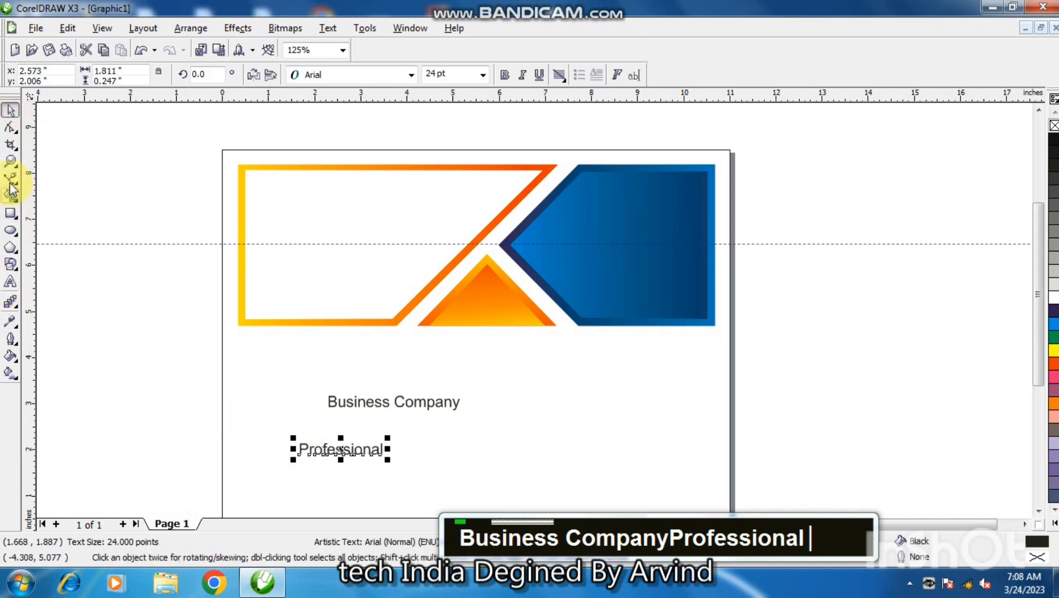
- Add the artistic text "CORPORATE" in capitals below the banner's arrow panel, to the right of the other texts
click(10, 282)
click(596, 434)
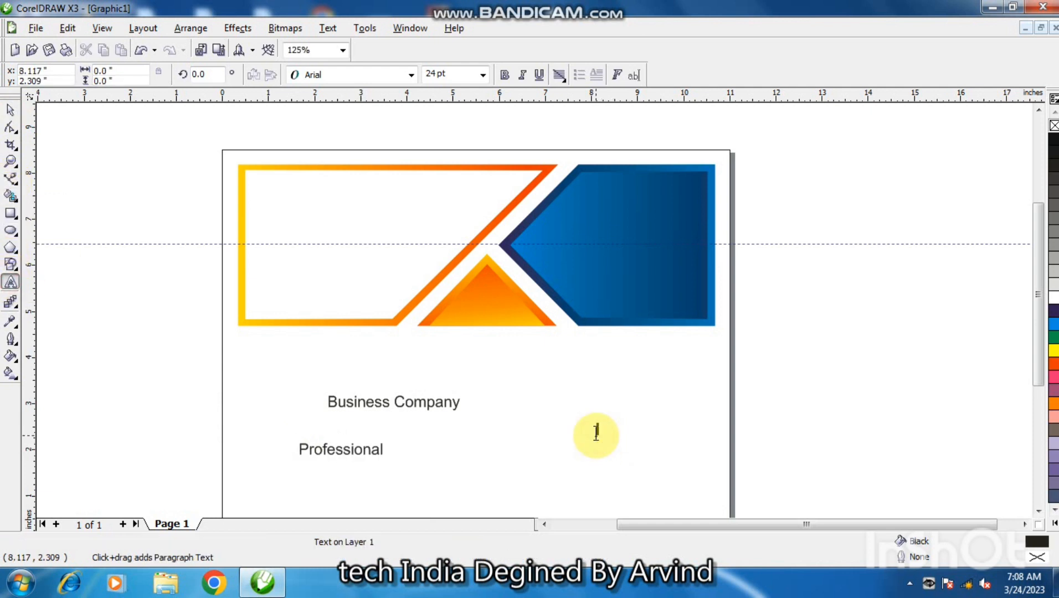
text(C)
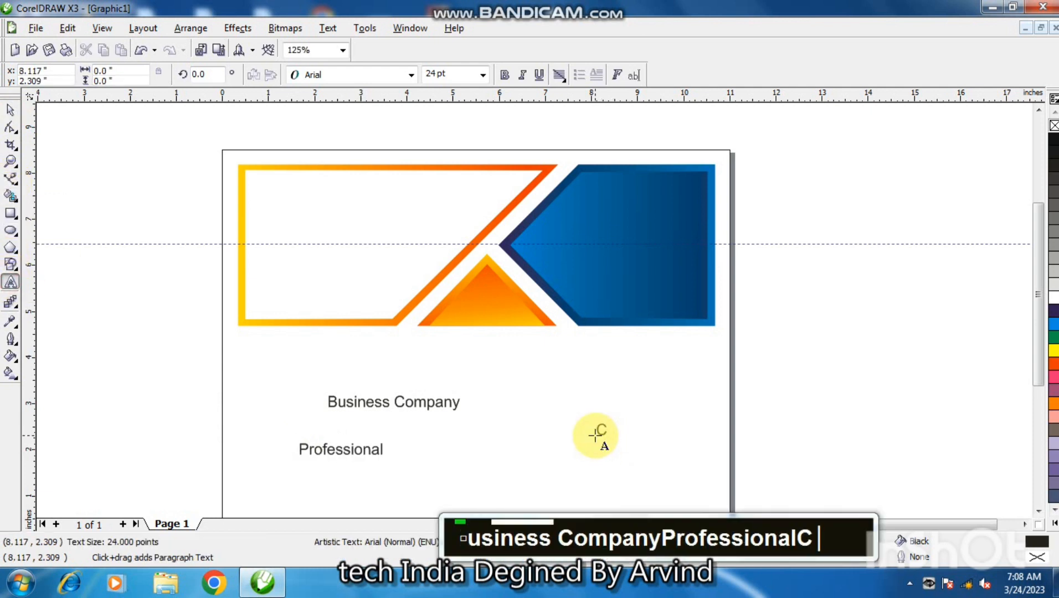
text(o)
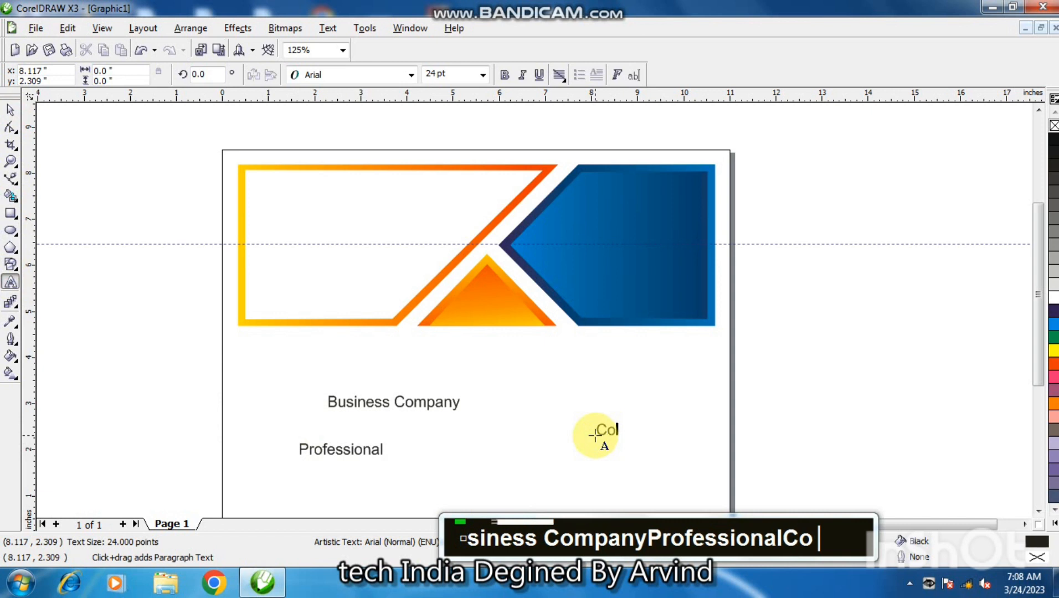
key(BackSpace)
key(Caps_Lock)
text(O)
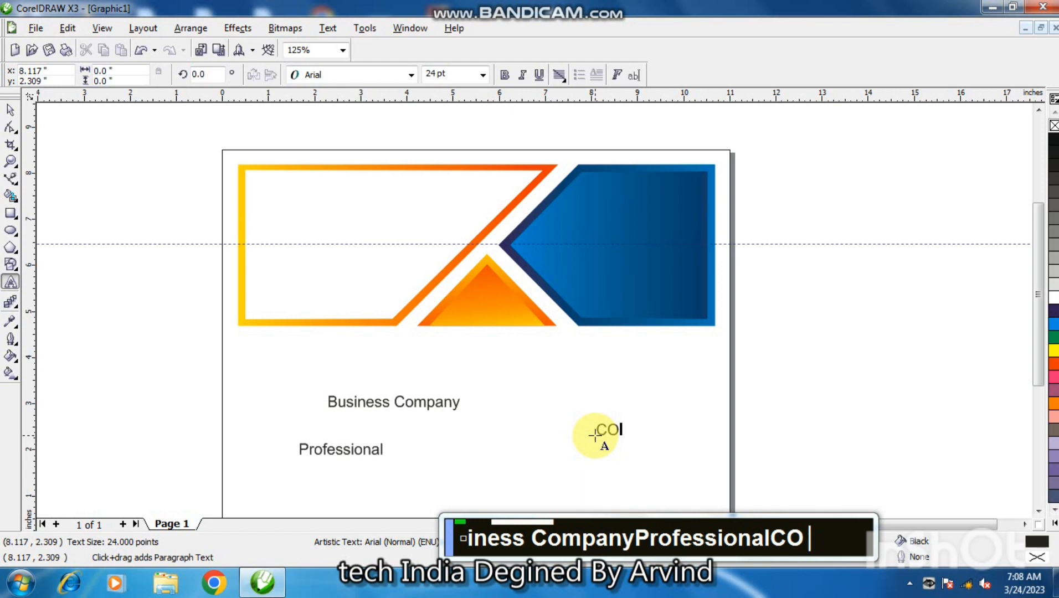
text(RPORATE)
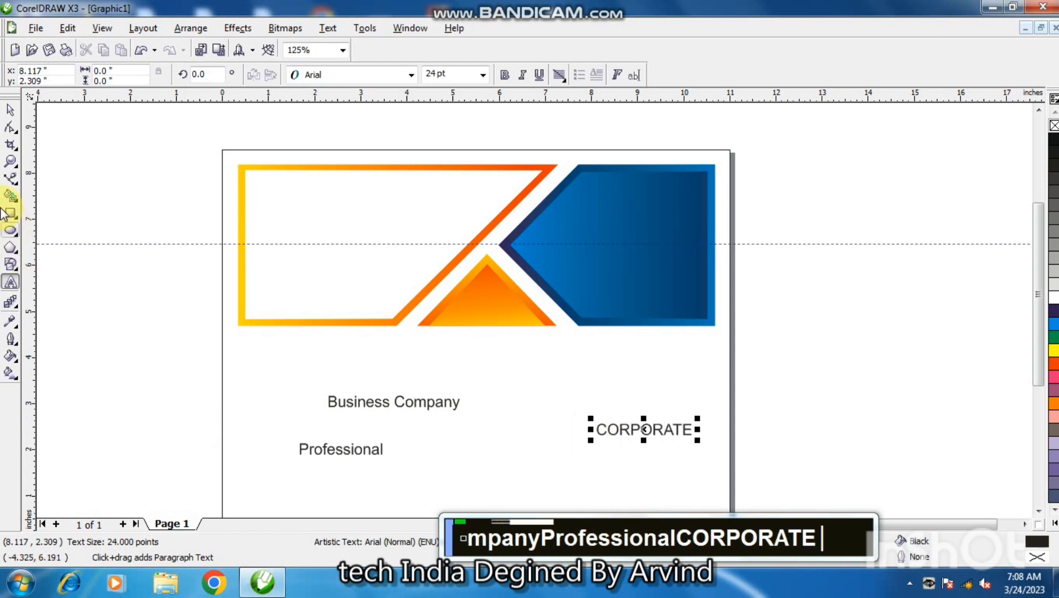
- Add the letter-spaced artistic text "B A N N E R" below the banner, starting to the left of "Business Company"
double_click(266, 396)
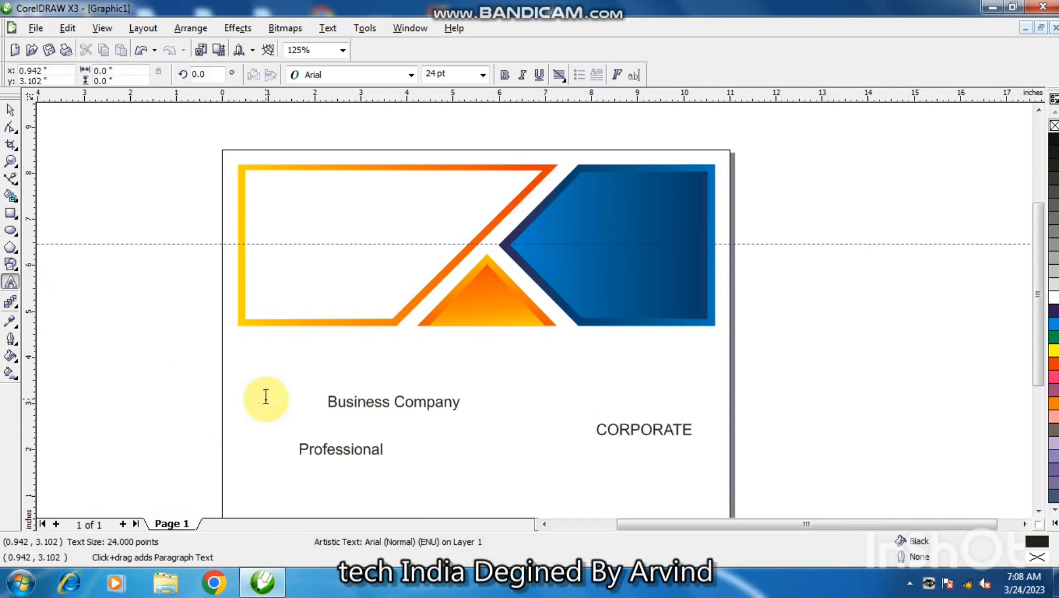
text(B)
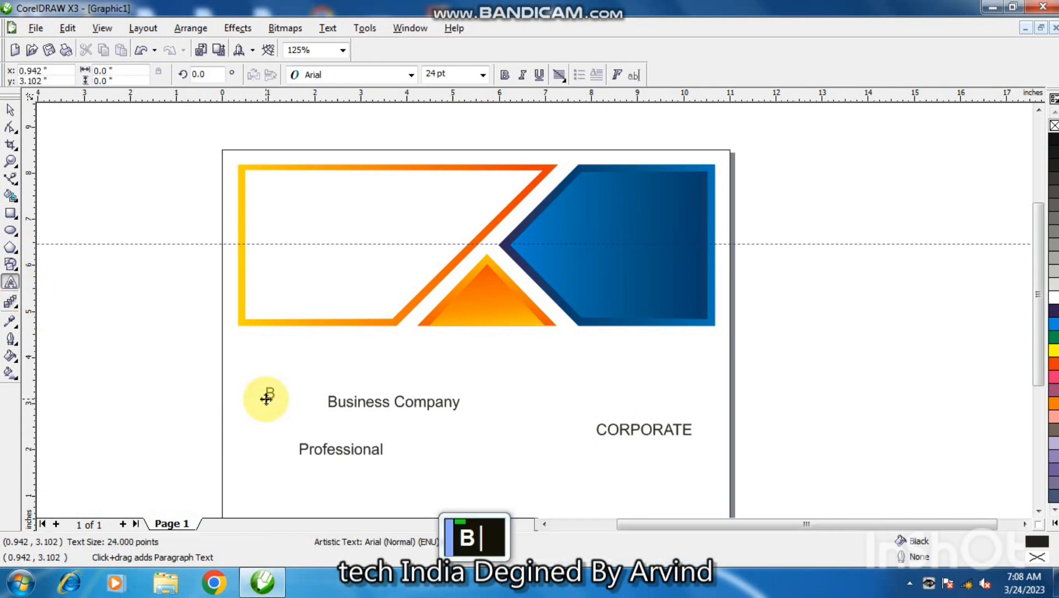
text( A )
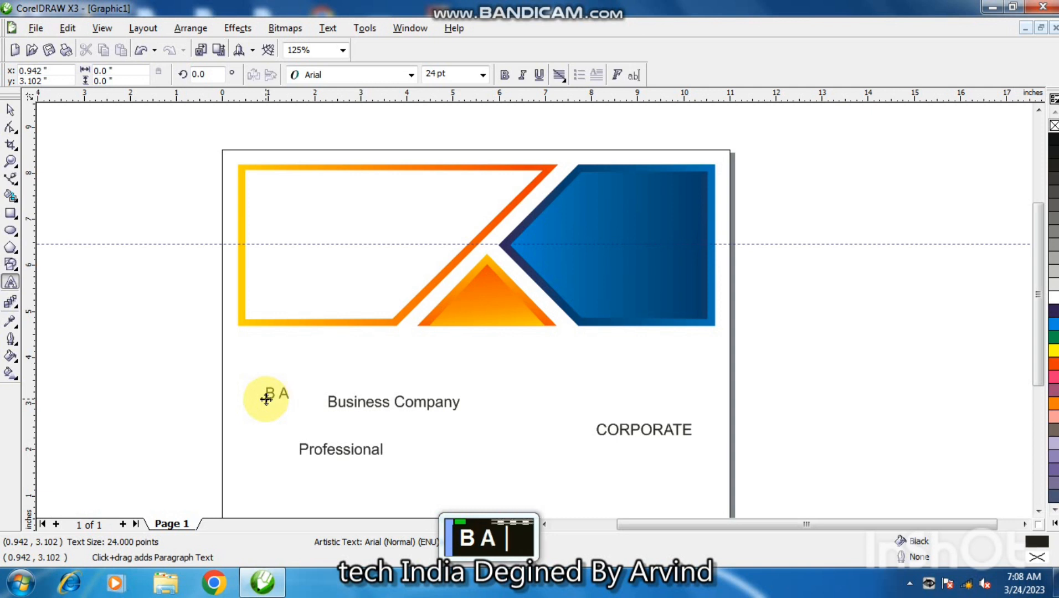
text(N N )
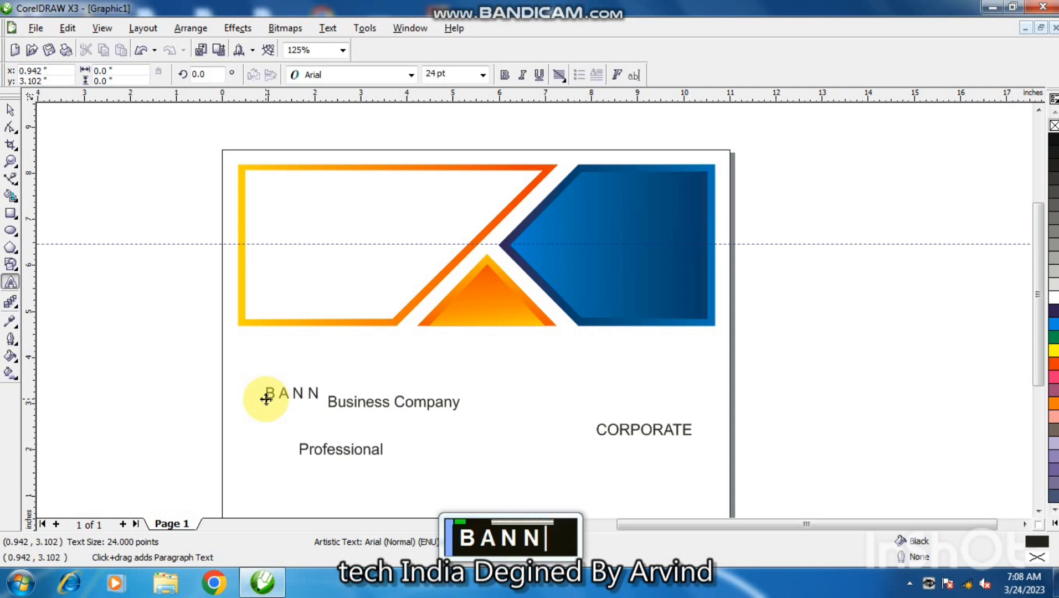
text(E )
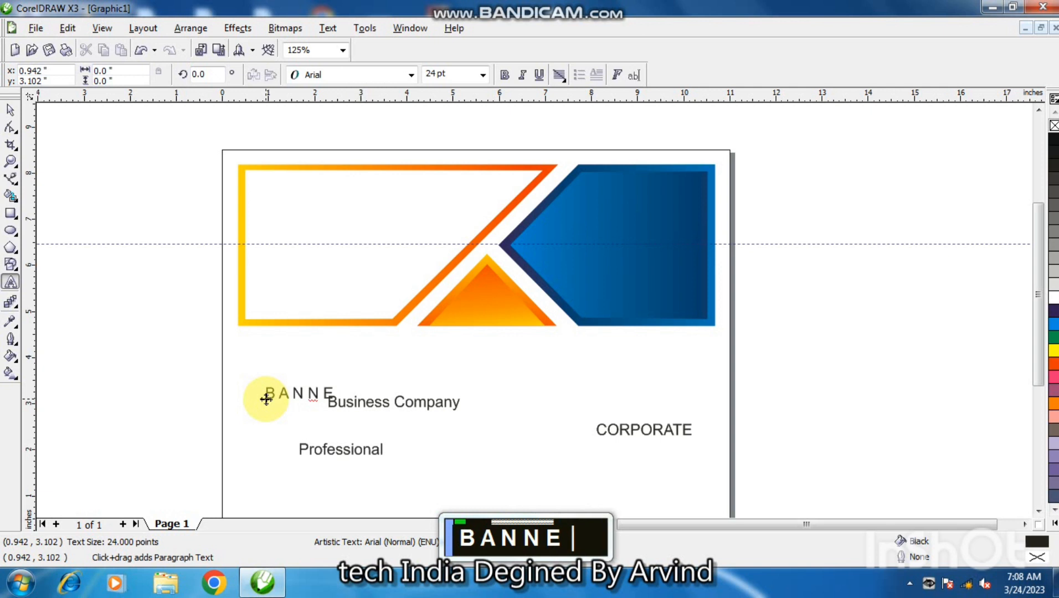
text(R)
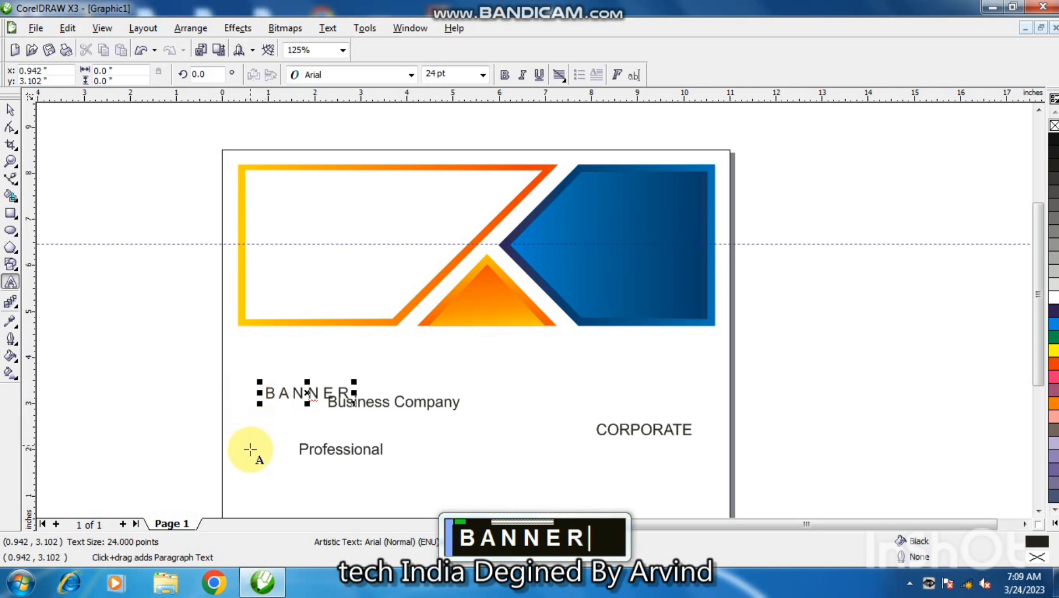
- Set the font of the CORPORATE text to Arial Black
double_click(304, 494)
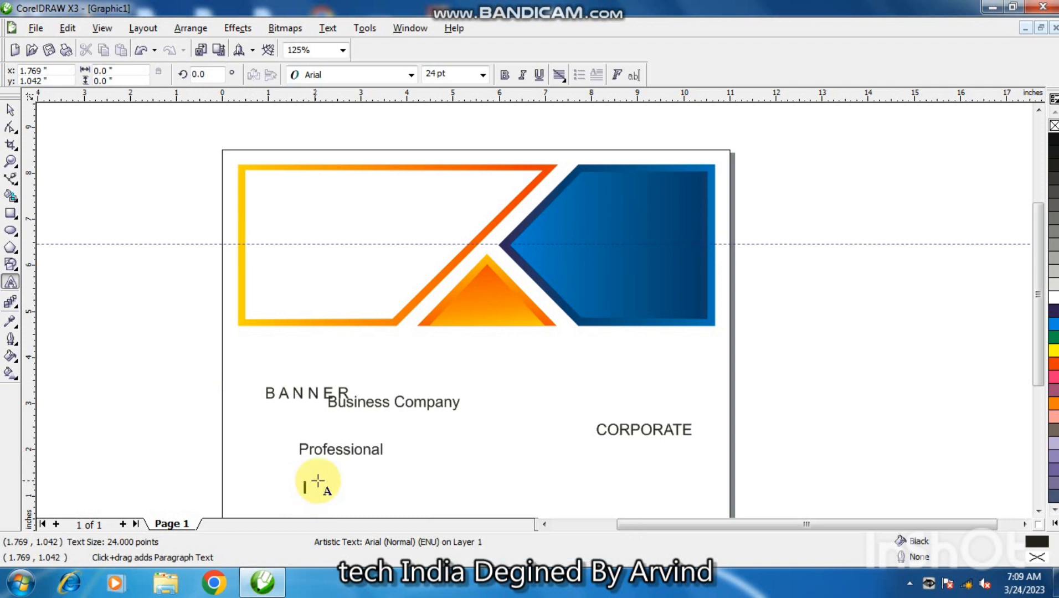
click(13, 112)
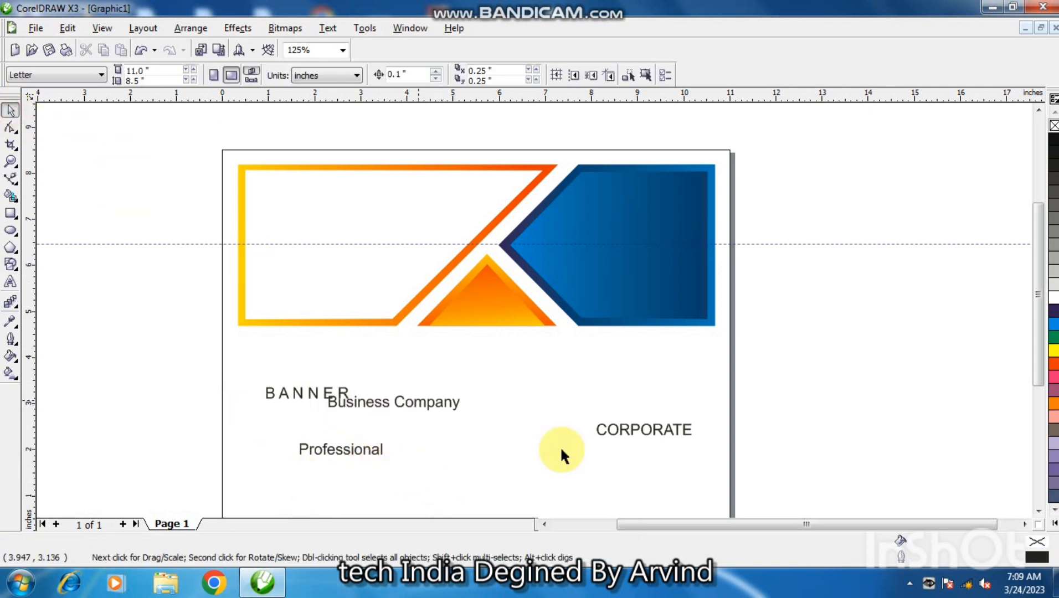
click(603, 430)
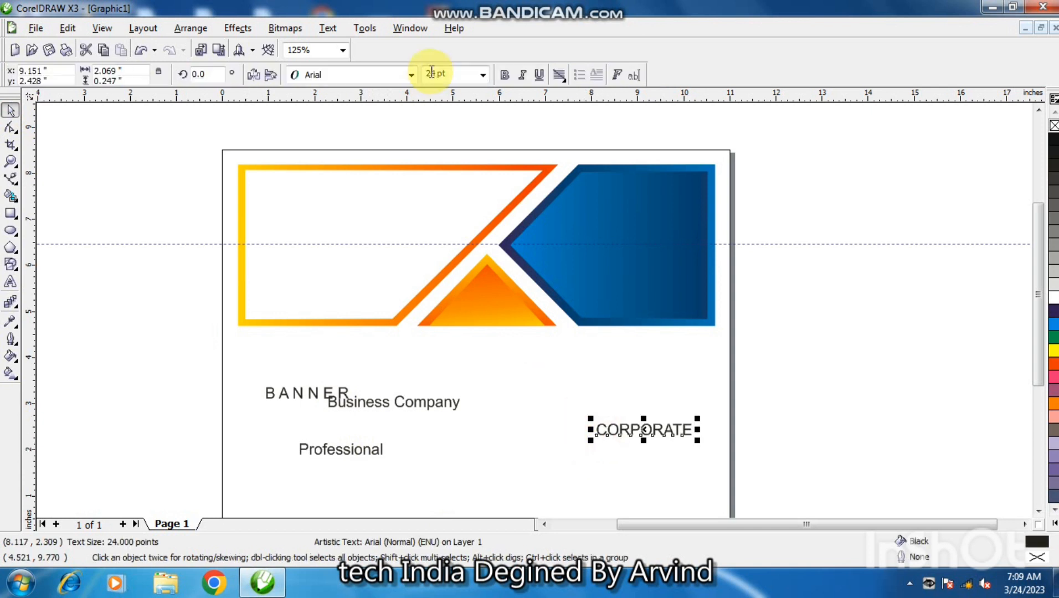
click(411, 75)
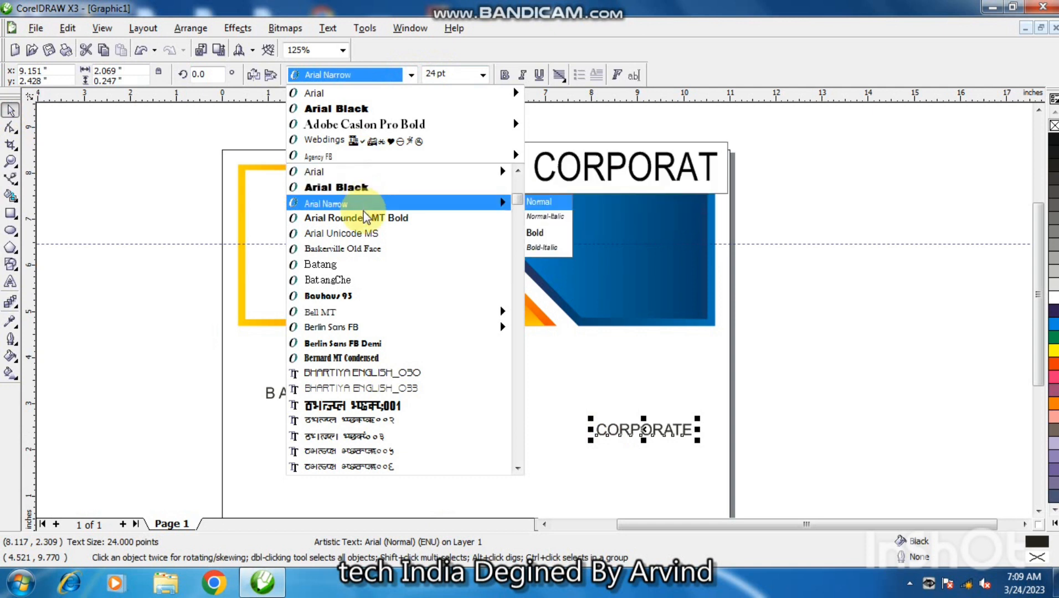
click(360, 189)
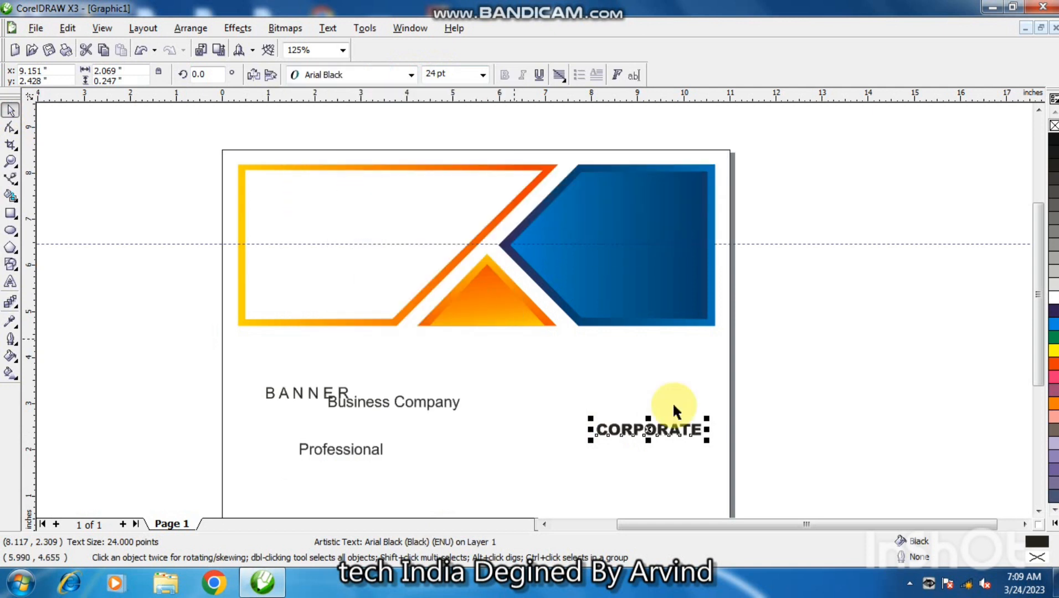
- Place the CORPORATE text in the upper part of the blue arrow panel, filled white and enlarged to about 25.5 pt
drag(655, 436, 631, 210)
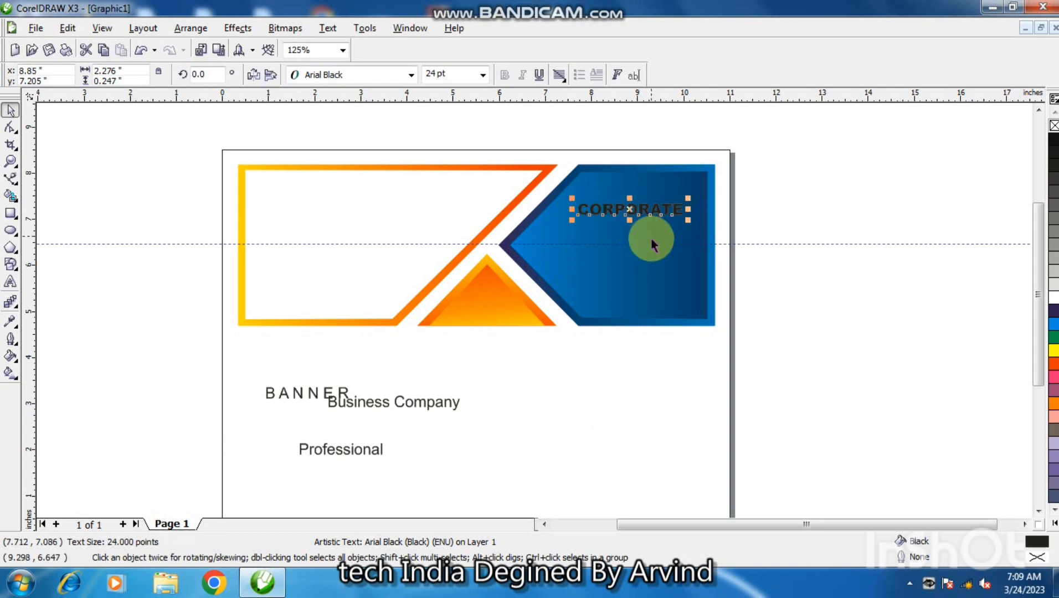
click(1055, 298)
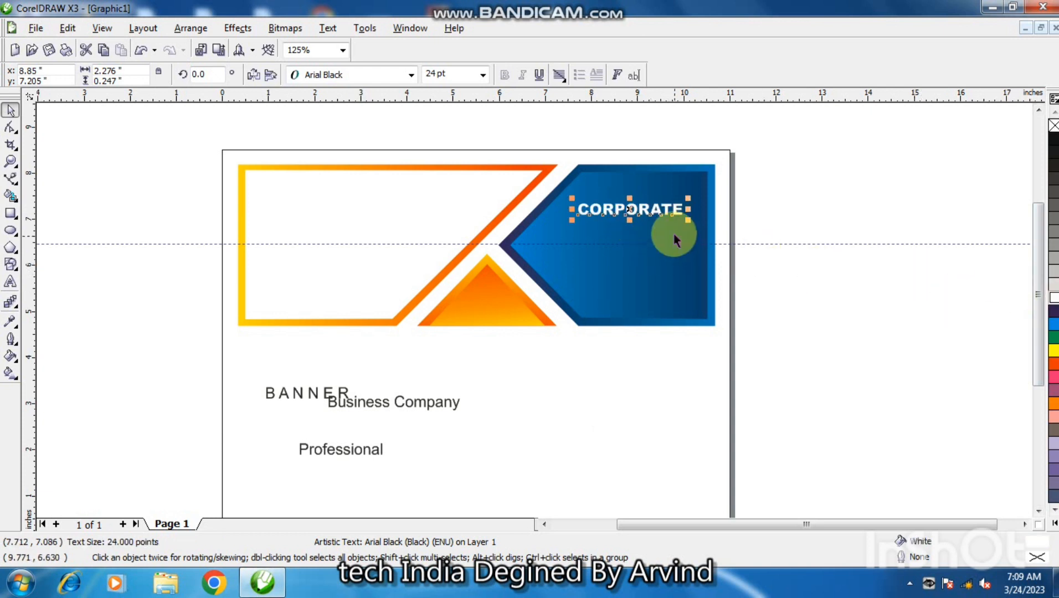
shift+click(687, 220)
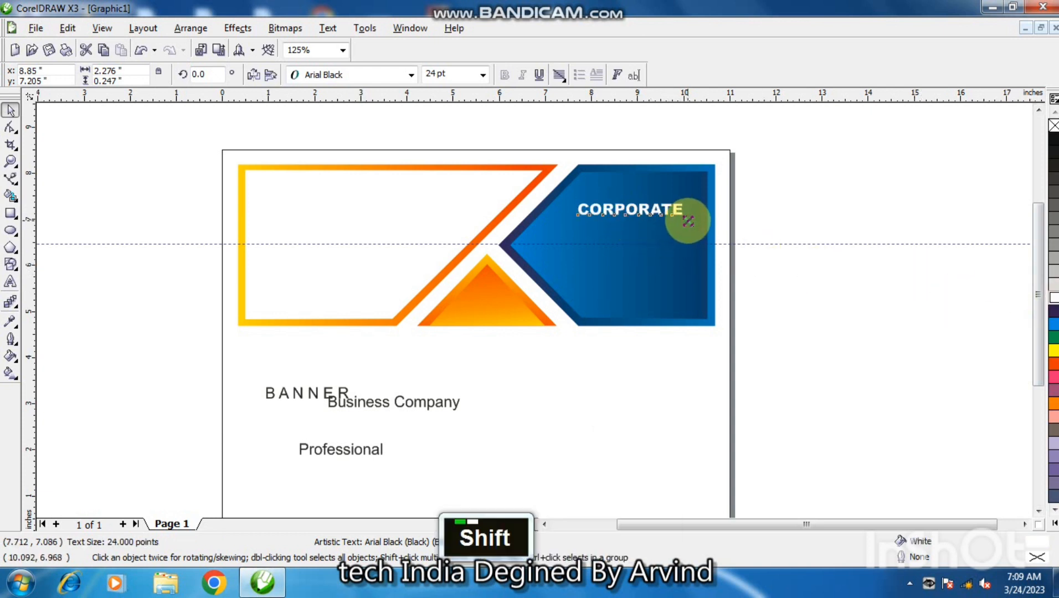
drag(688, 221, 690, 223)
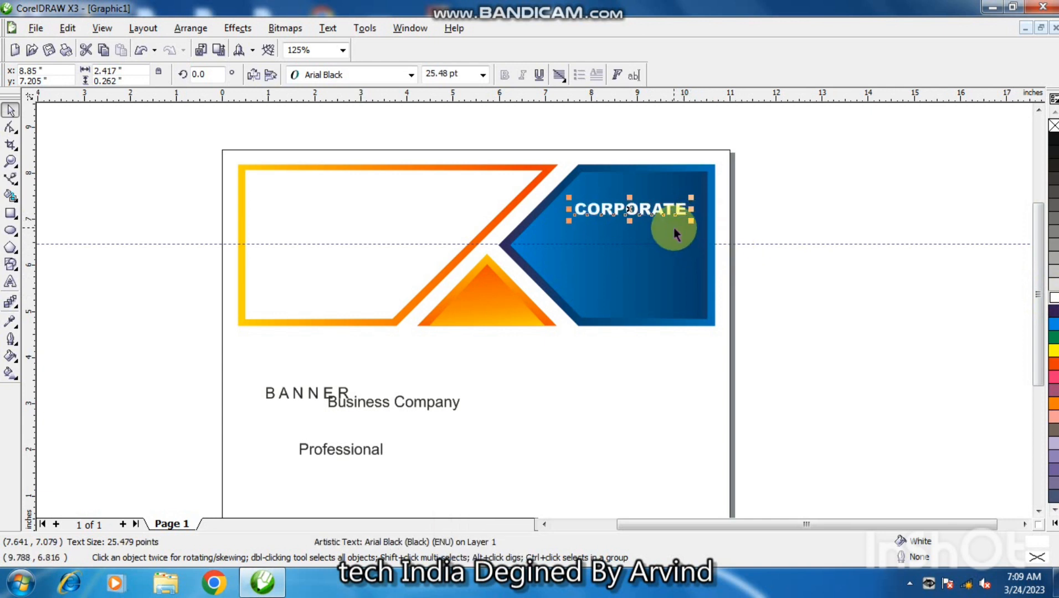
key(Left)
- Change the CORPORATE text's font to Adobe Caslon Pro Bold
click(415, 76)
mouse_move(390, 108)
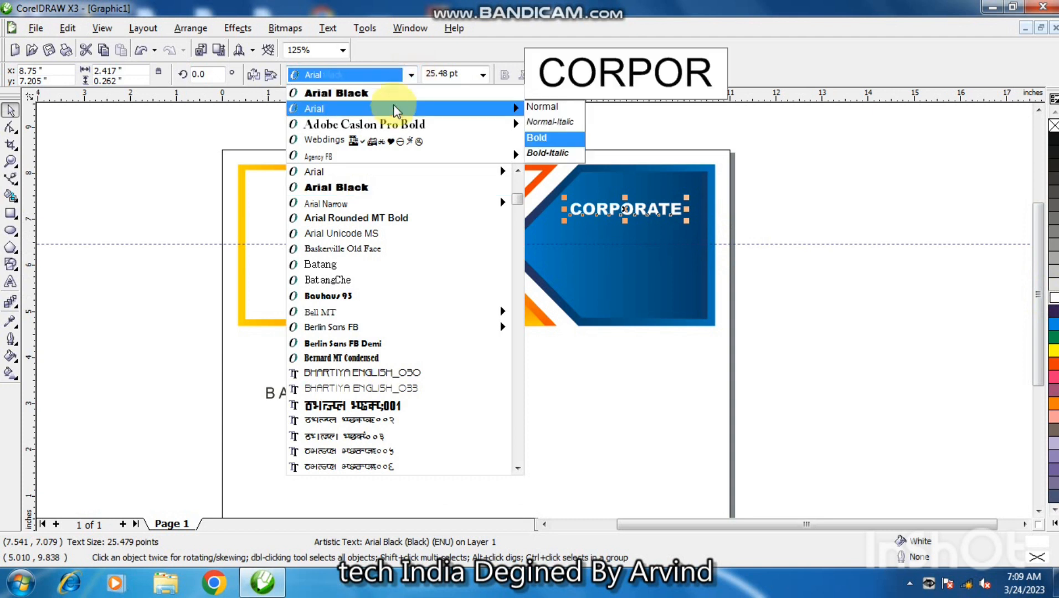
mouse_move(385, 131)
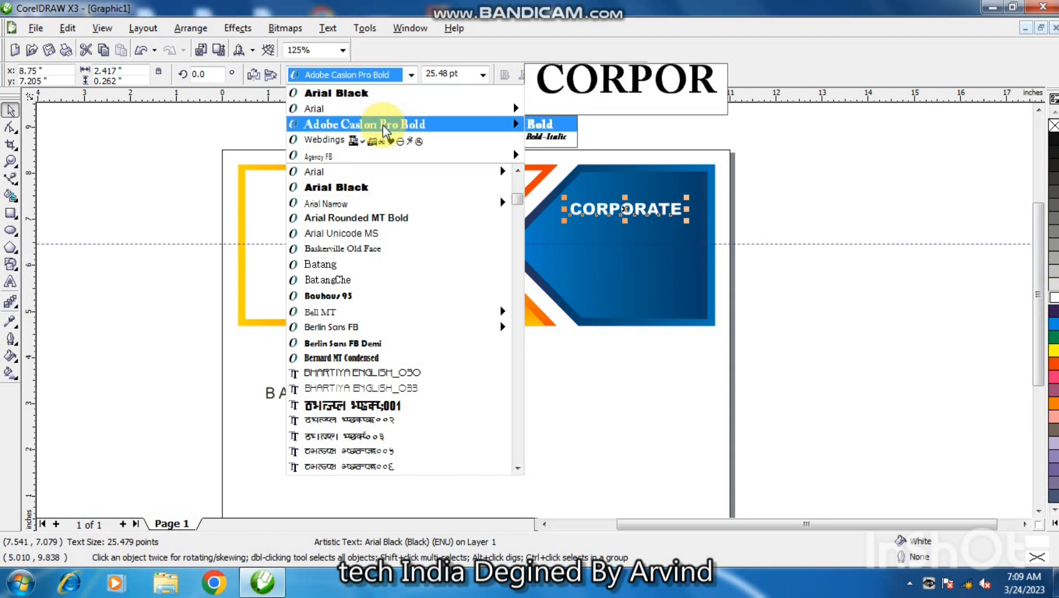
click(384, 126)
key(Escape)
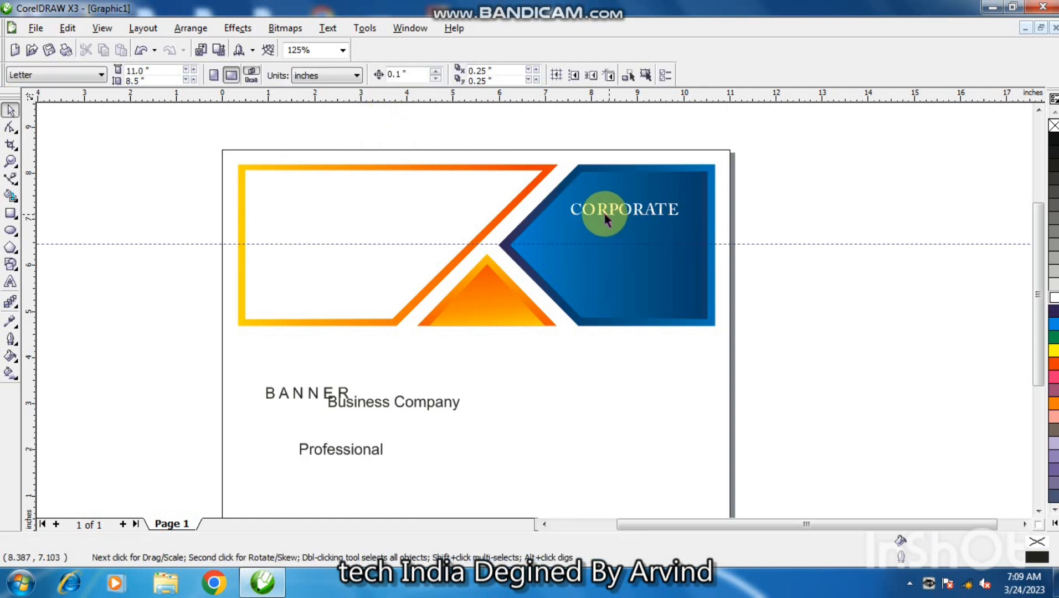
- Set the font of the letter-spaced BANNER text to Arial Black
click(343, 393)
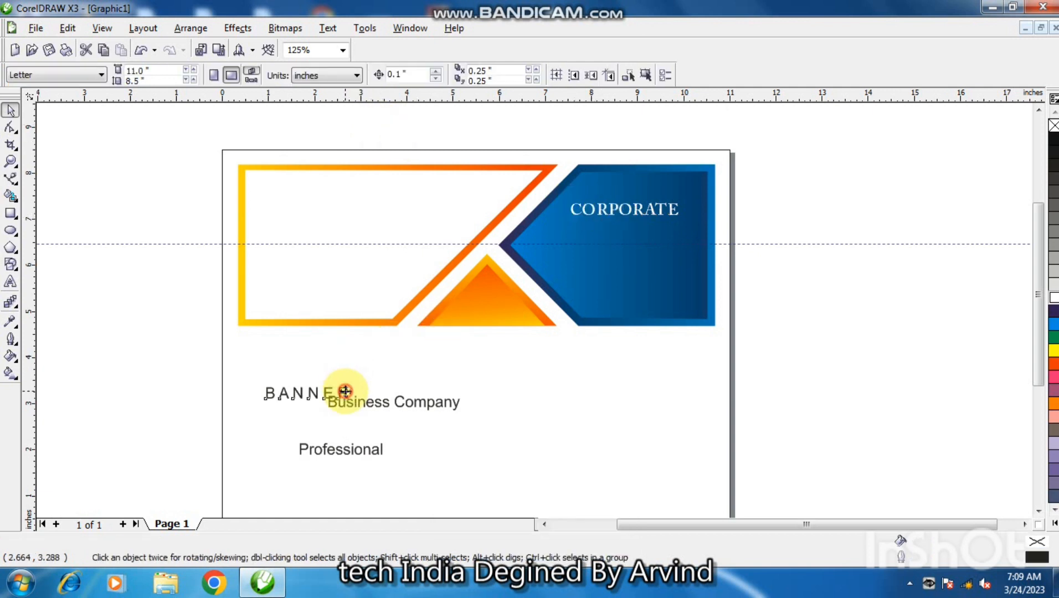
click(411, 75)
click(383, 123)
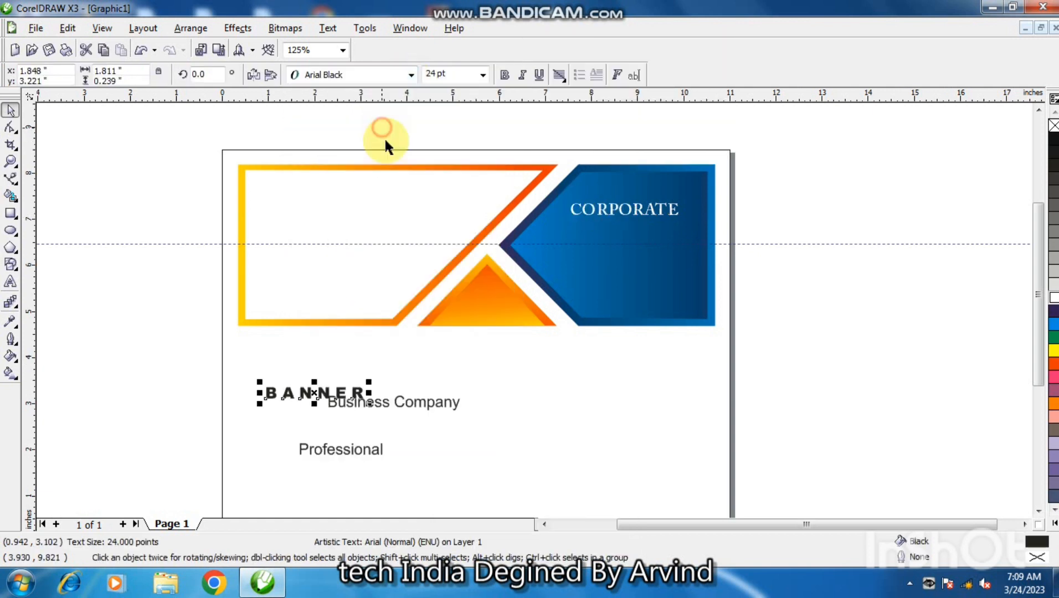
- Place the BANNER text directly beneath CORPORATE in the arrow panel, enlarged to about 32.7 pt and filled white without an outline
drag(326, 391, 700, 229)
key(Down)
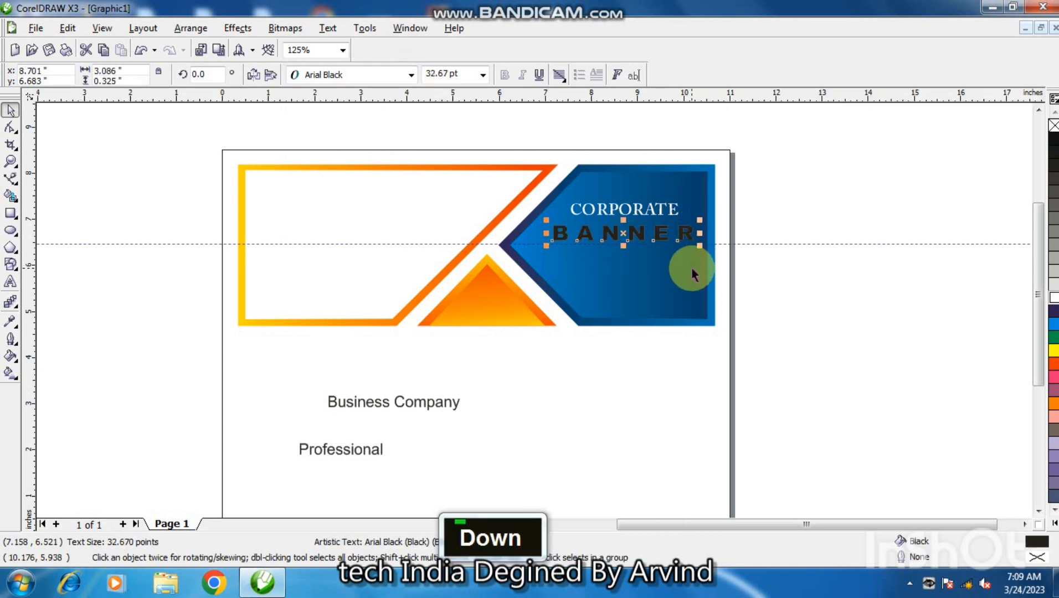
click(1054, 297)
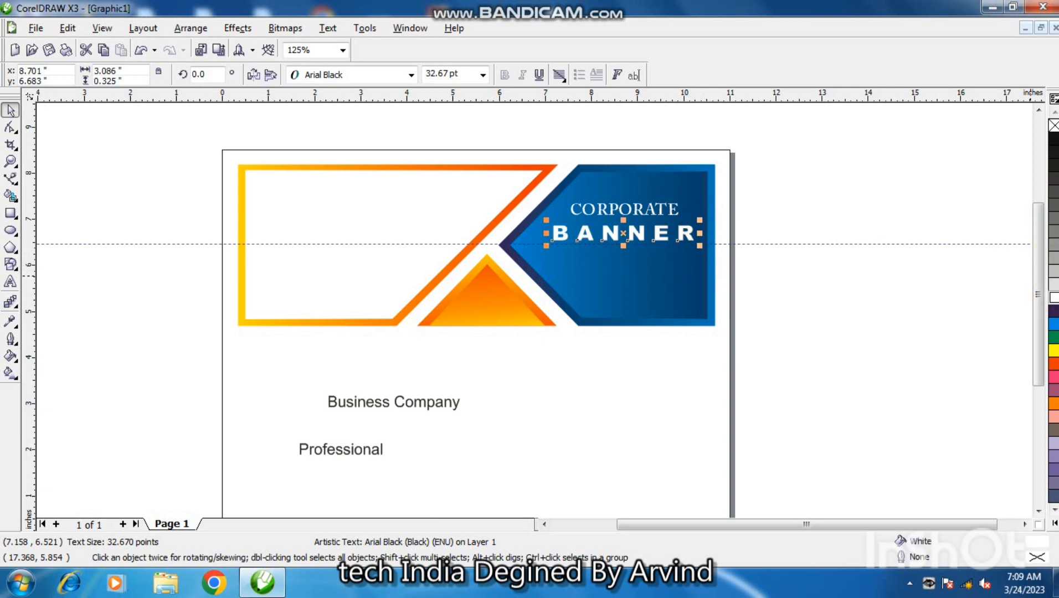
right_click(1051, 124)
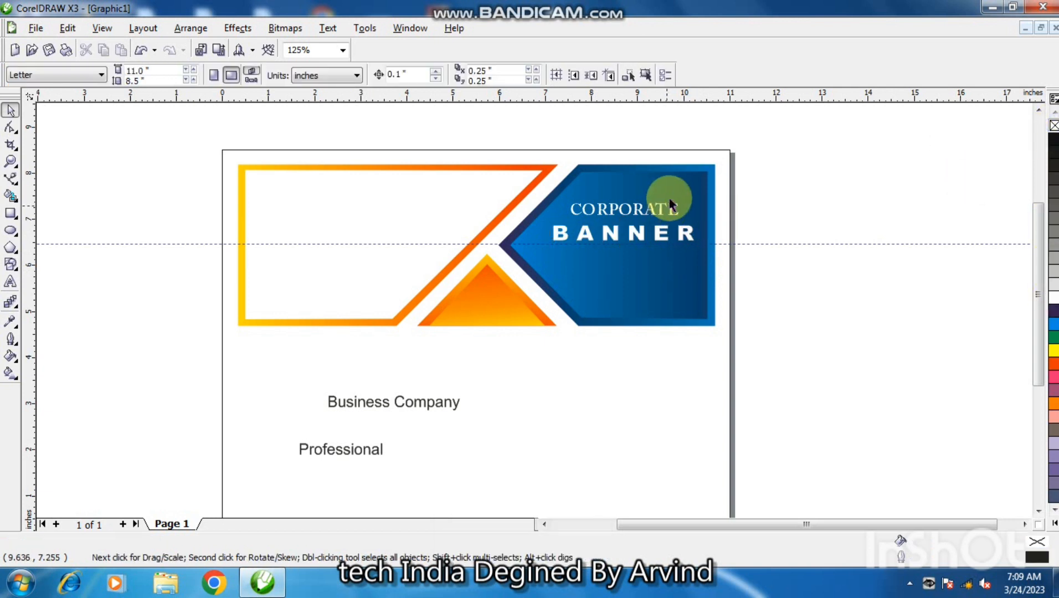
- Align the centres of the CORPORATE and BANNER texts so they share one vertical axis
click(655, 211)
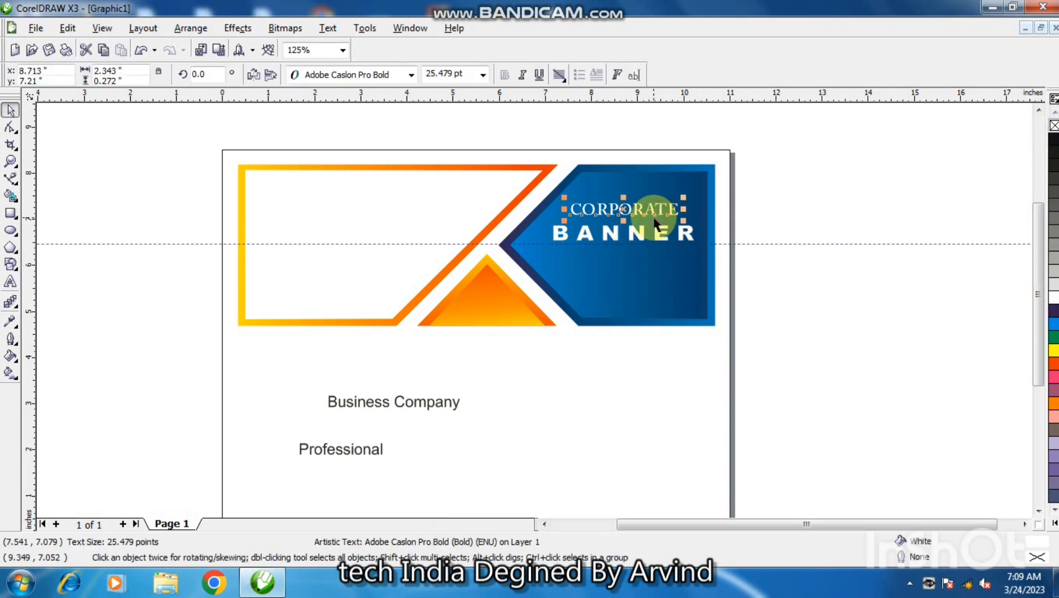
key(shift)
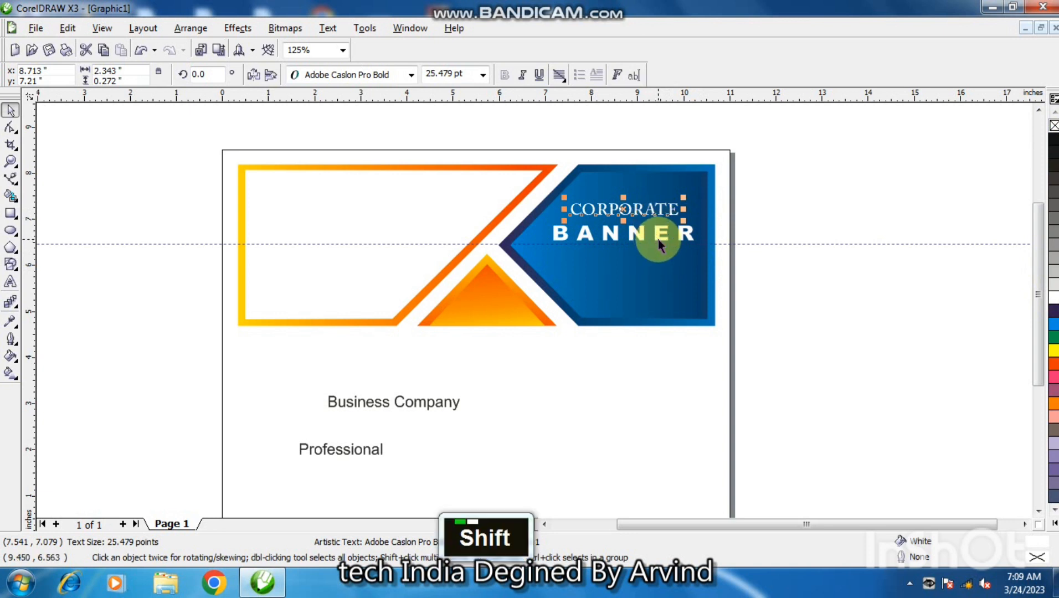
shift+click(660, 244)
key(Home)
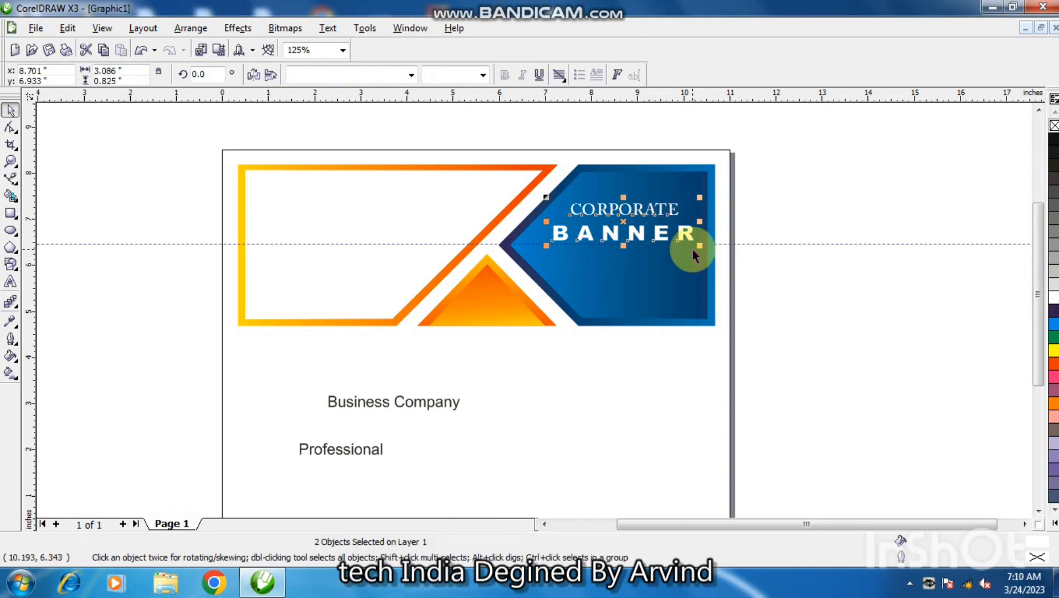
key(c)
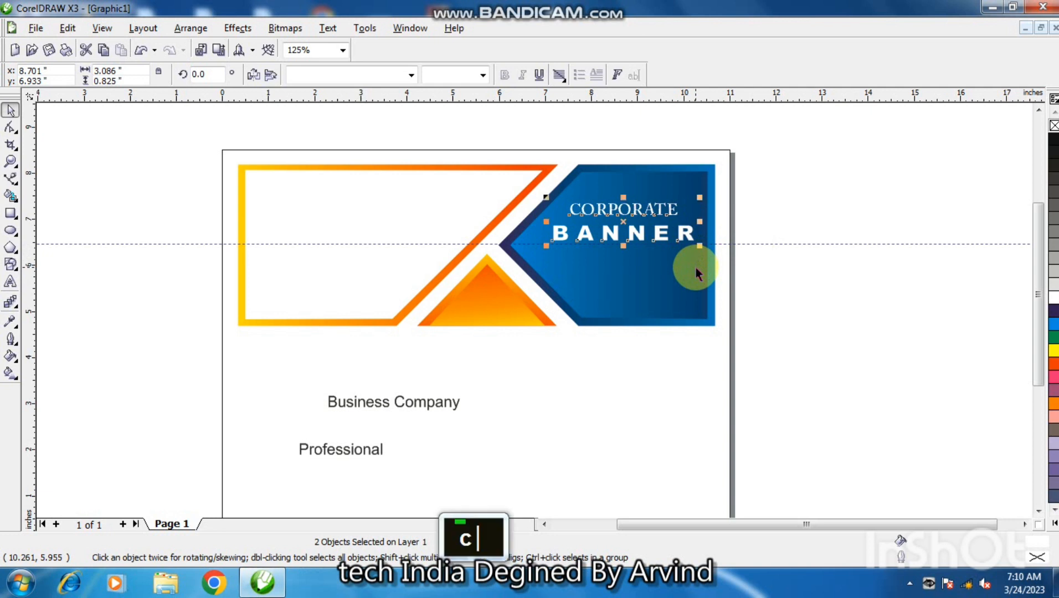
click(769, 285)
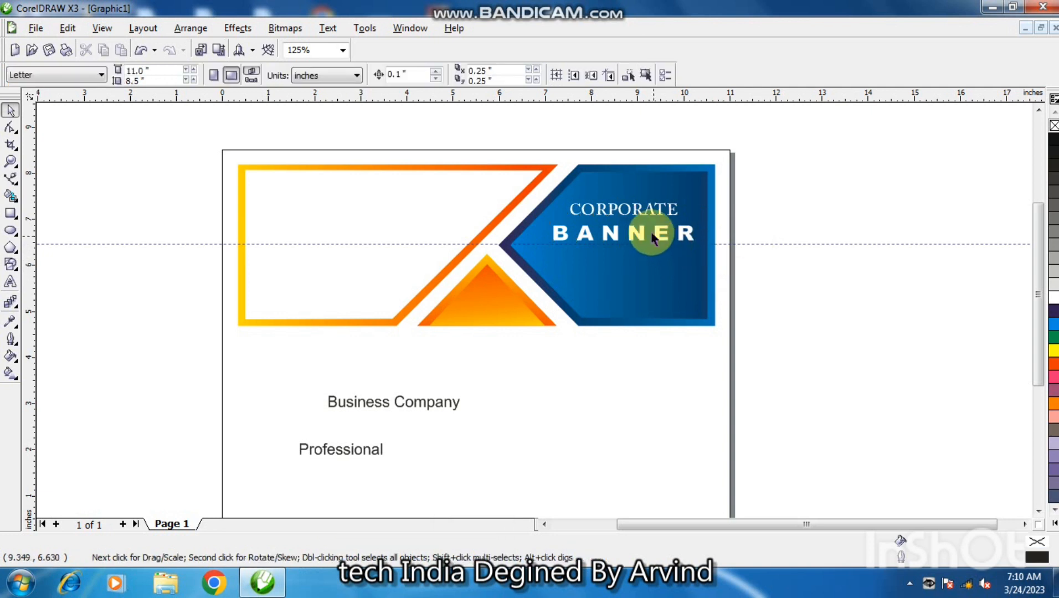
- Group the CORPORATE and BANNER texts together
click(659, 244)
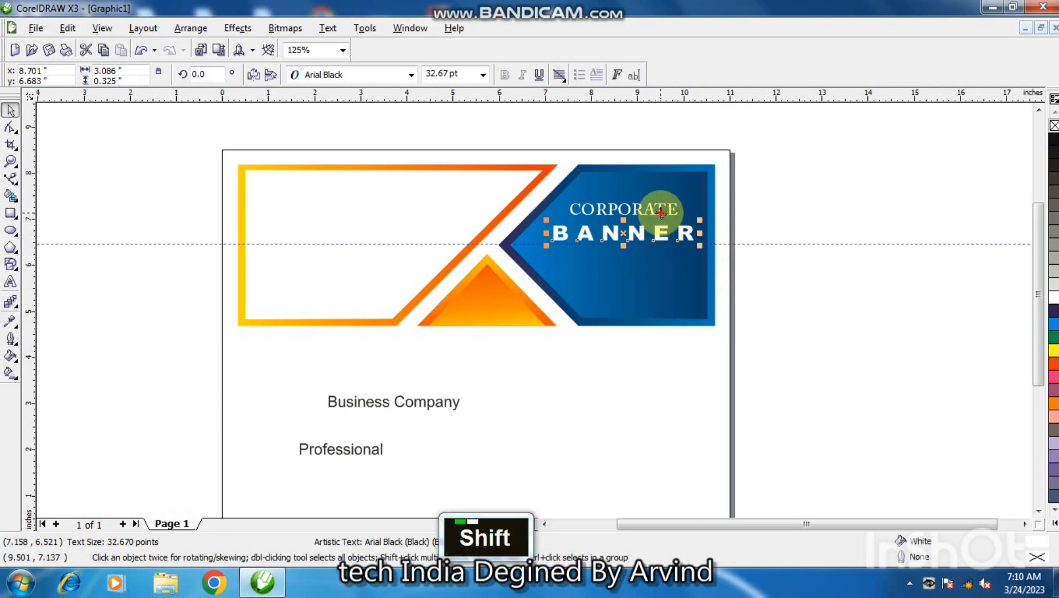
shift+click(664, 212)
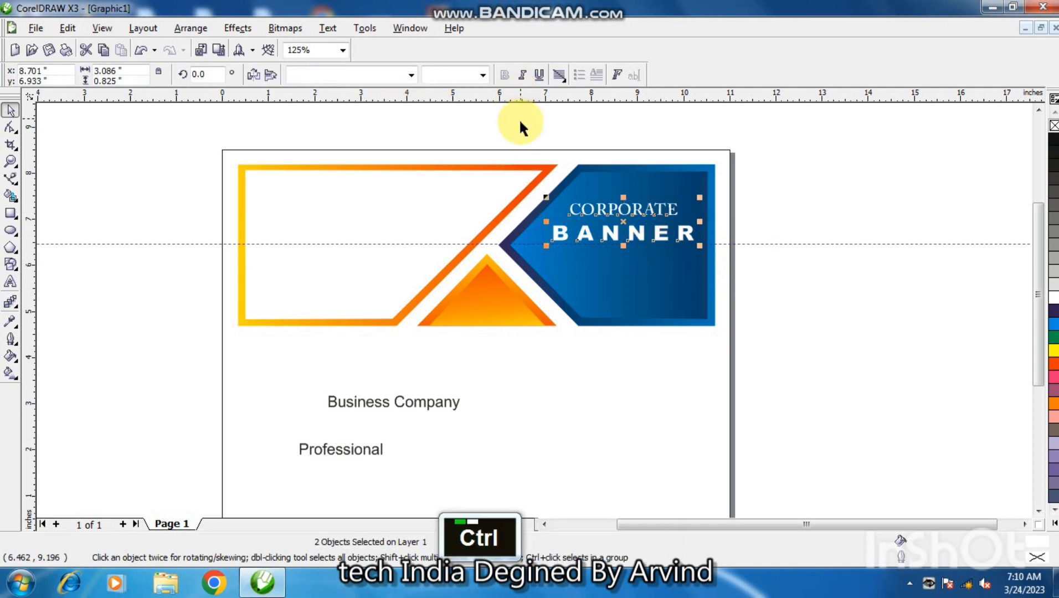
key(ctrl+g)
- Centre the text group horizontally and vertically on the blue arrow panel
shift+click(609, 279)
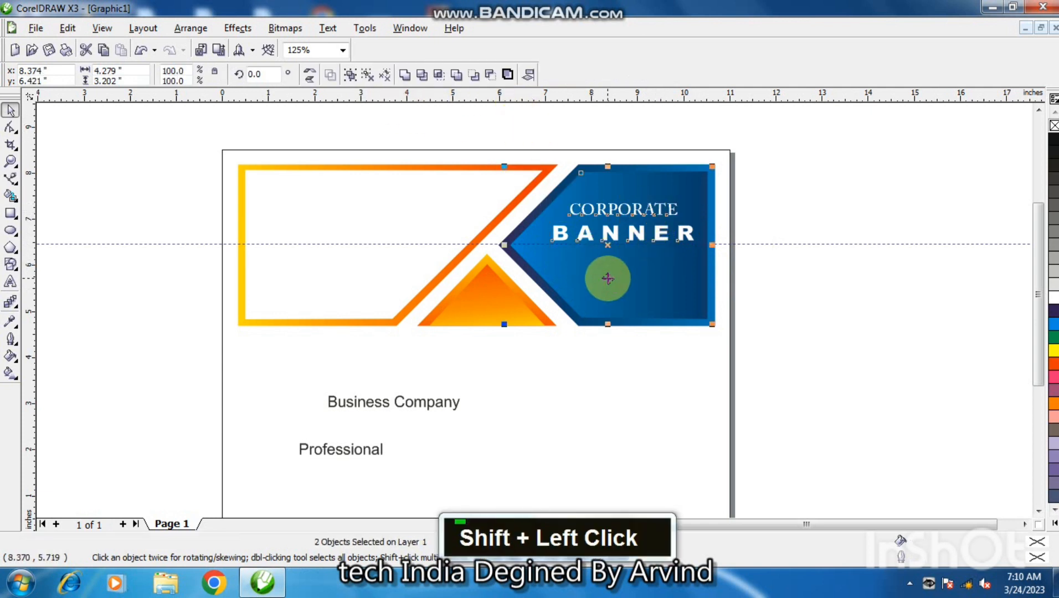
key(c)
key(e)
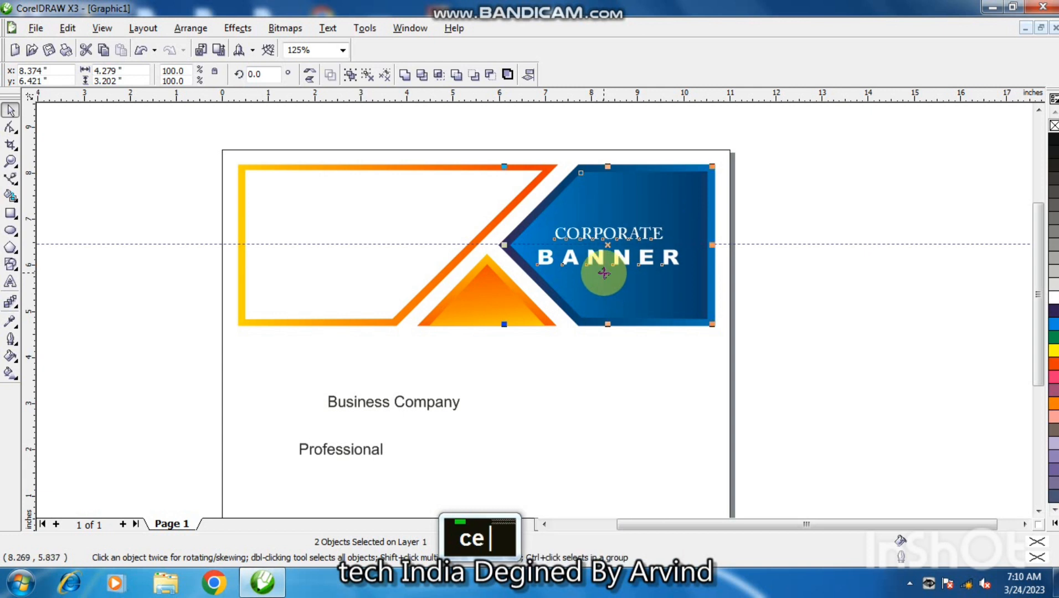
click(815, 290)
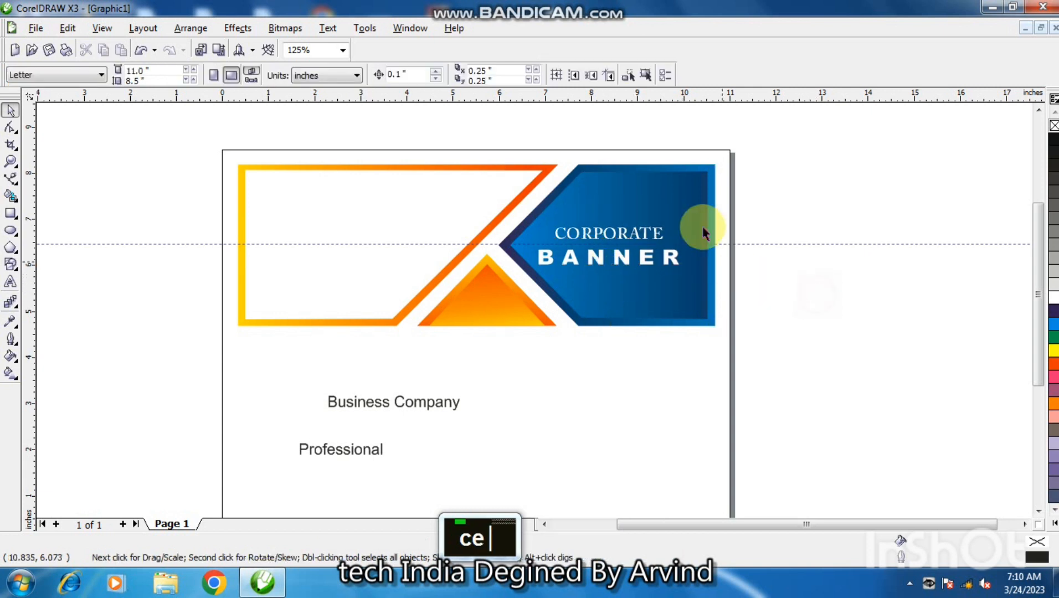
- Nudge the CORPORATE BANNER group 0.2 inches to the right and 0.05 inches up within the arrow panel
drag(786, 203, 514, 289)
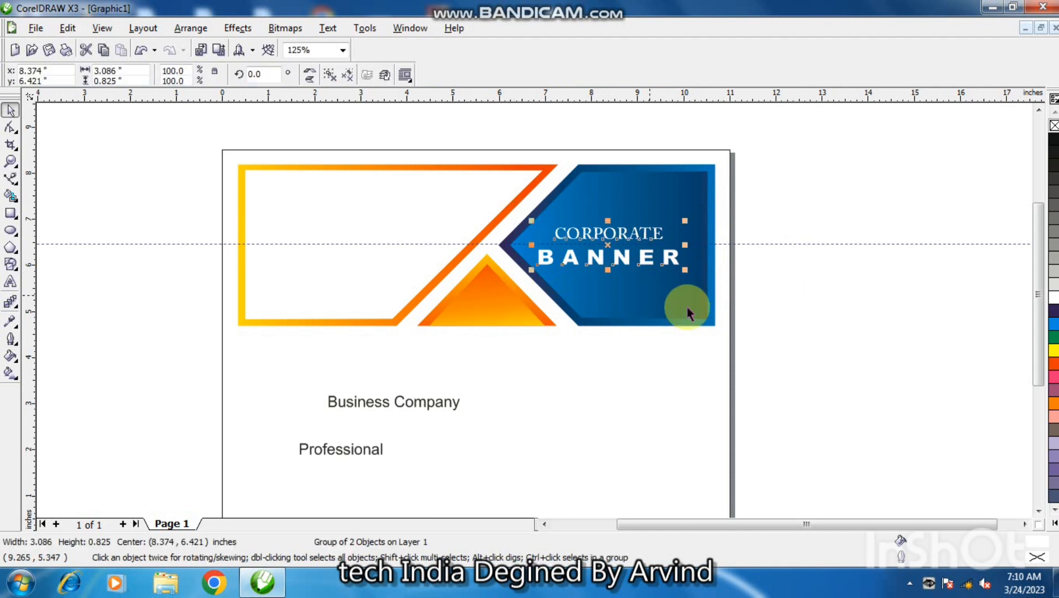
key(Right)
key(Right)
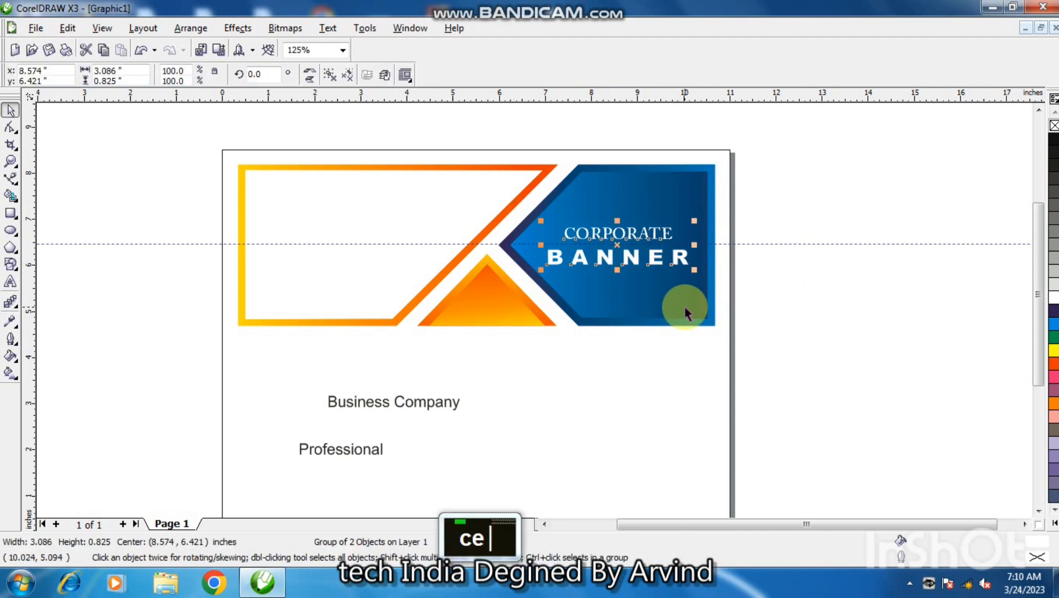
key(ctrl+Up)
key(ctrl+Right)
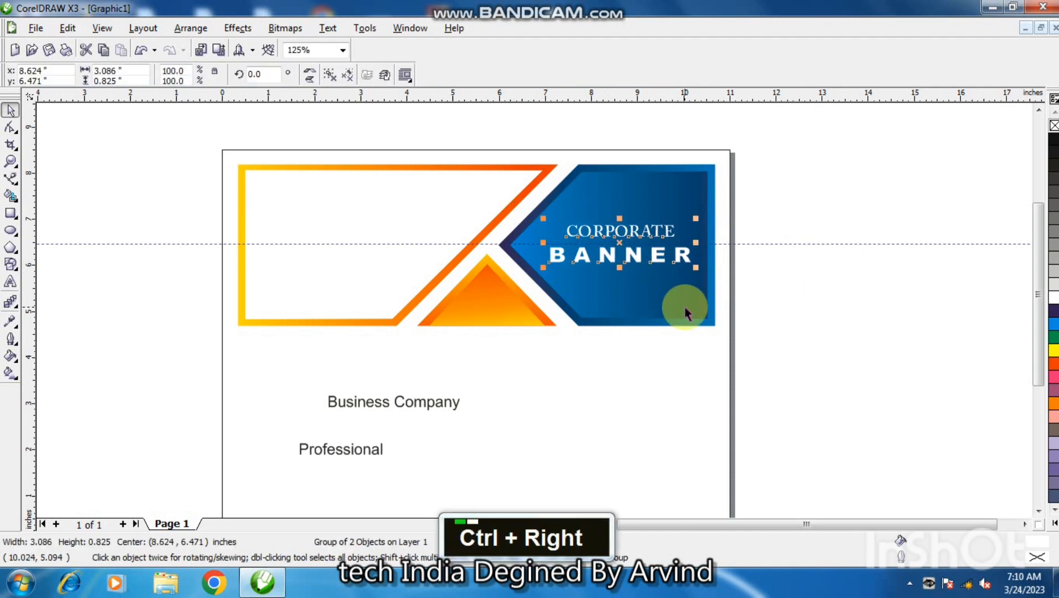
key(ctrl+Left)
click(822, 324)
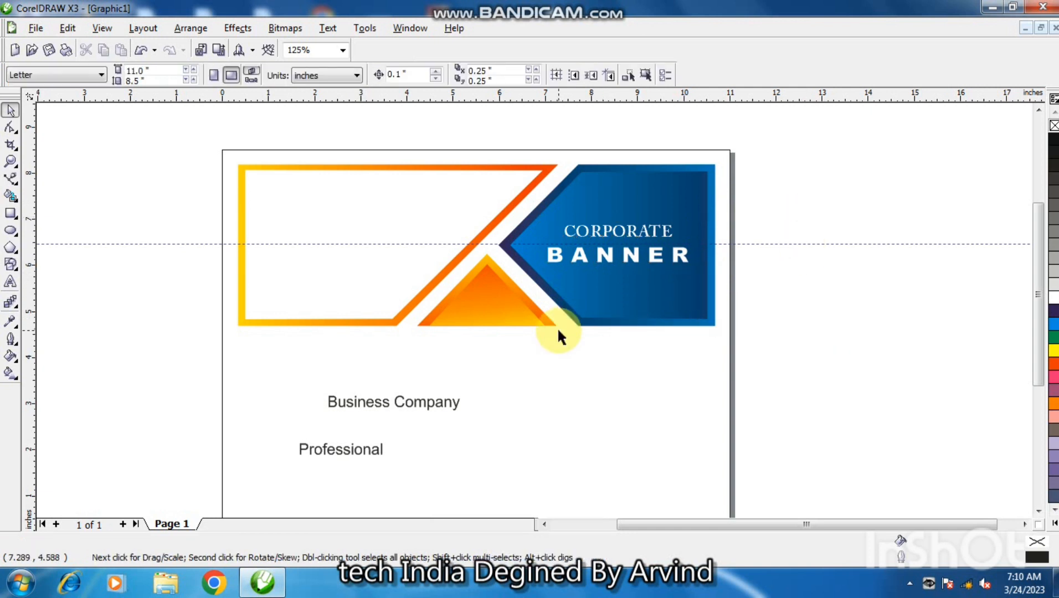
- Set the font of the "Business Company" text to Adobe Caslon Pro Bold
click(428, 399)
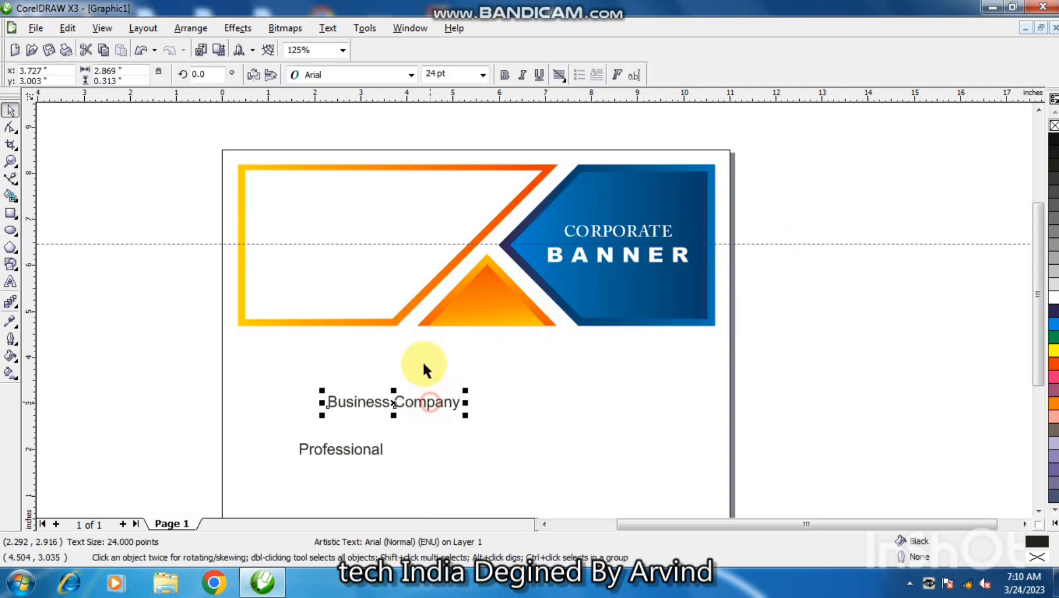
click(412, 75)
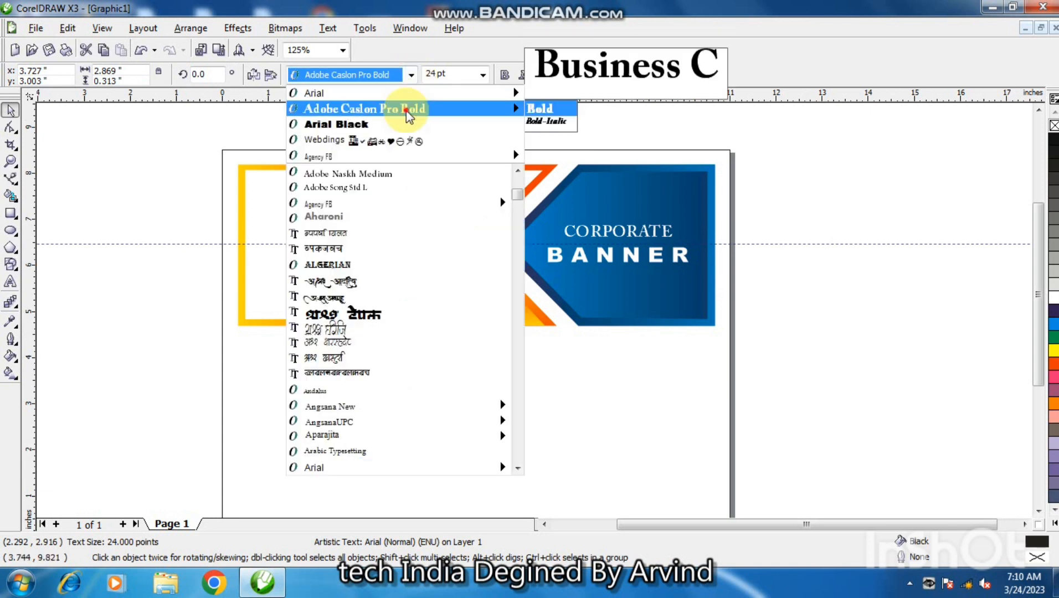
click(406, 107)
- Enlarge the "Business Company" text to about 40.8 pt and move it into the upper part of the white left panel
drag(458, 419, 501, 435)
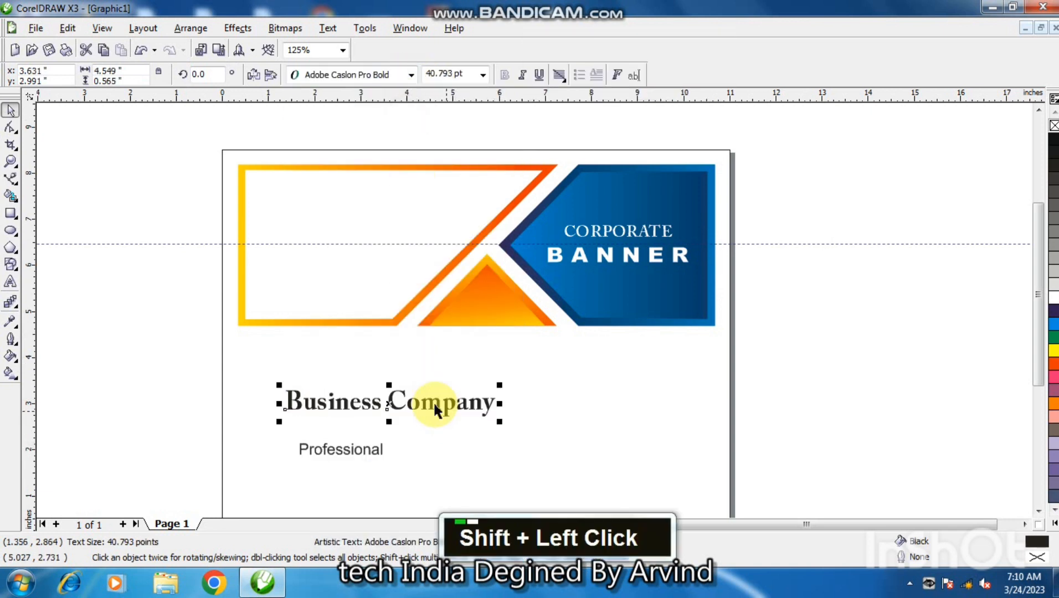
drag(421, 403, 396, 225)
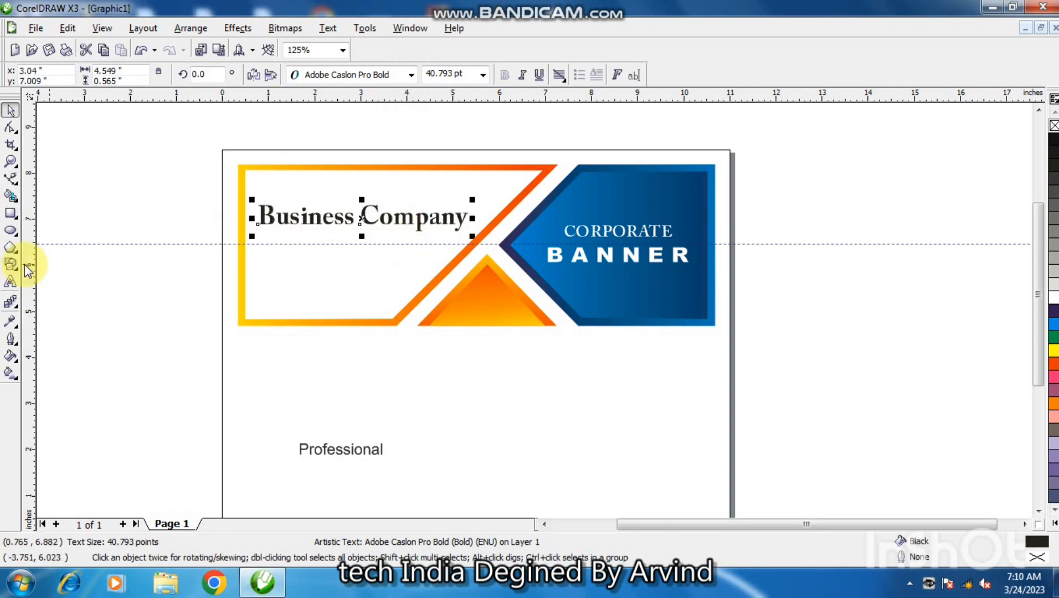
- Apply a linear horizontal fountain fill from bright blue to dark navy across the "Business Company" text
click(10, 374)
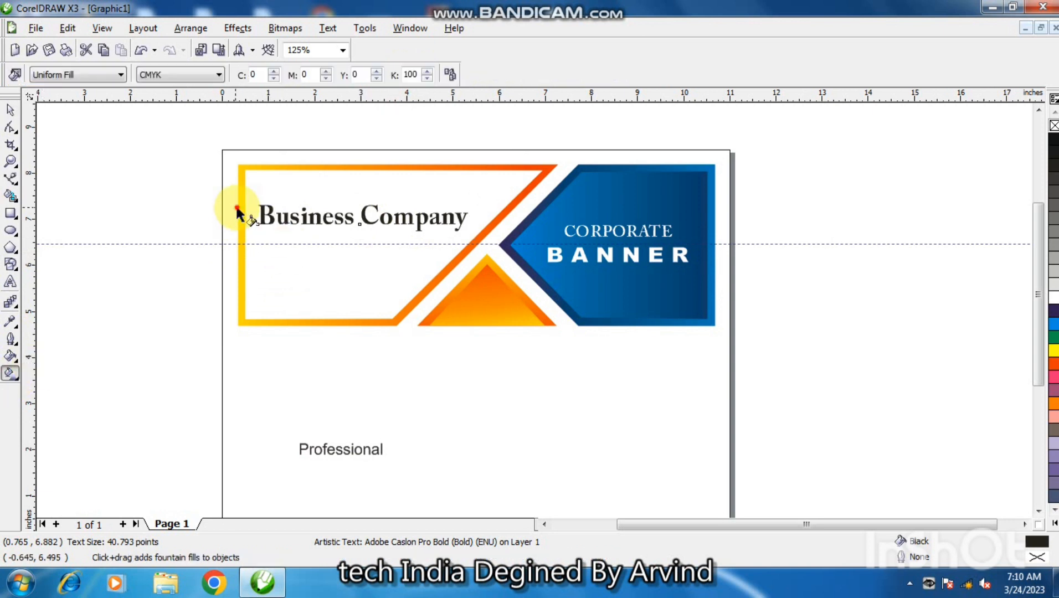
drag(236, 207, 471, 219)
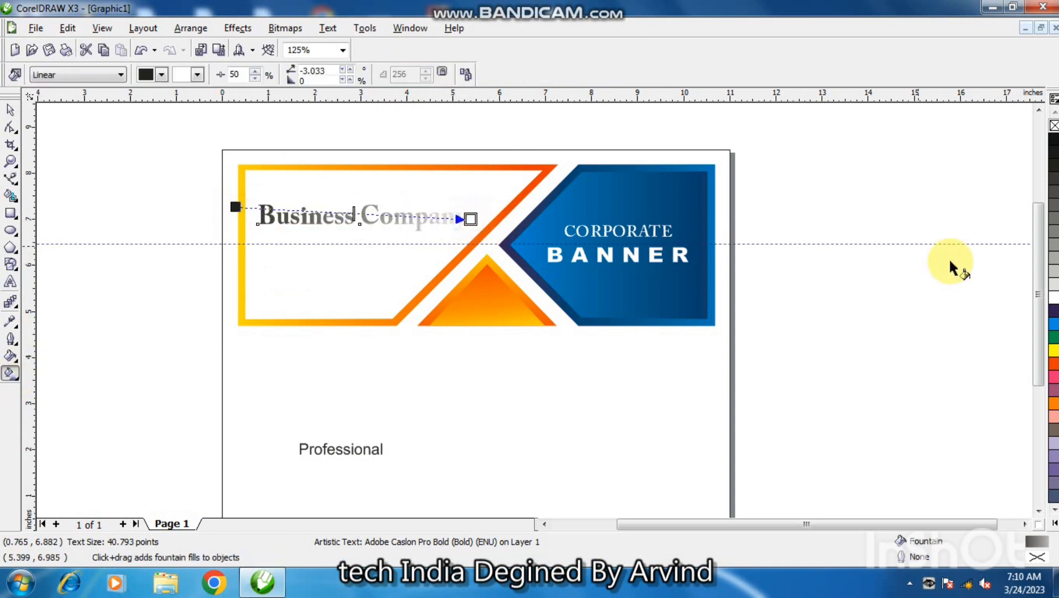
click(1054, 310)
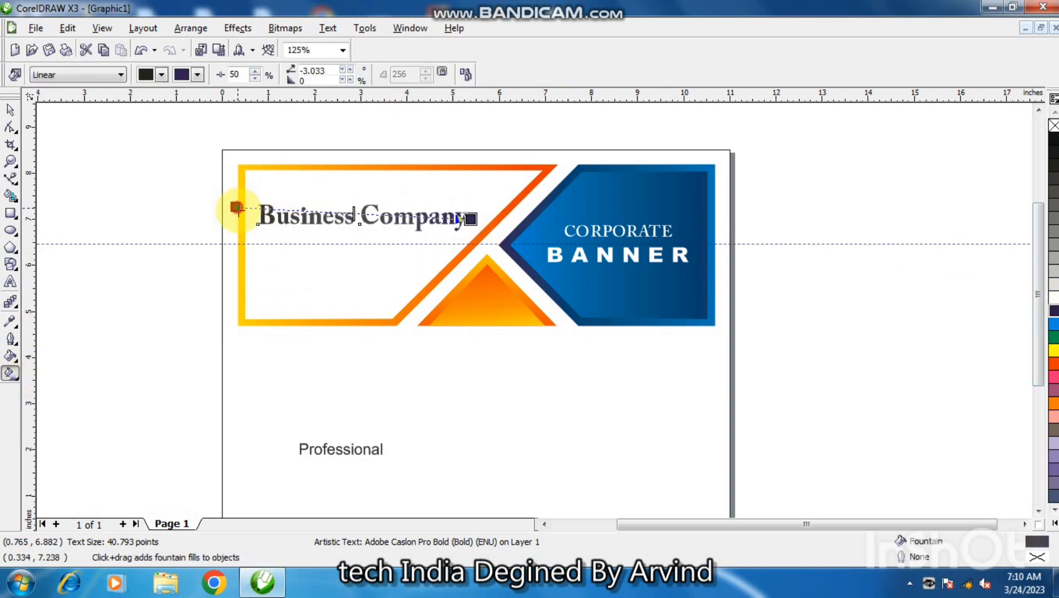
drag(237, 208, 239, 218)
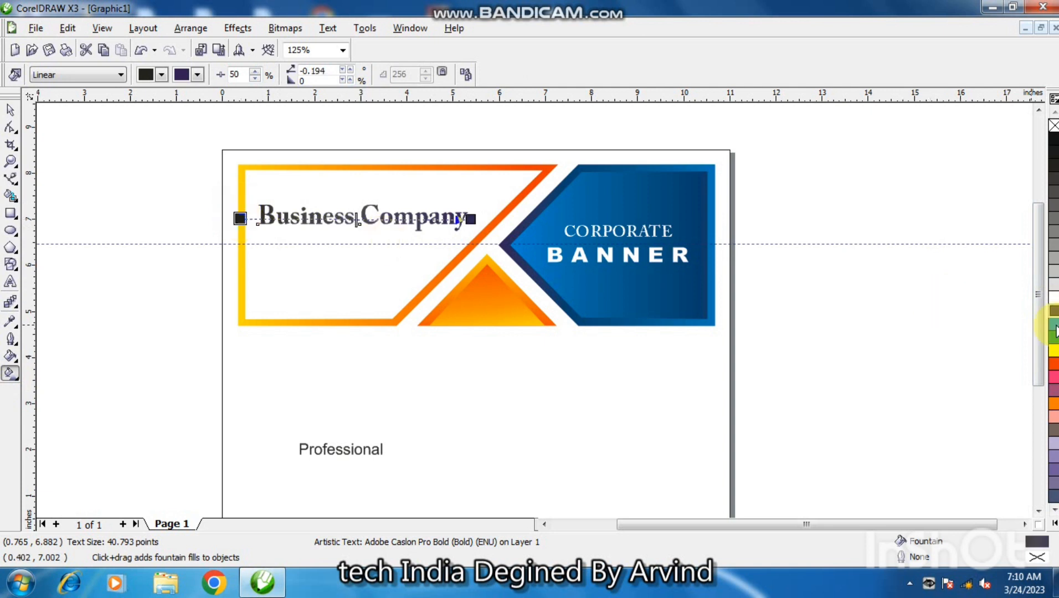
click(1054, 324)
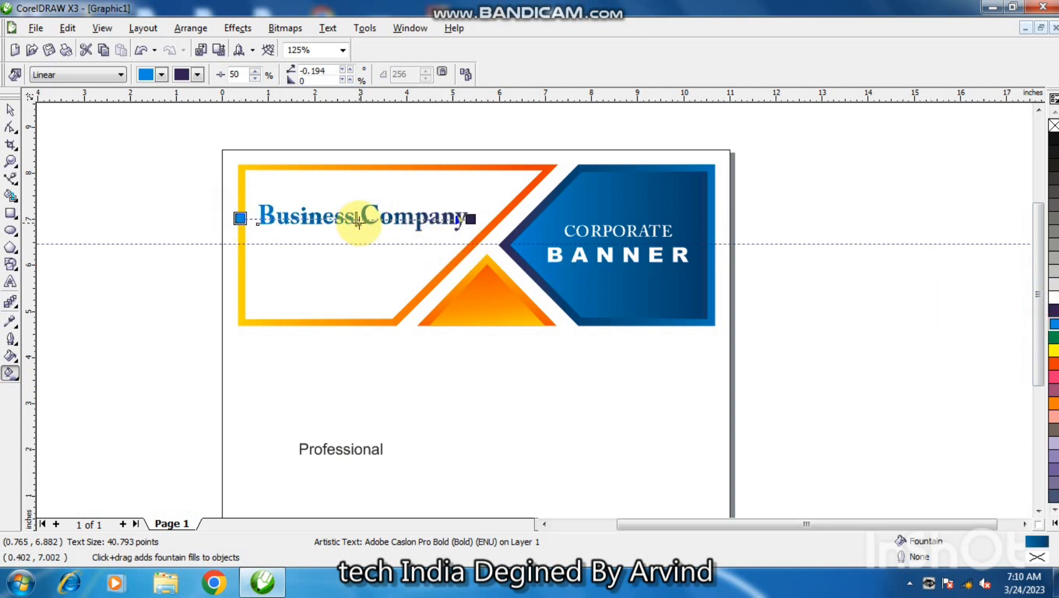
- Set the "Business Company" gradient midpoint to 35% and reorient it vertically, with blue below the letters and navy above
drag(358, 220, 325, 220)
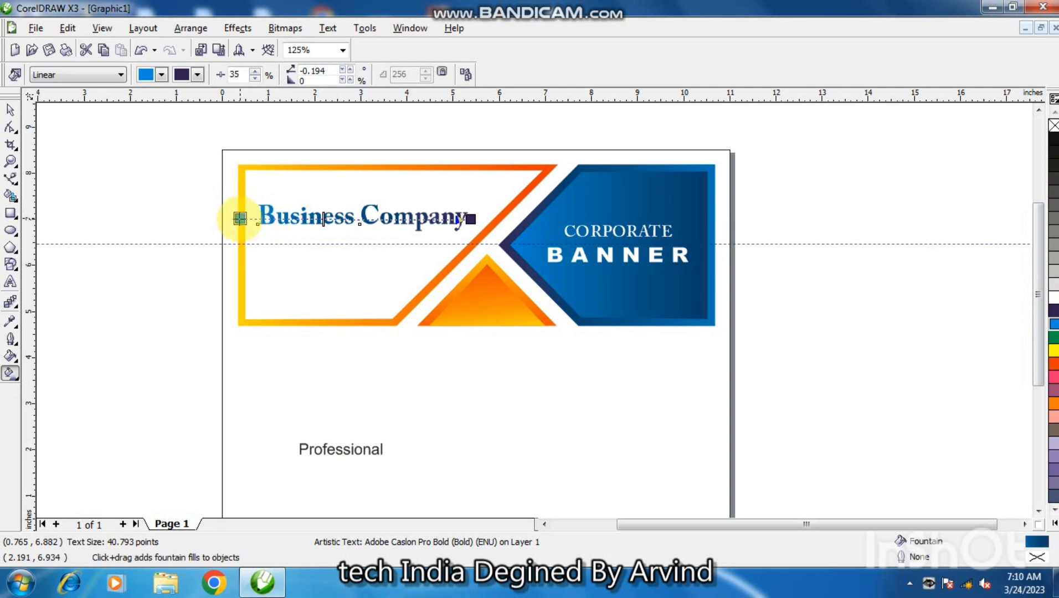
drag(239, 219, 346, 234)
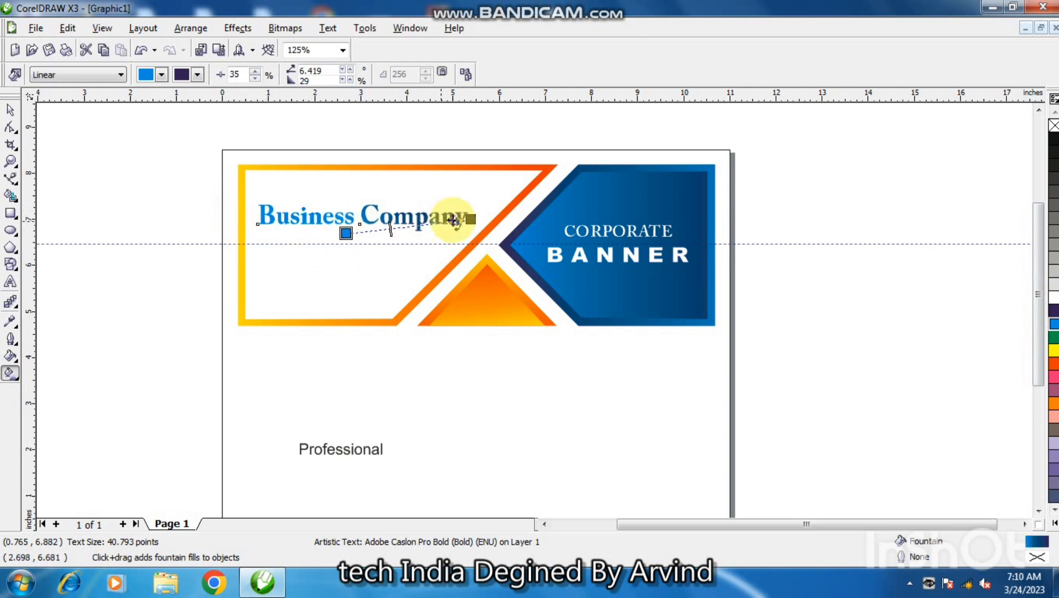
drag(469, 220, 347, 198)
key(ctrl)
click(10, 109)
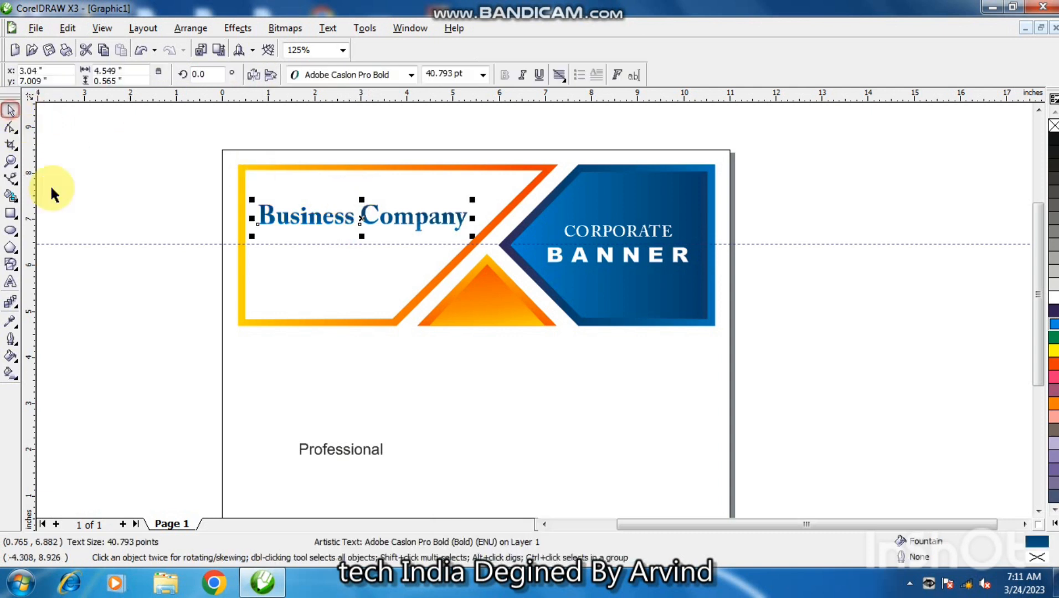
- Set the "Professional" text to Adobe Caslon Pro Bold at about 42.8 pt and place it directly below "Business Company"
double_click(295, 432)
click(325, 451)
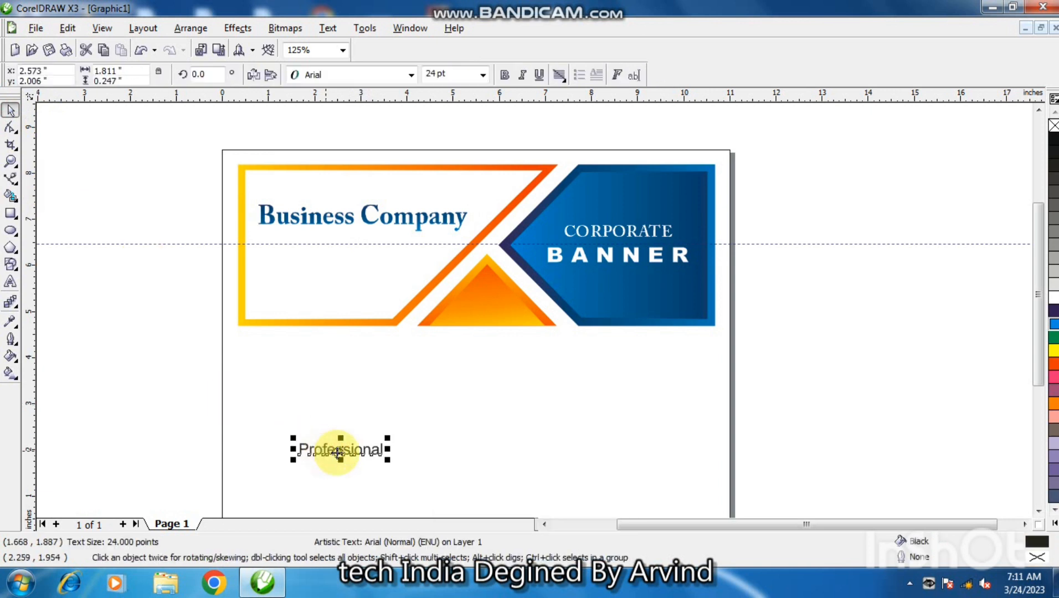
drag(389, 461, 455, 491)
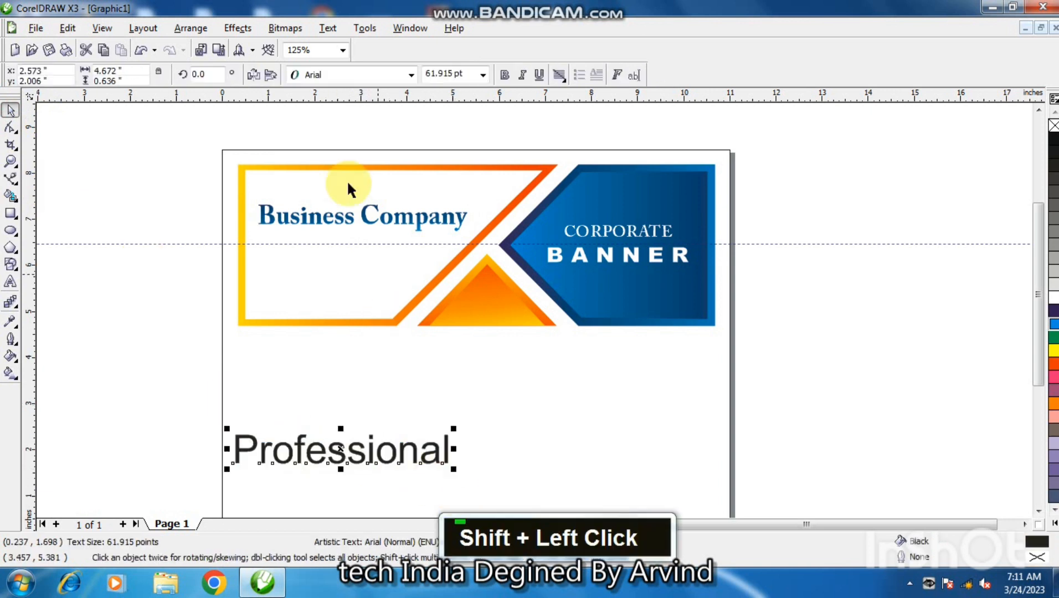
click(326, 74)
click(349, 108)
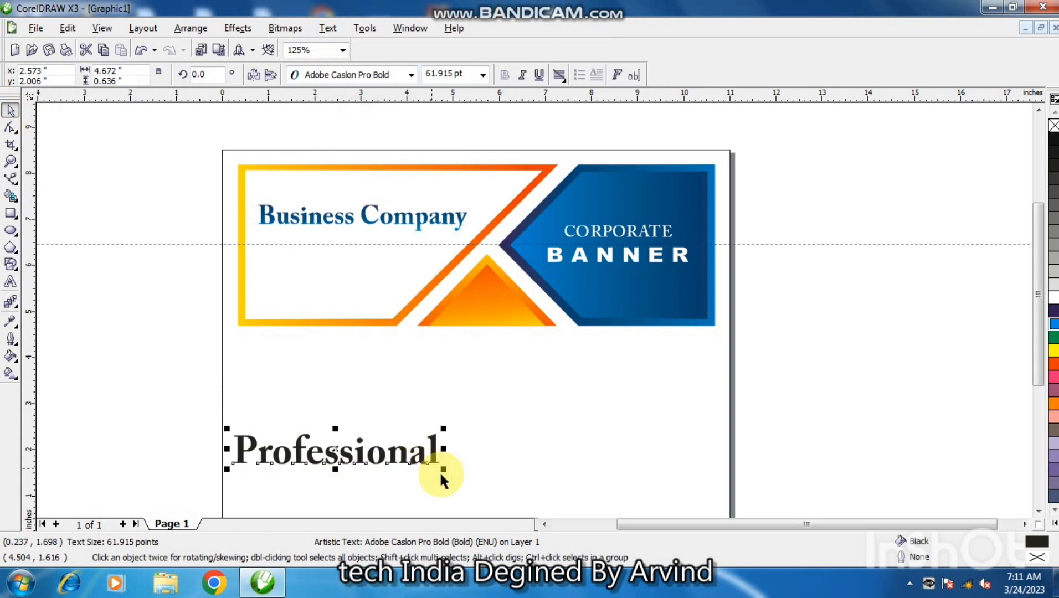
drag(442, 470, 321, 216)
- Apply a vertical linear fountain fill to the "Professional" text, from yellow at its base to orange-red at its top
click(10, 372)
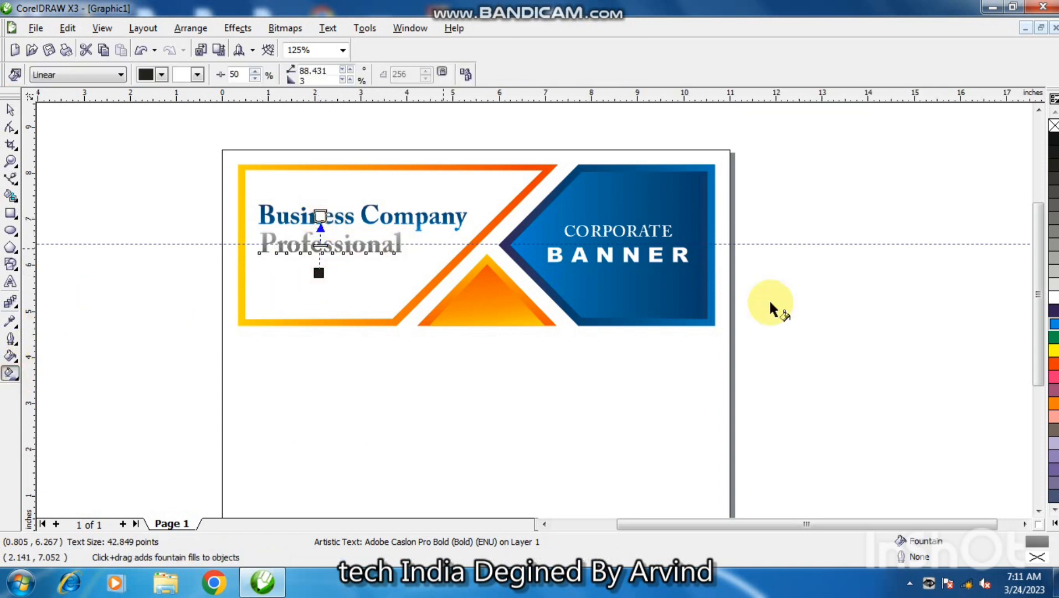
click(1054, 363)
click(319, 272)
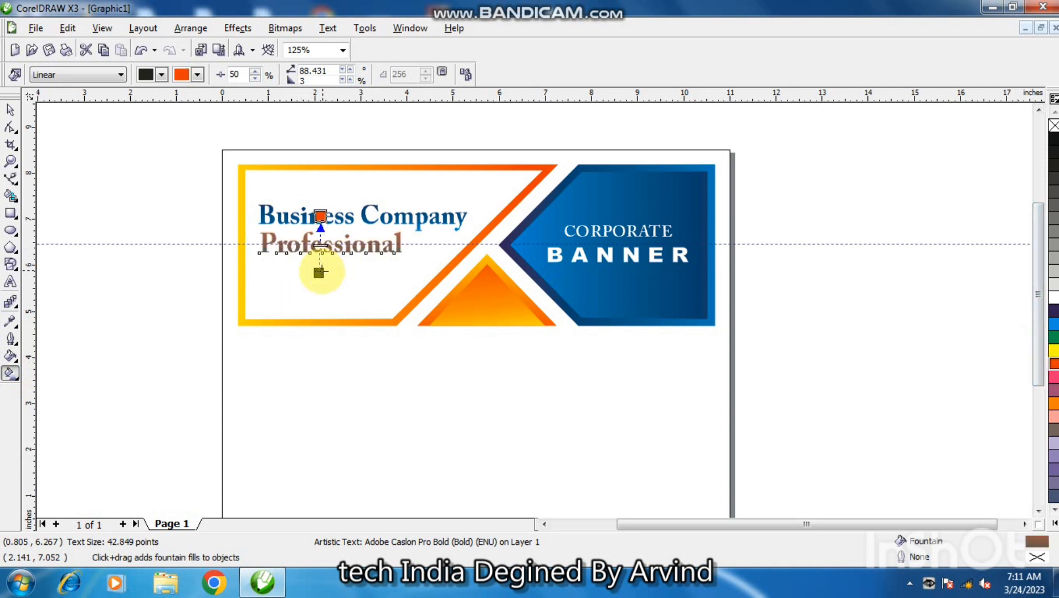
click(1054, 350)
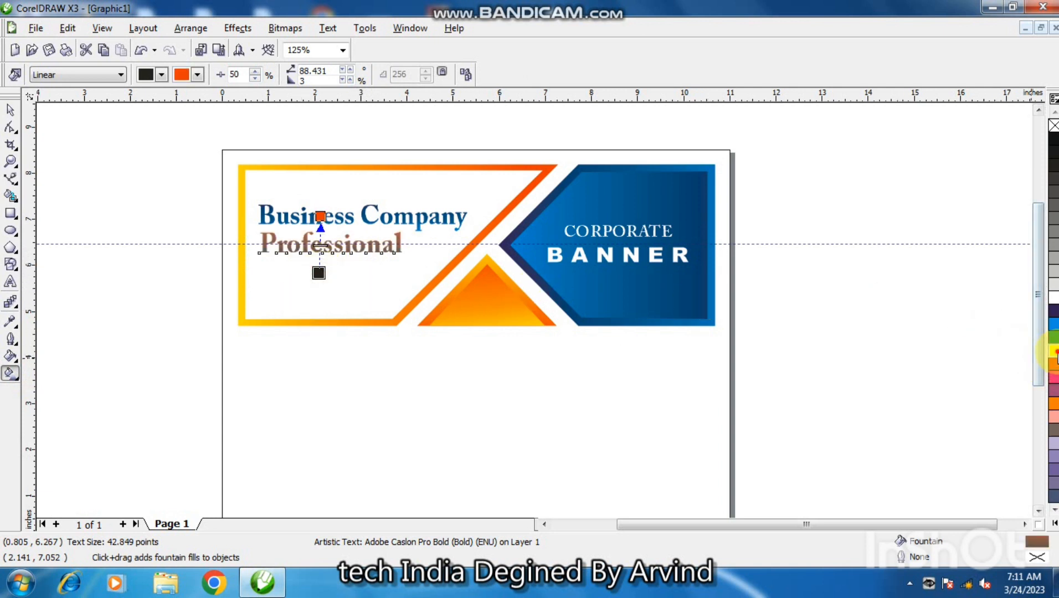
drag(320, 216, 320, 232)
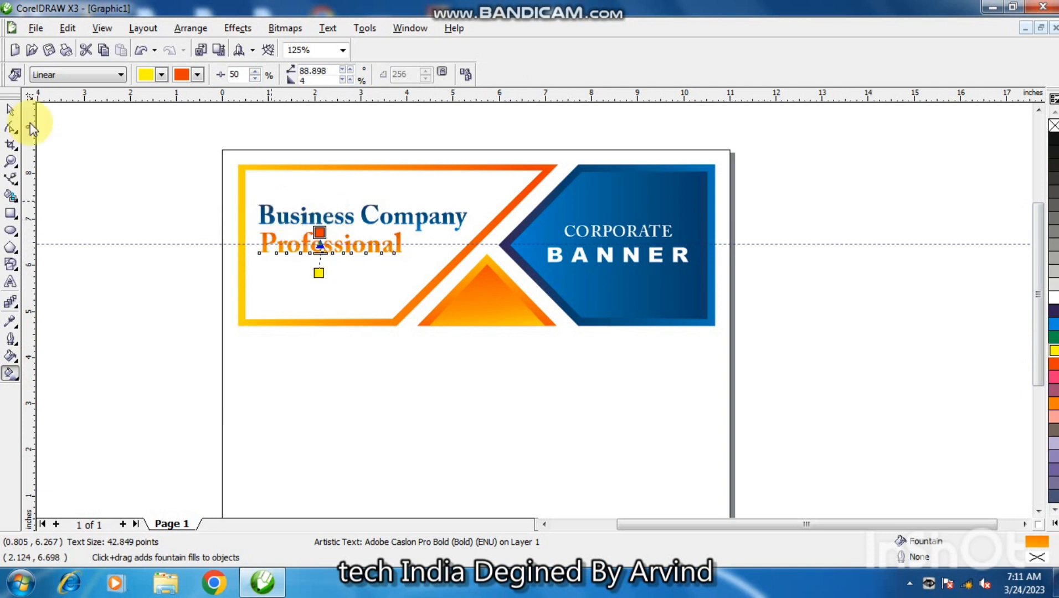
click(9, 110)
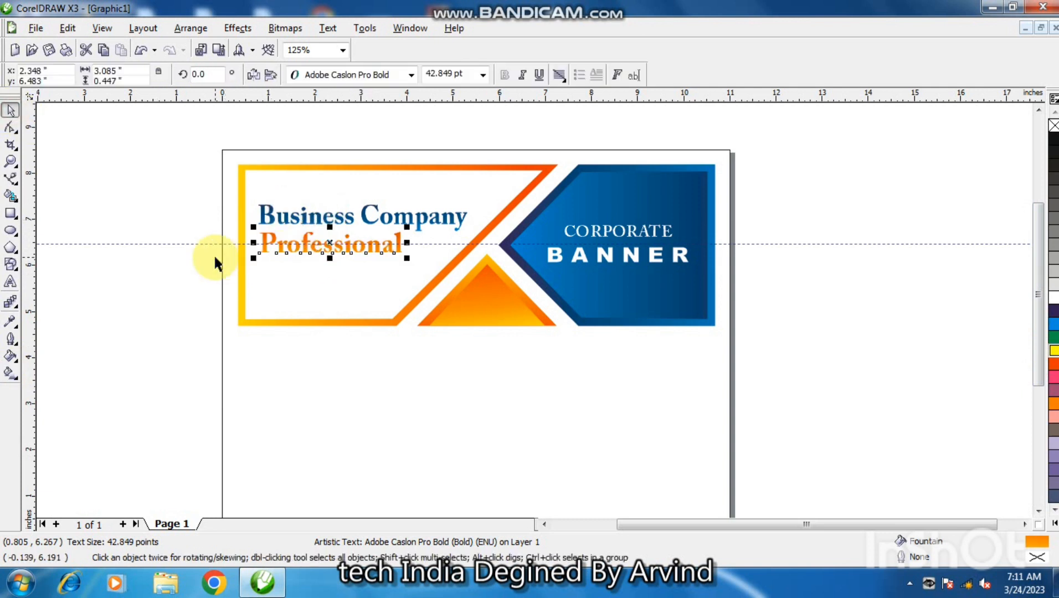
- Shift the "Professional" text slightly left so its left edge lines up with "Business Company"
key(ctrl)
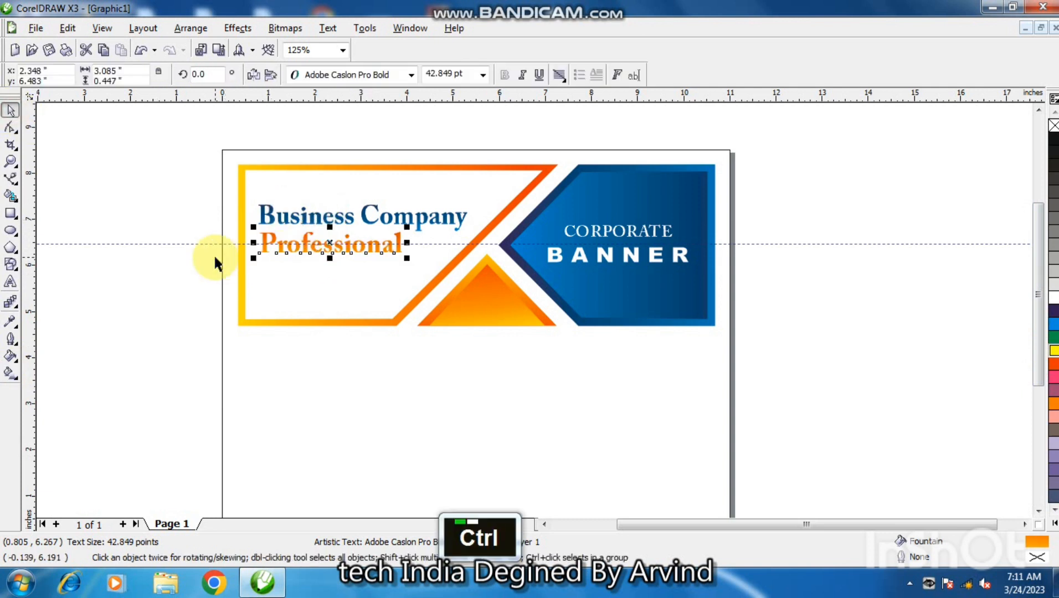
click(269, 242)
key(F2)
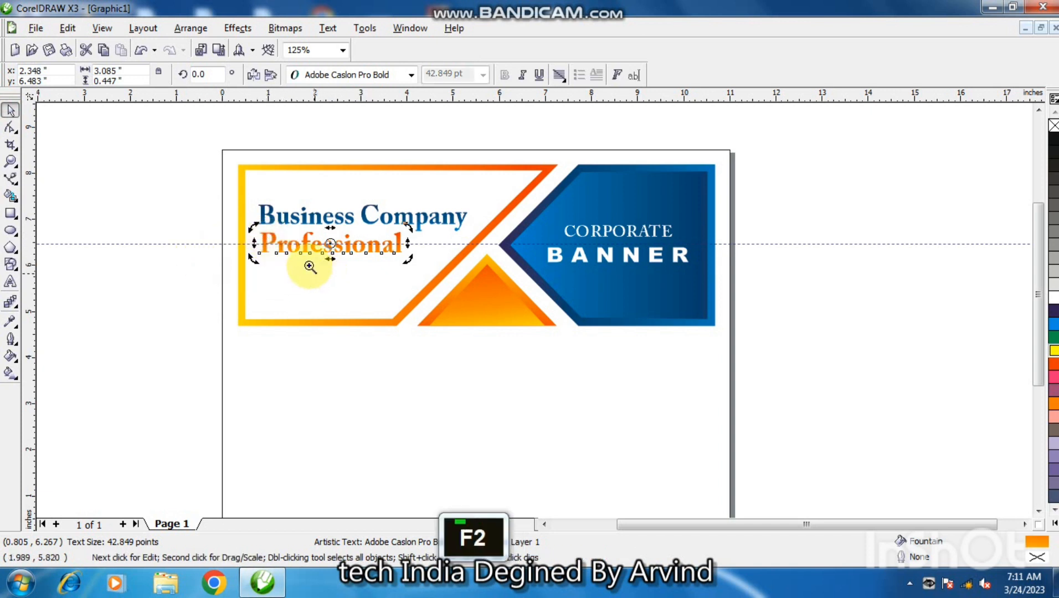
click(303, 253)
click(307, 341)
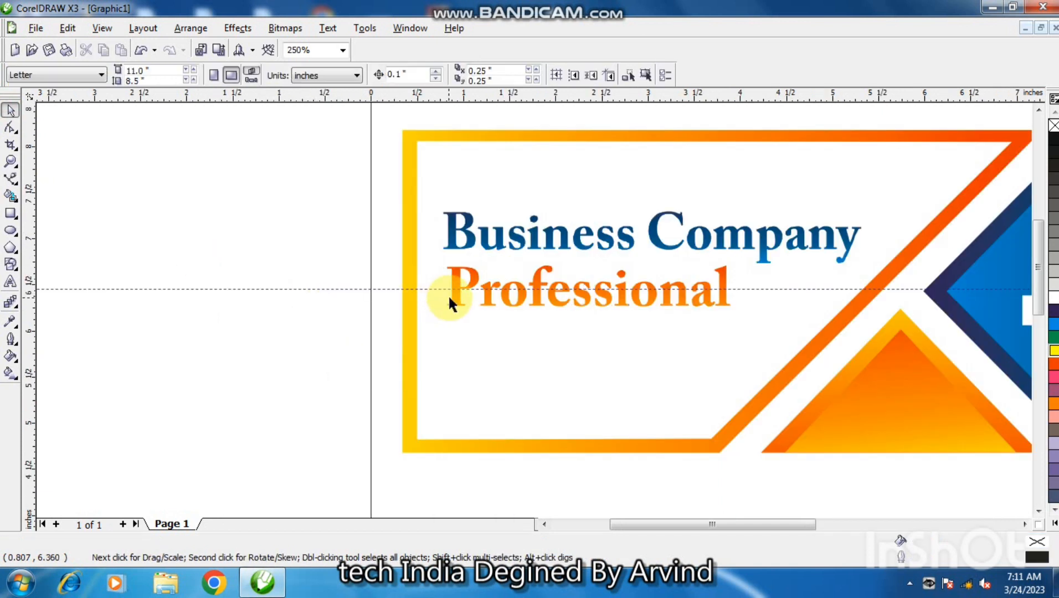
click(451, 294)
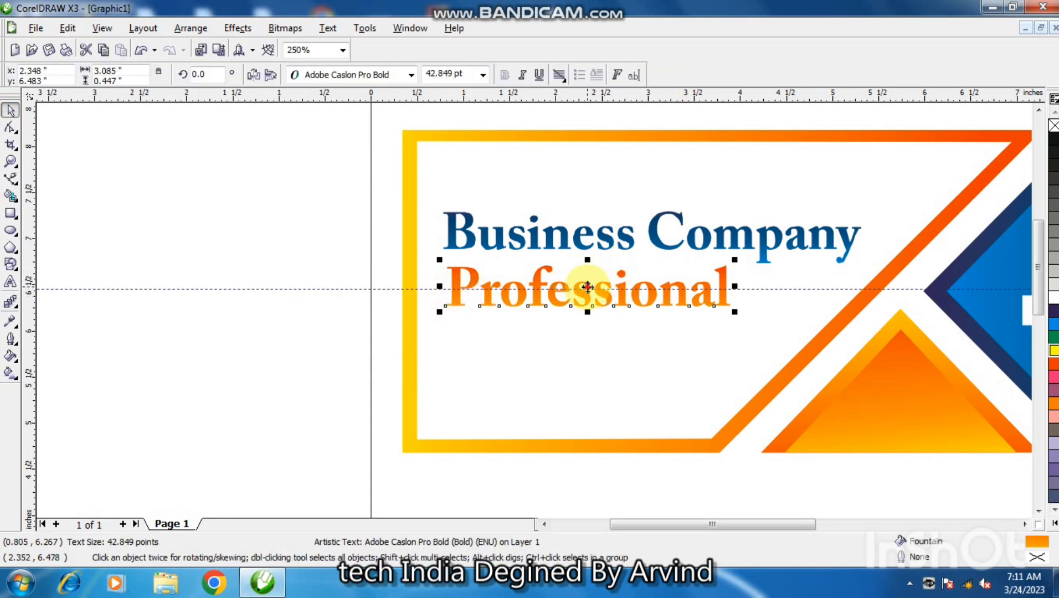
drag(586, 287, 586, 287)
drag(370, 192, 866, 345)
click(208, 288)
- Duplicate the entire banner and move the copy straight down about 4.2 inches, below the original
key(F3)
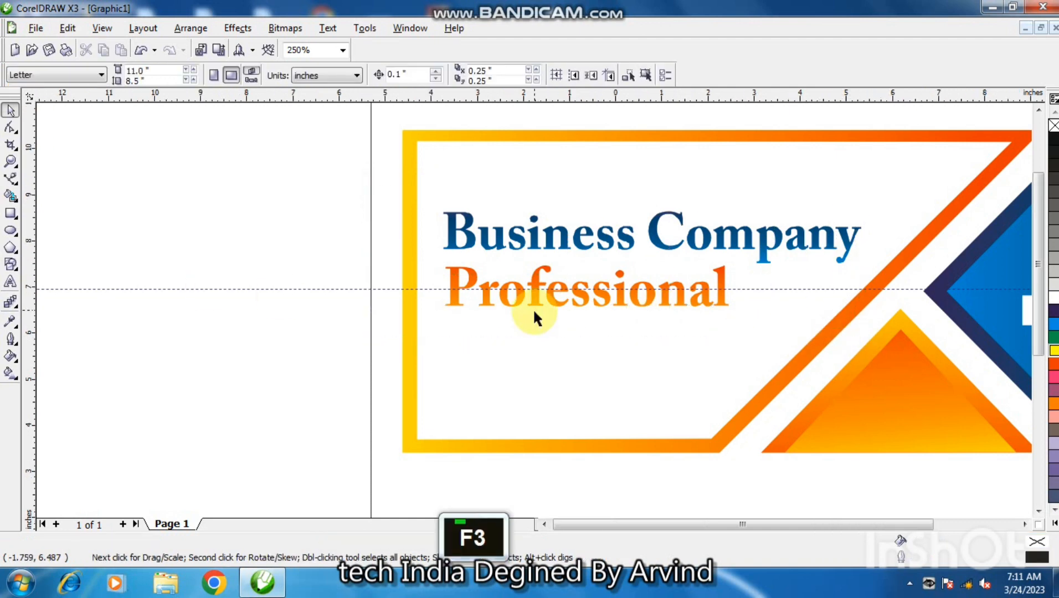
click(1025, 524)
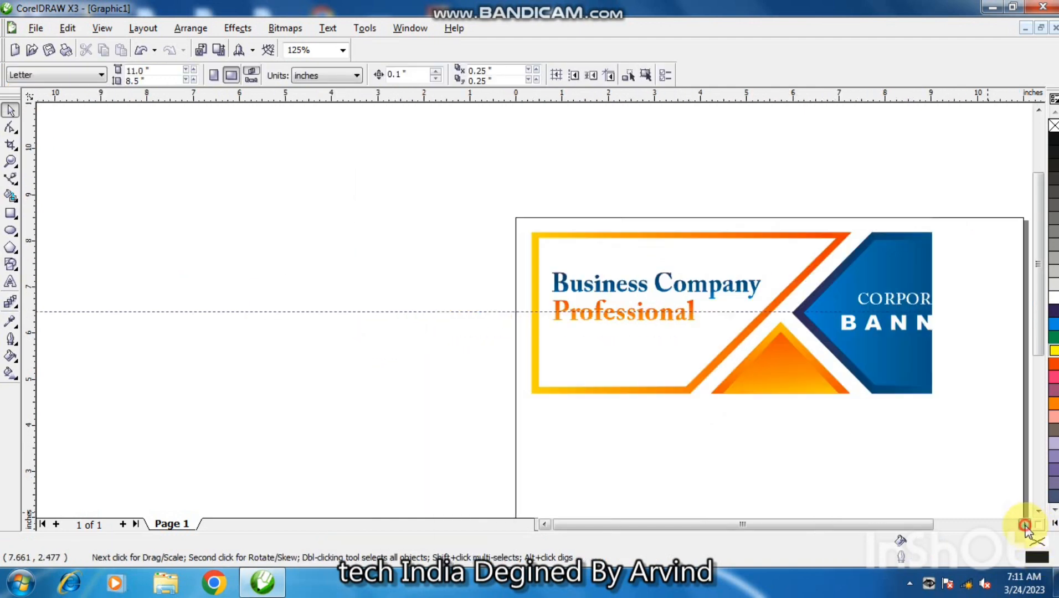
double_click(1024, 525)
click(1025, 524)
click(1025, 524)
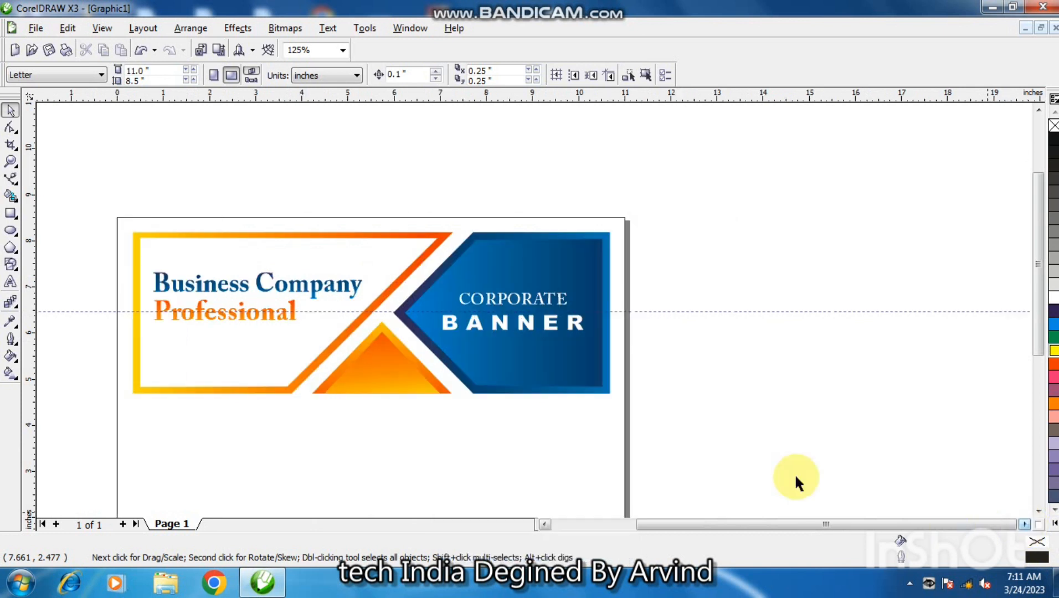
drag(100, 219, 674, 445)
key(Down)
key(Down)
key(Down)
key(Down)
key(Down)
key(Down)
key(Down)
key(Down)
key(Down)
key(Down)
key(Down)
key(Down)
key(Down)
key(Down)
key(Down)
key(Down)
key(Down)
key(Down)
key(Down)
key(Down)
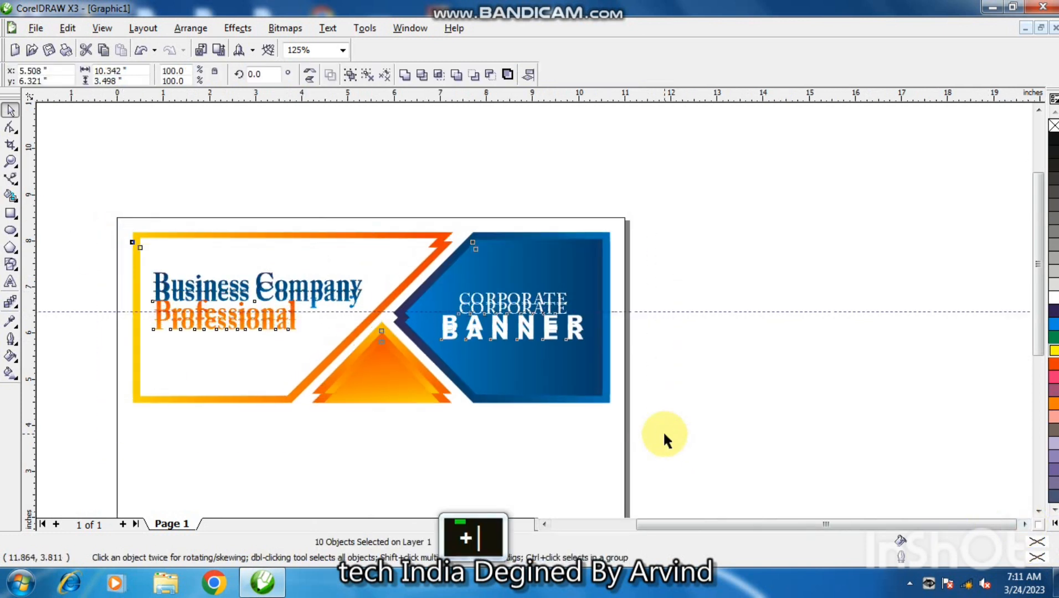
key(Down)
key(Down)
key(Down)
key(Down)
key(Down)
key(Down)
key(Down)
key(Down)
key(Down)
key(Down)
key(Down)
key(Down)
key(Down)
key(Down)
key(Down)
key(Down)
key(Down)
key(Down)
key(Down)
key(Down)
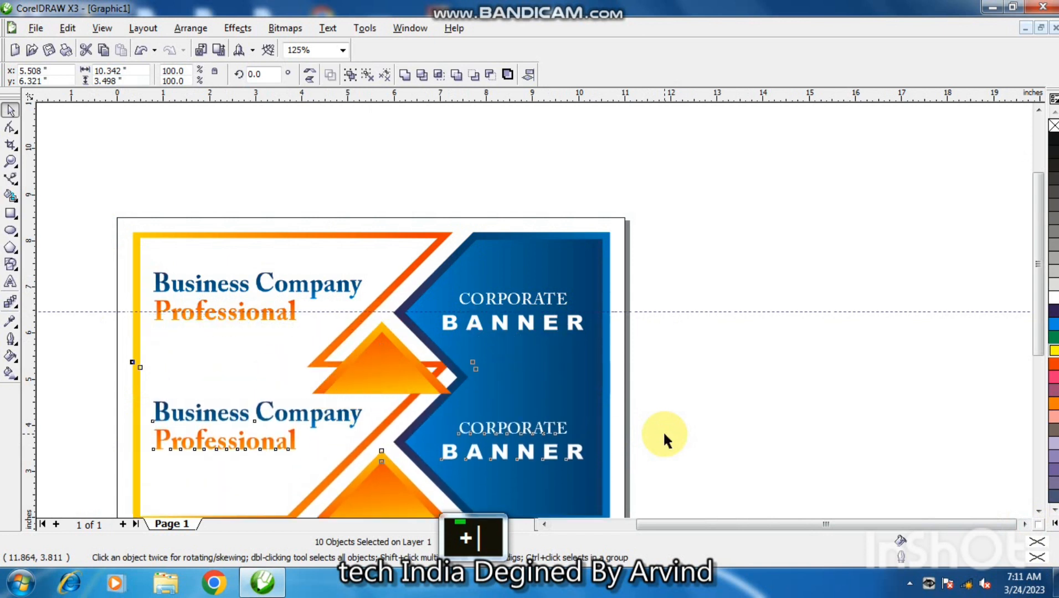
- Mirror the duplicated banner vertically so its orange triangle points downward
click(309, 70)
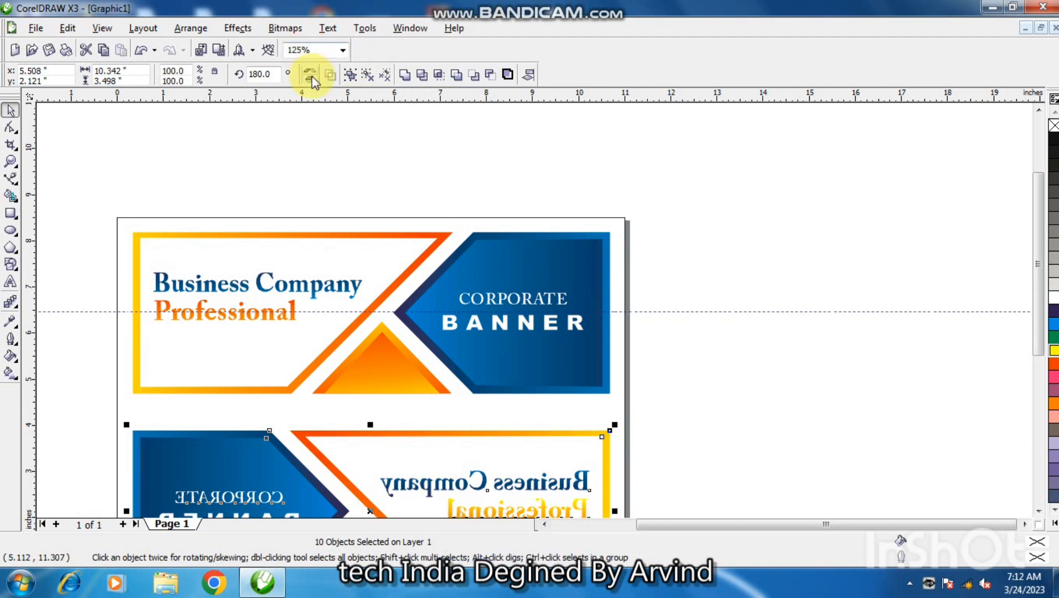
click(309, 80)
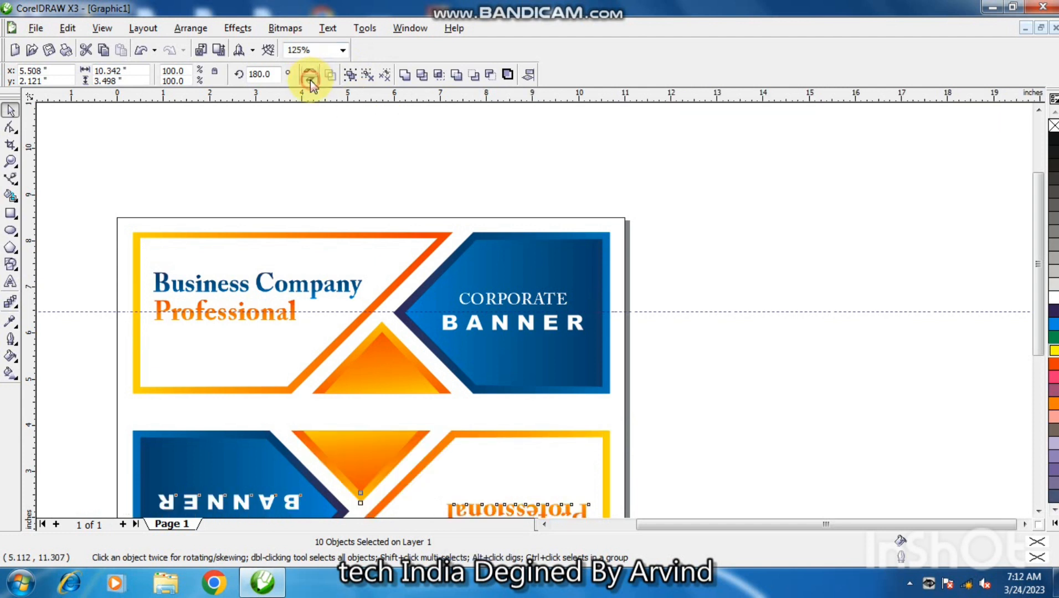
click(310, 81)
click(310, 71)
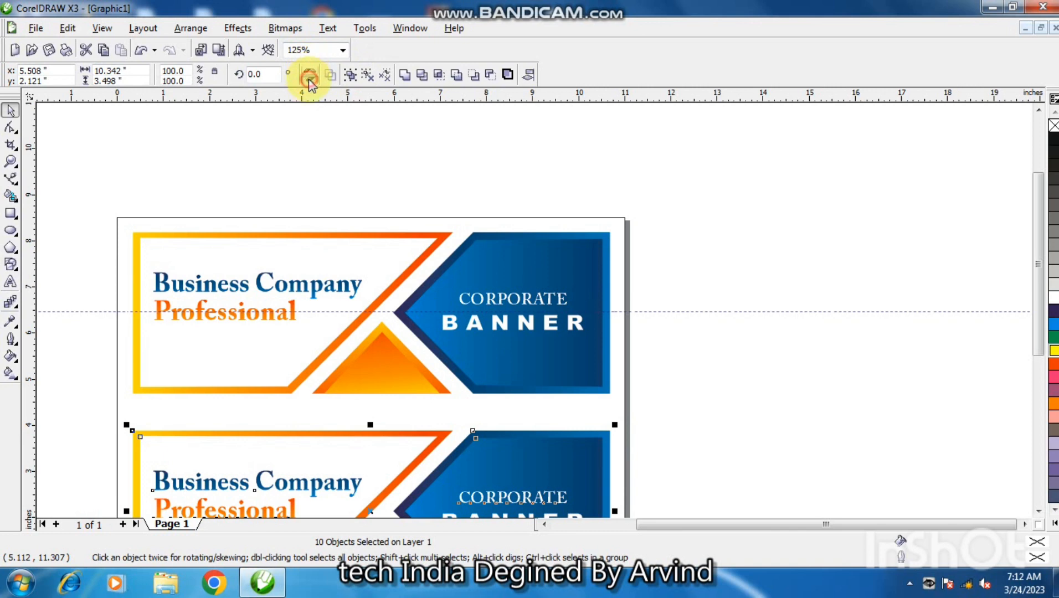
click(310, 81)
double_click(1038, 511)
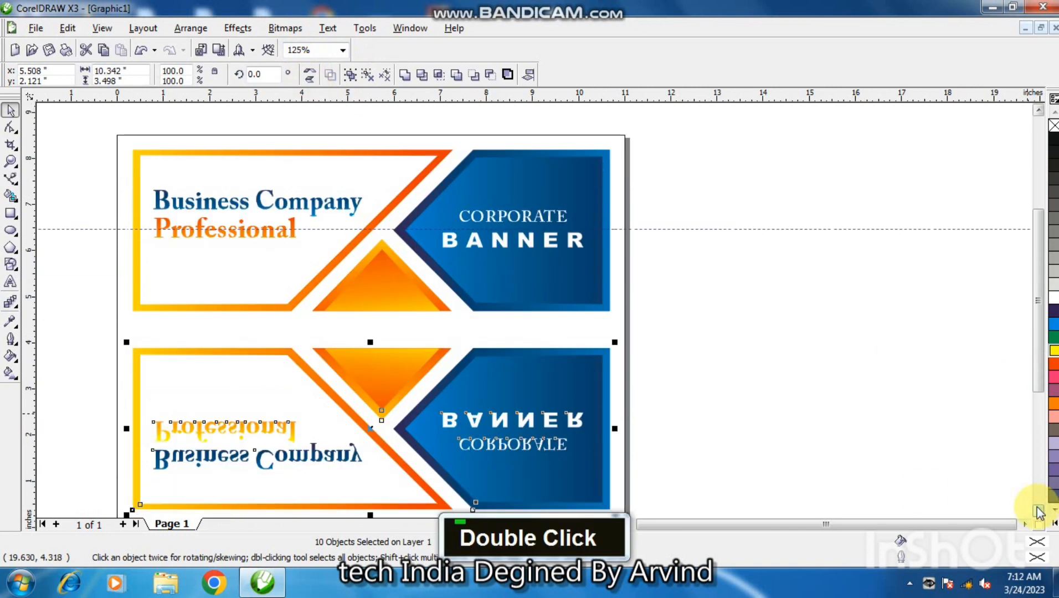
click(667, 397)
- Mirror the "Business Company" and "Professional" texts of the lower banner vertically so they read upright
click(199, 428)
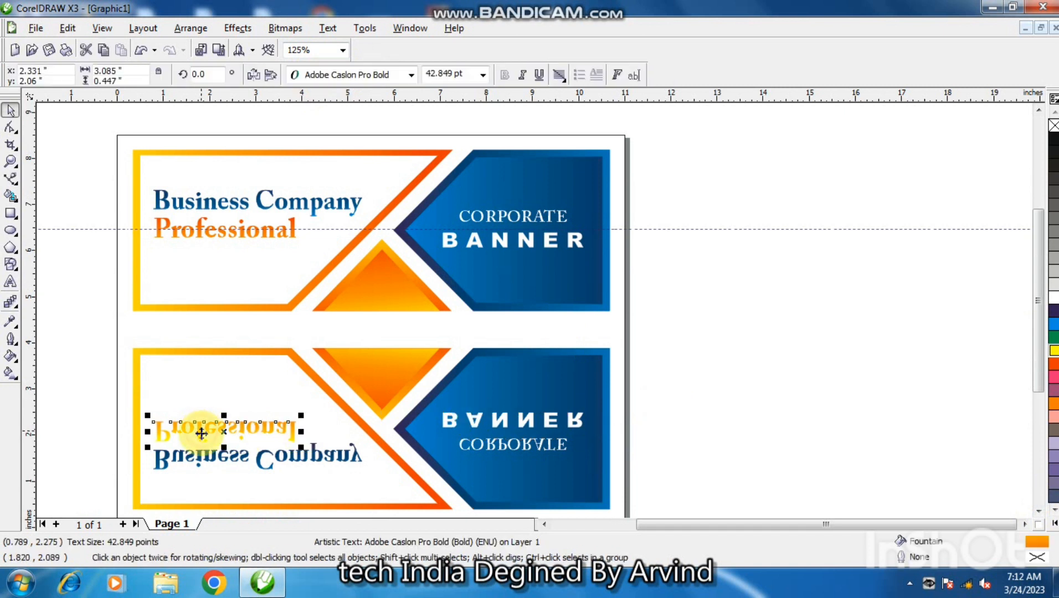
shift+click(210, 456)
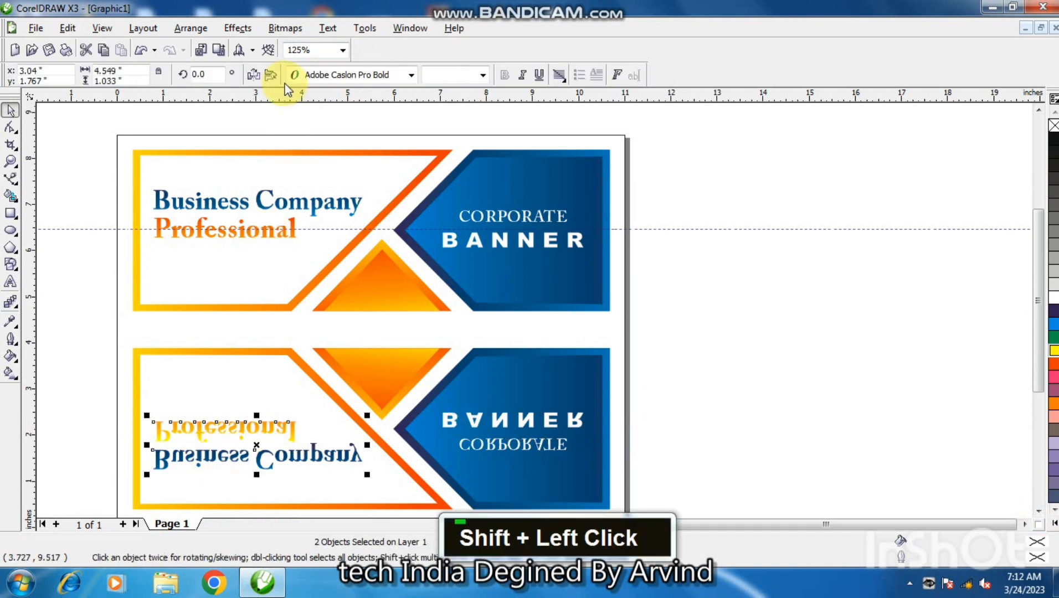
click(265, 78)
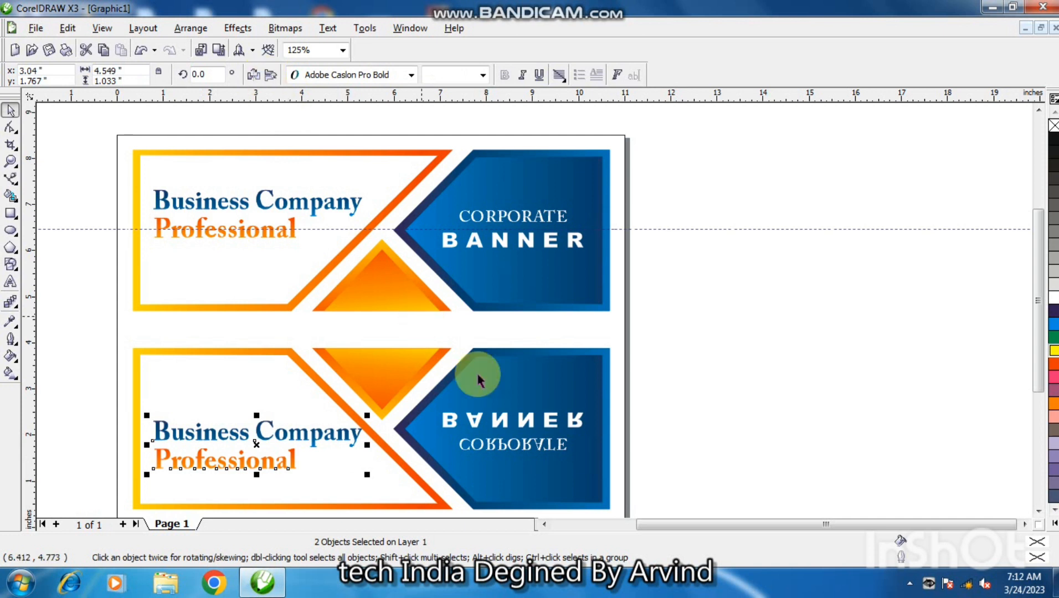
- Mirror the CORPORATE BANNER text group of the lower banner vertically so it reads upright
click(480, 424)
key(shift)
key(shift)
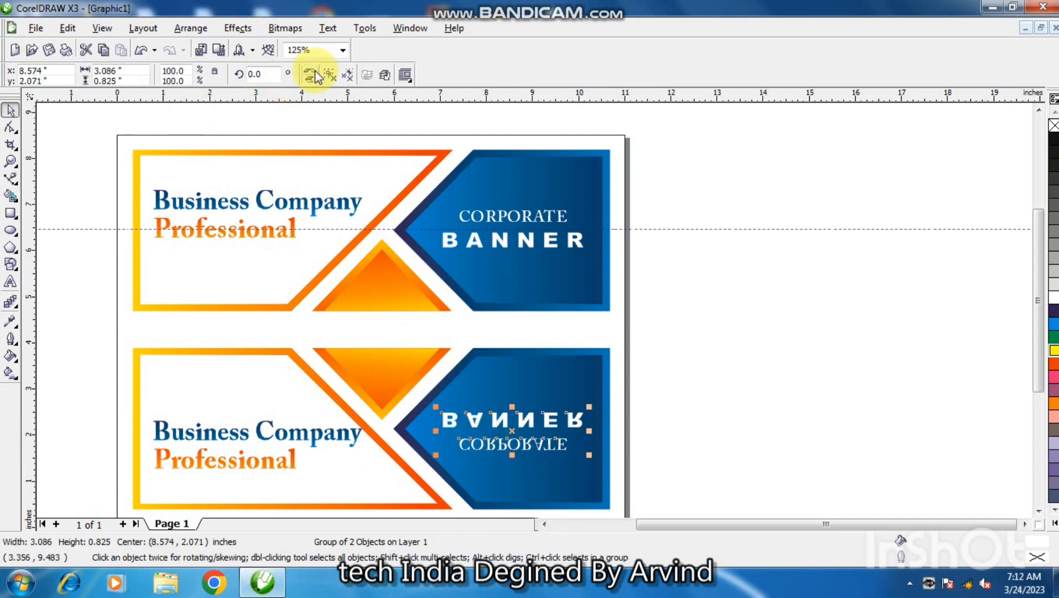
click(314, 72)
click(314, 72)
click(308, 76)
click(309, 76)
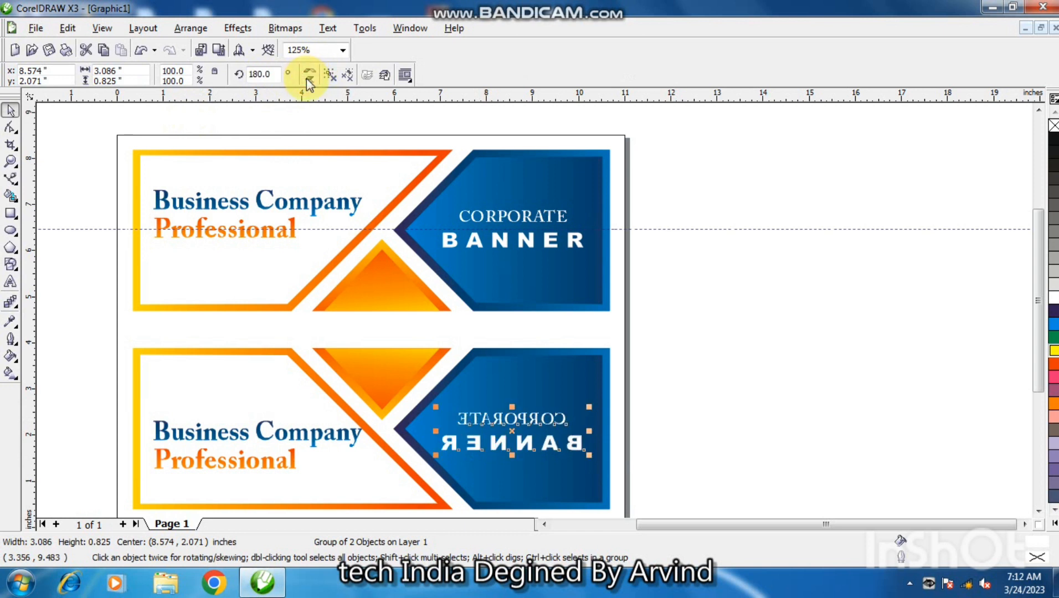
click(308, 78)
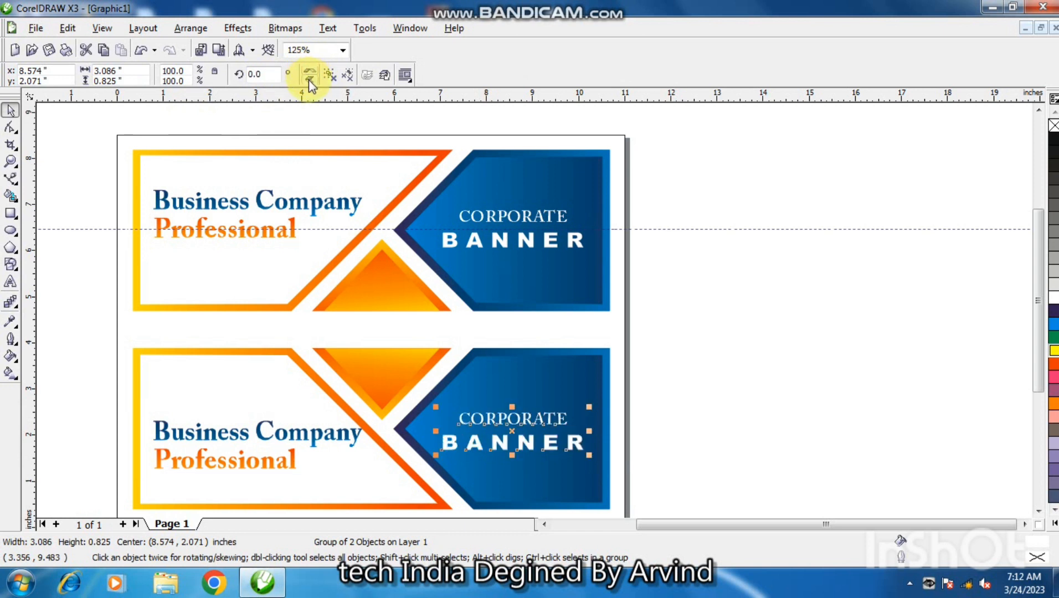
click(309, 81)
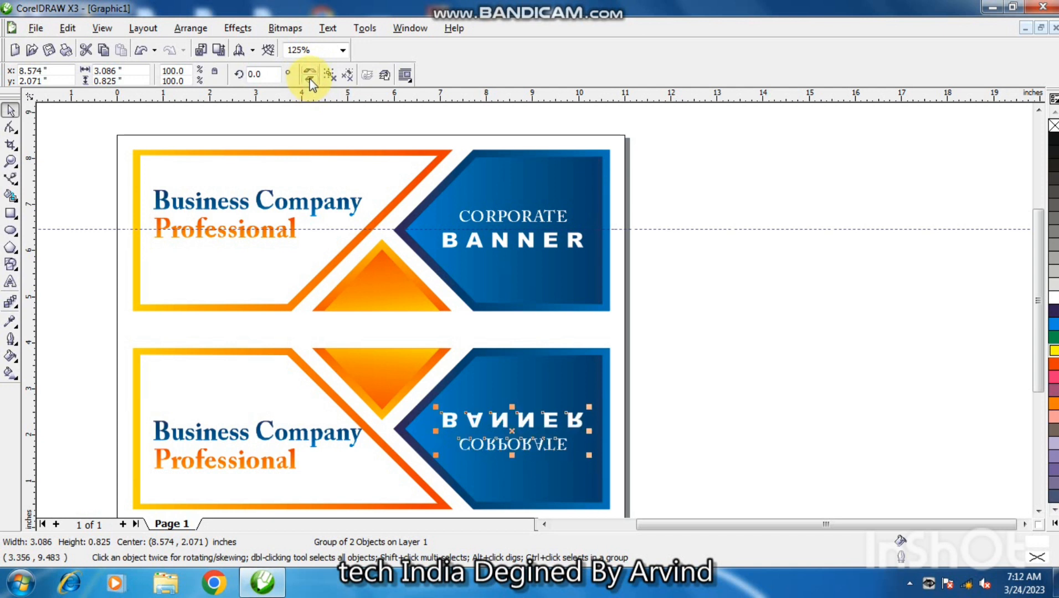
click(310, 73)
click(310, 74)
click(310, 73)
click(310, 80)
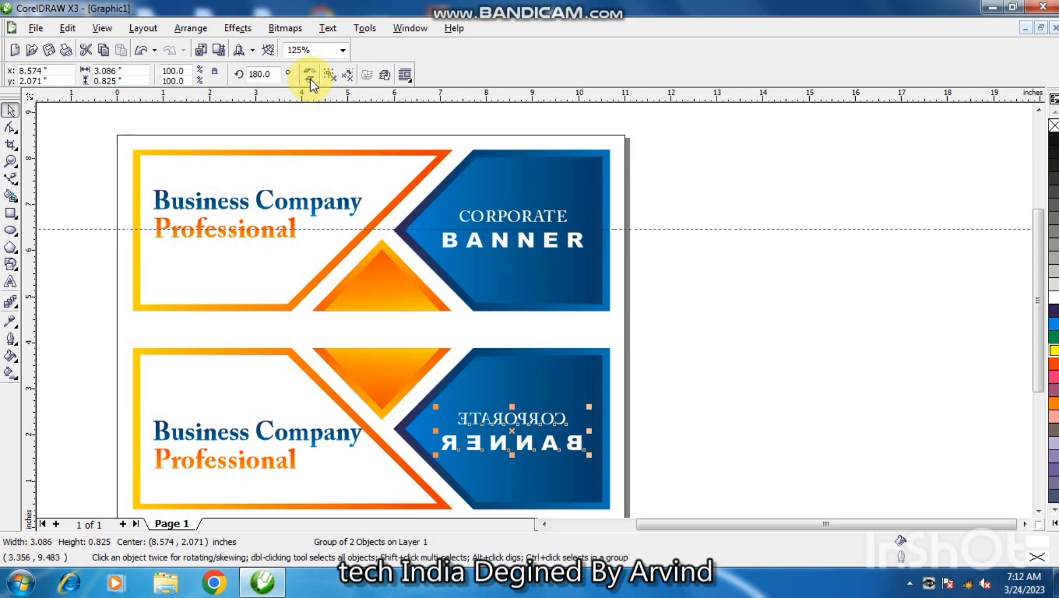
click(311, 80)
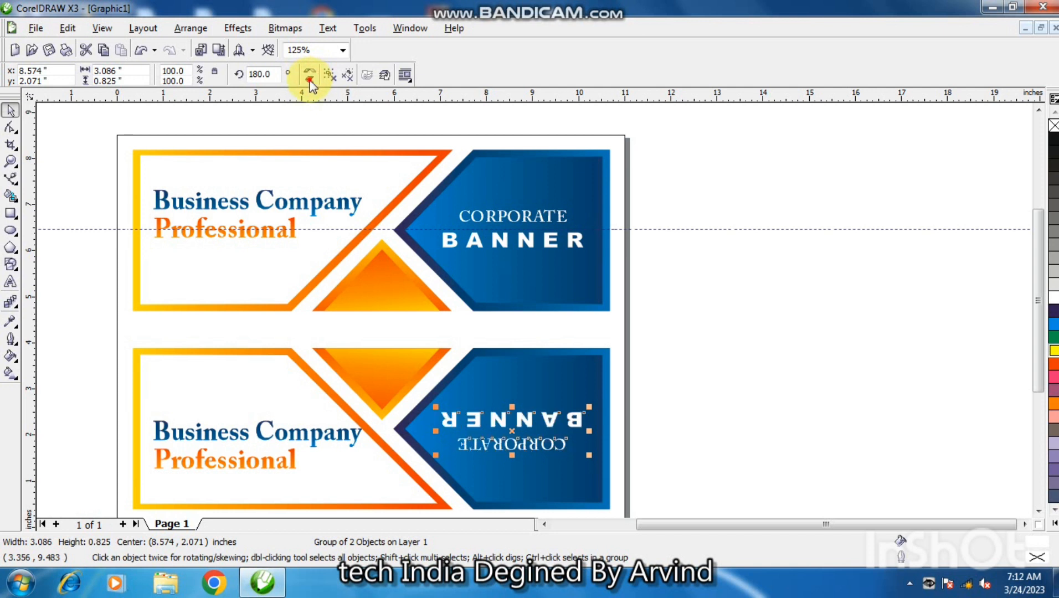
click(310, 80)
click(309, 73)
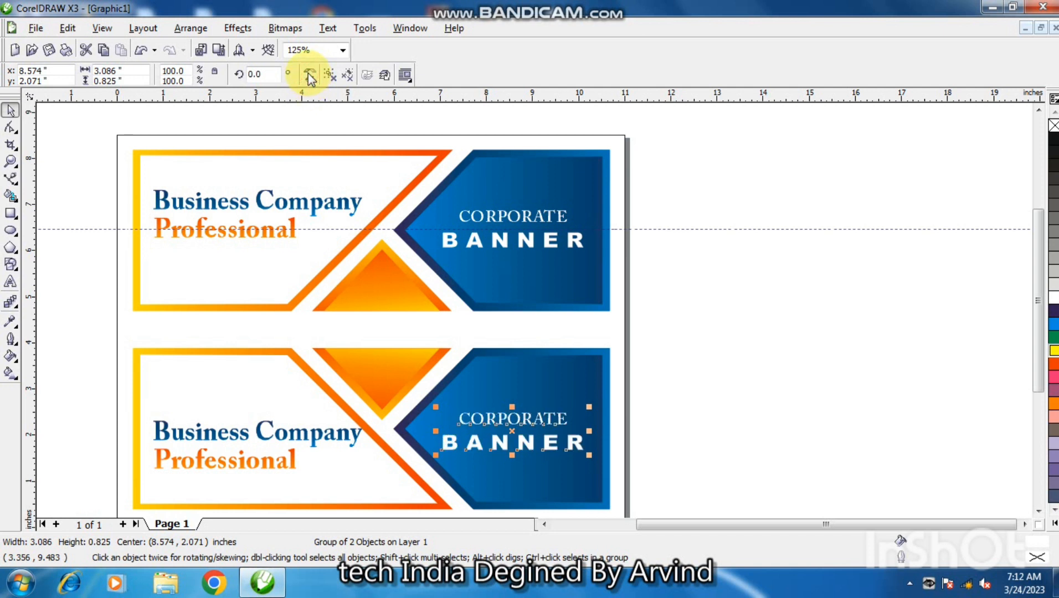
click(708, 369)
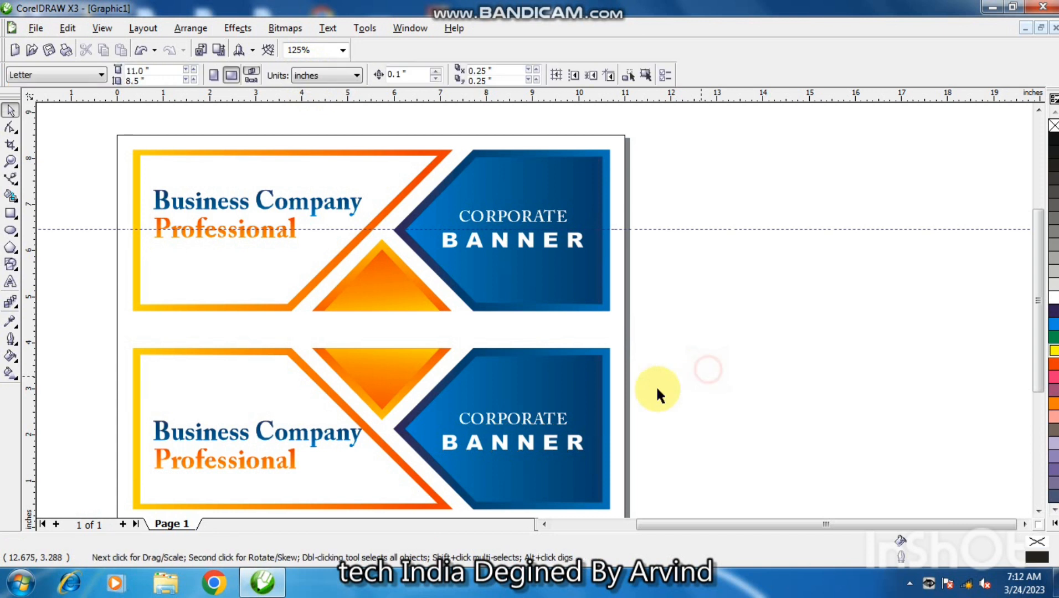
- Add a page-sized 11 by 8.5 inch background rectangle behind both banners and fill it with 40% Black
double_click(12, 213)
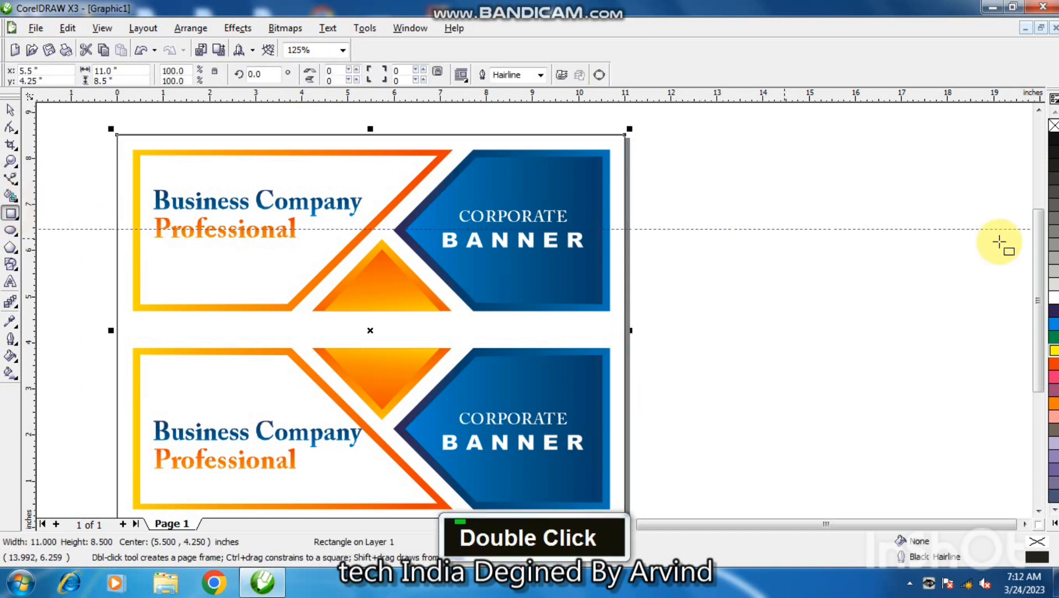
click(1053, 251)
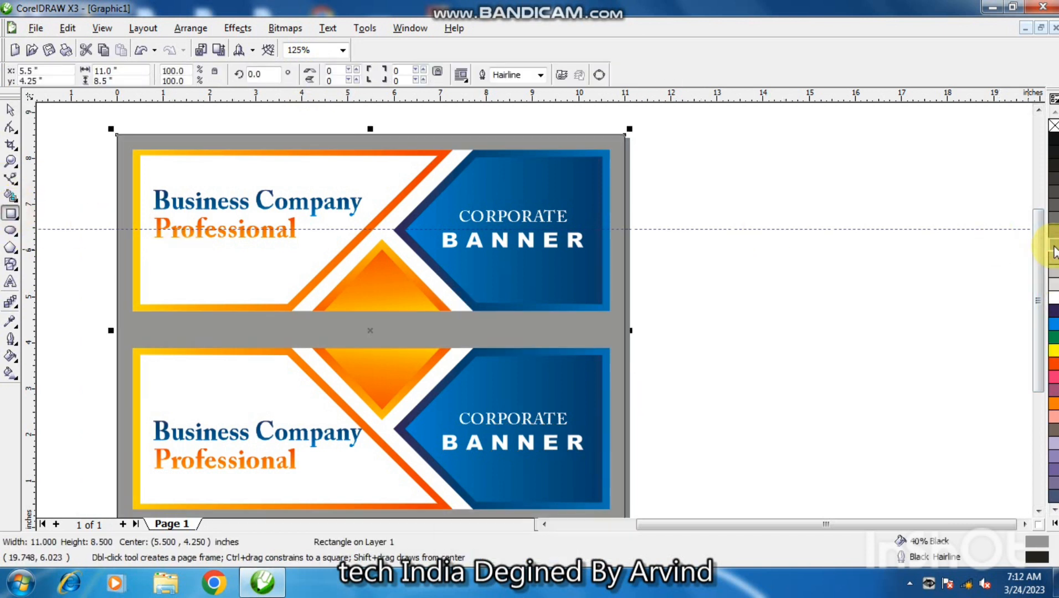
click(840, 300)
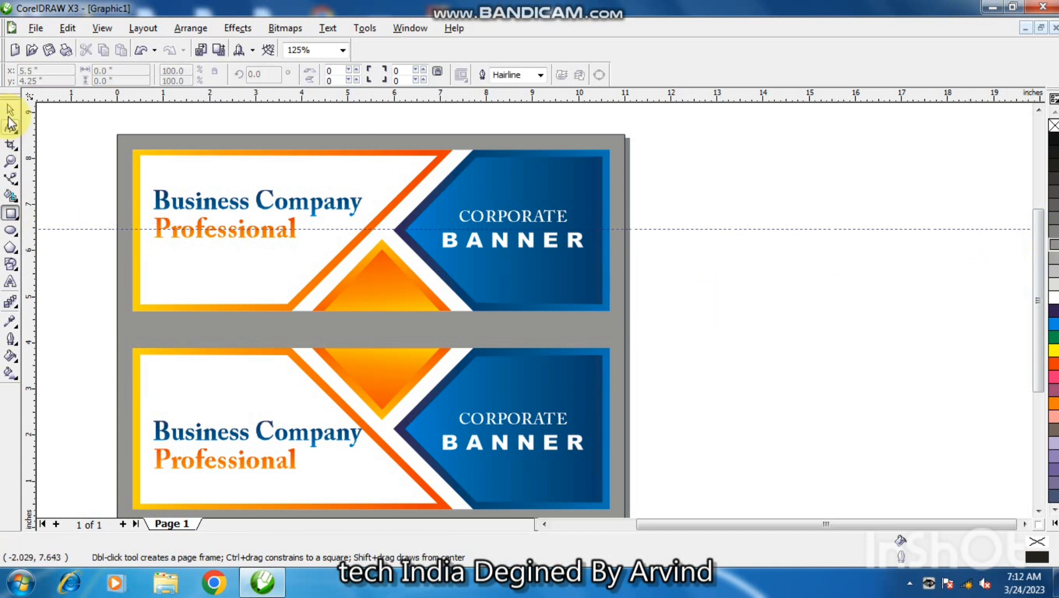
click(10, 110)
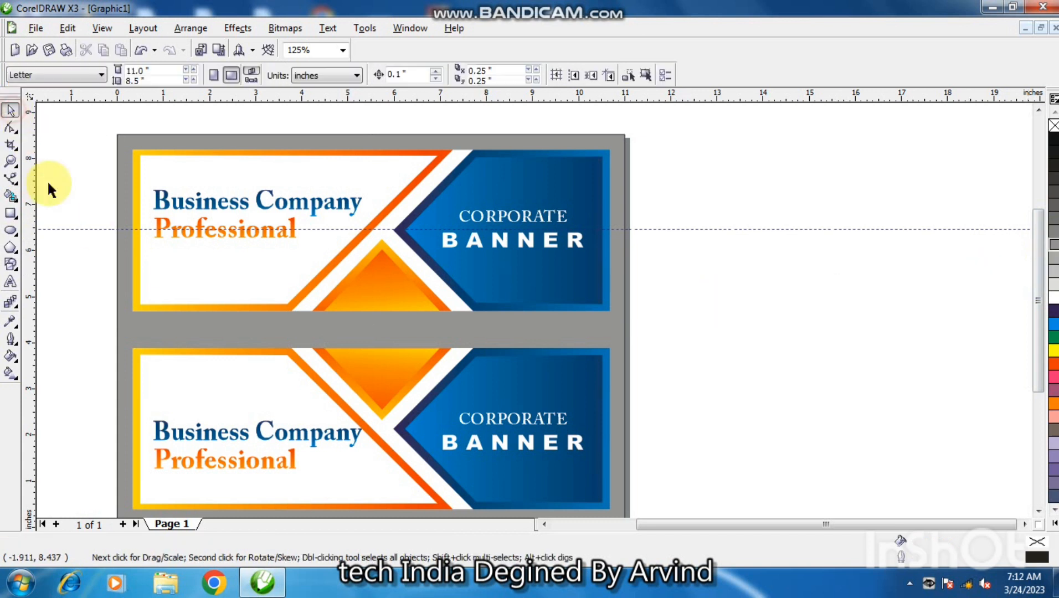
- Delete the horizontal guideline crossing the upper banner
click(343, 51)
click(337, 78)
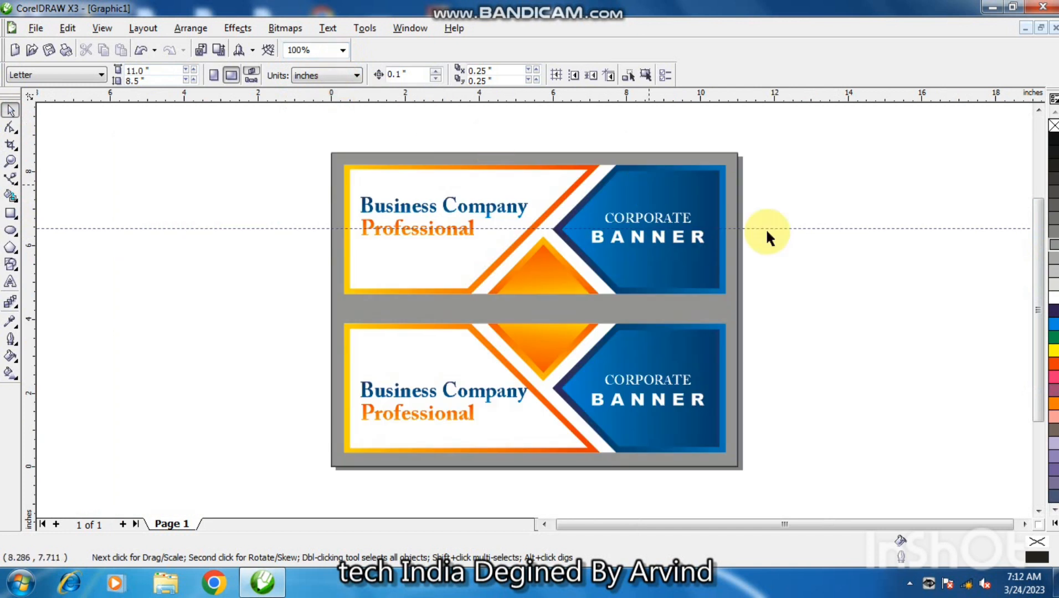
click(796, 229)
key(Delete)
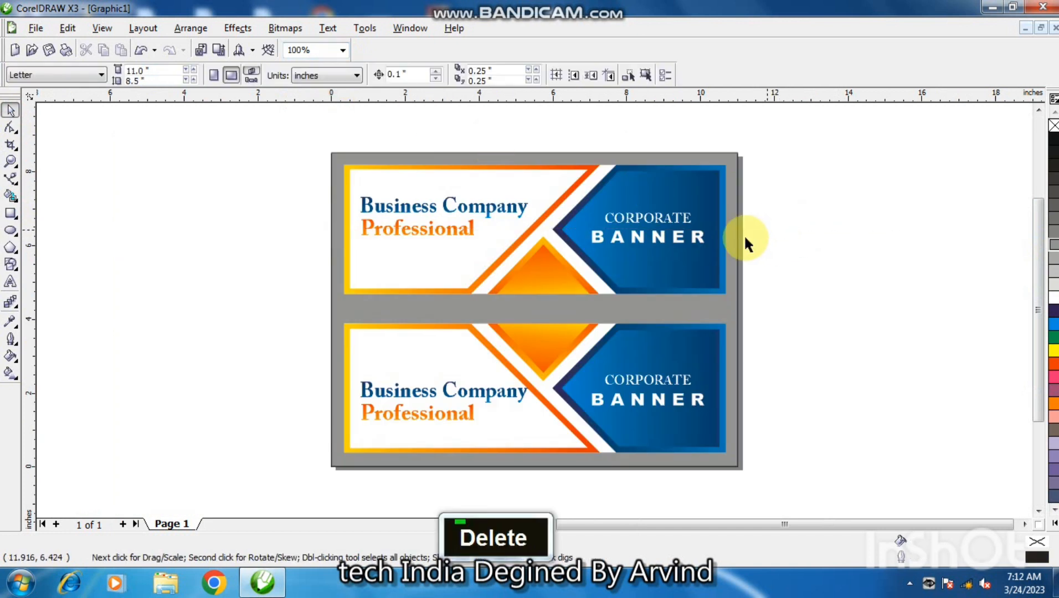
- Group all objects of the lower banner, and group all objects of the upper banner separately
drag(285, 310, 786, 466)
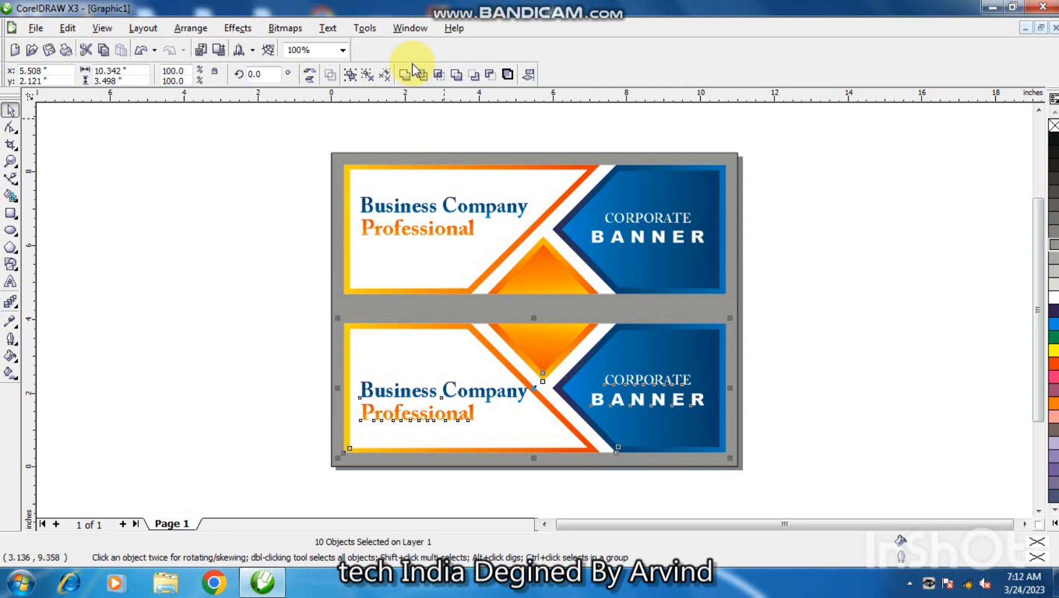
click(350, 75)
drag(299, 144, 741, 313)
click(350, 76)
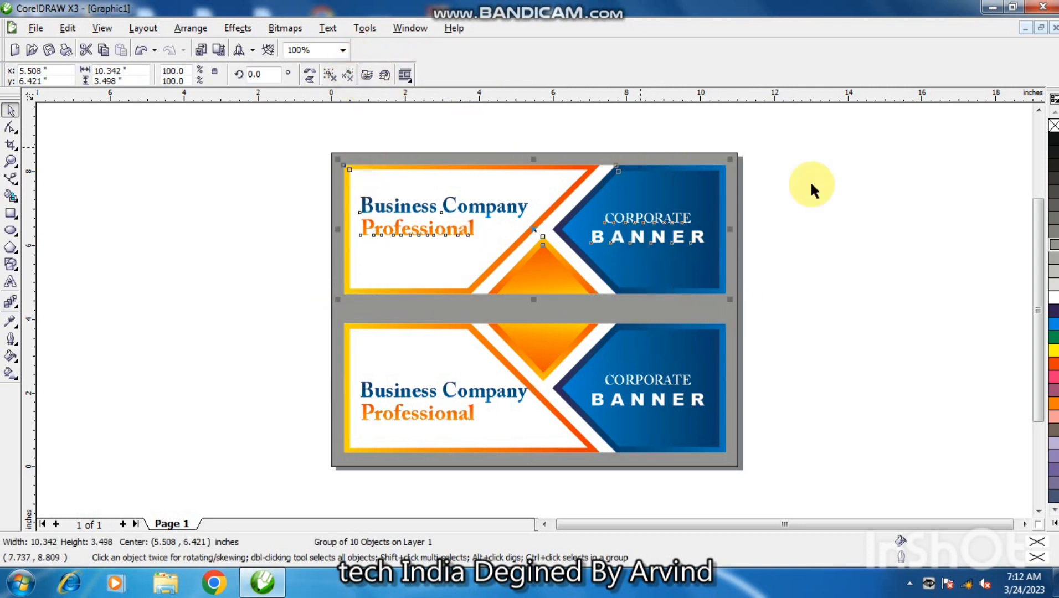
- Nudge the upper banner group down 0.1 inch and the lower banner group up 0.1 inch
key(Down)
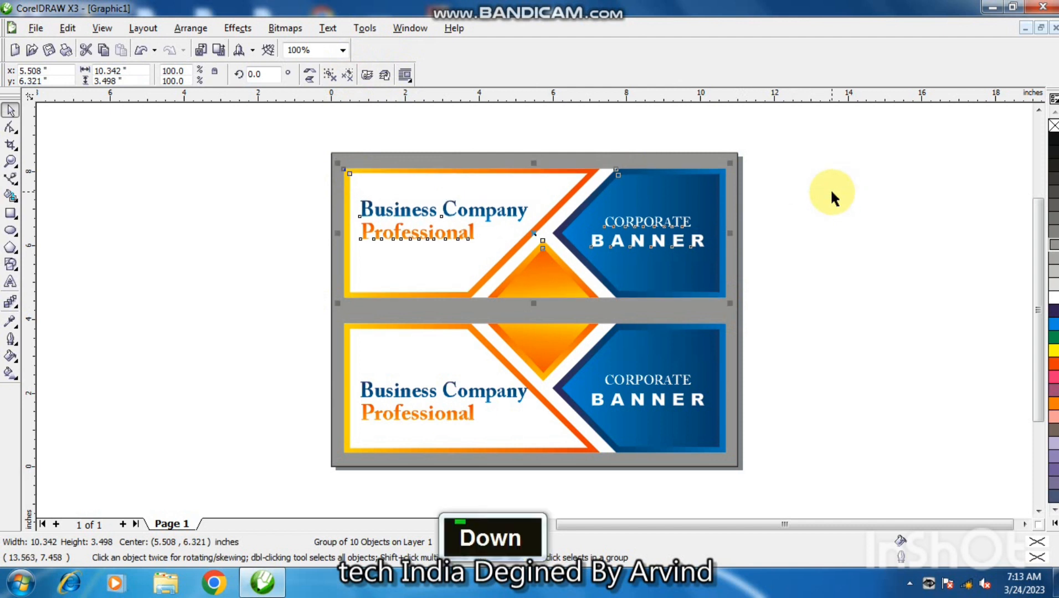
drag(837, 300, 323, 460)
key(Up)
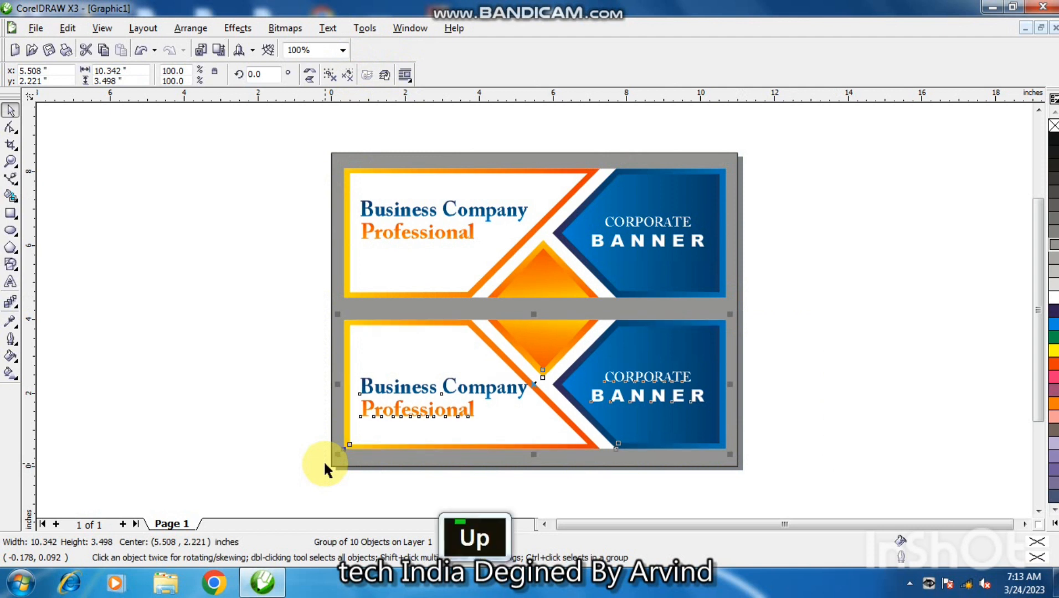
- Clear the selection and preview both banners in full screen
click(899, 299)
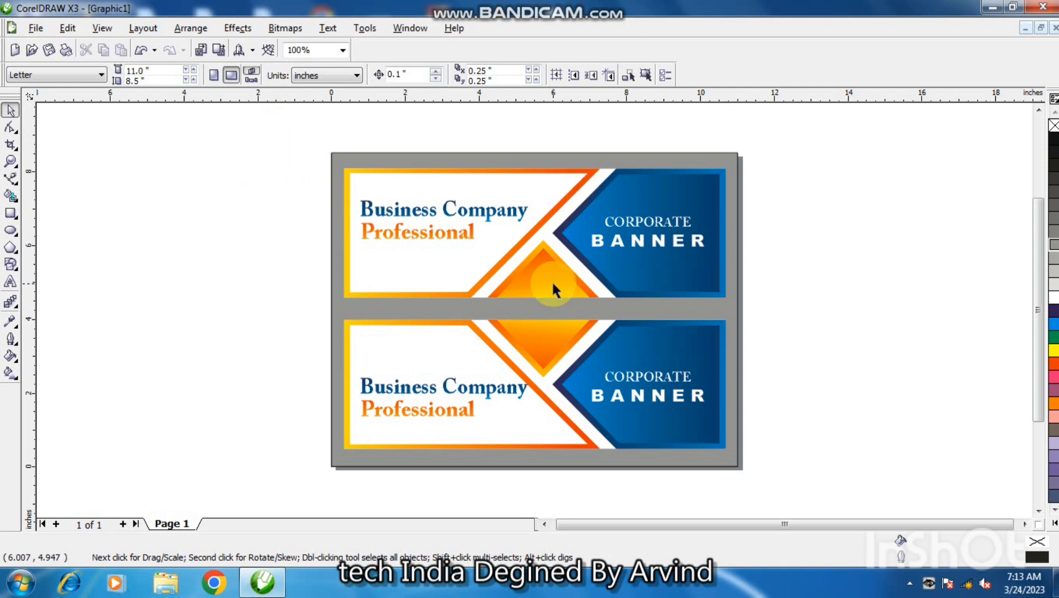
key(F9)
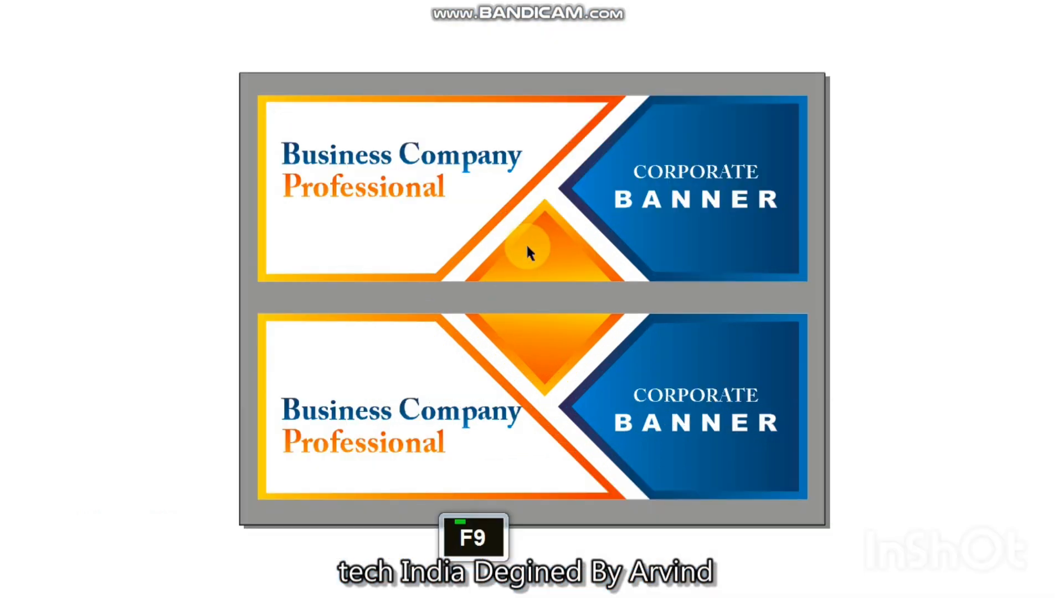